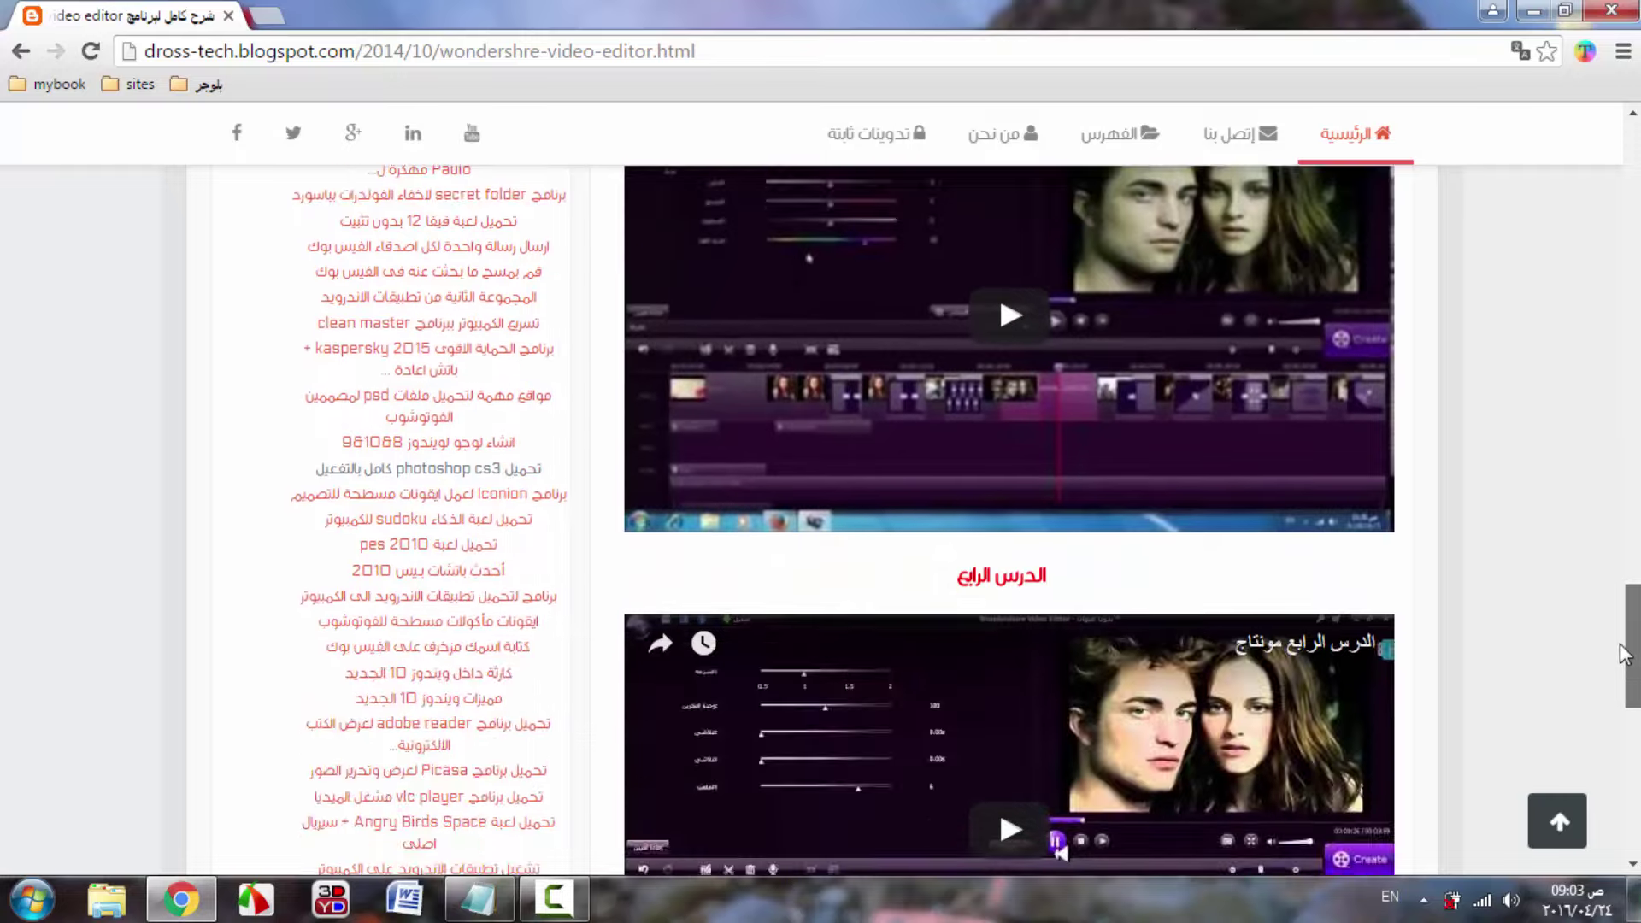
# - Examine the blog's Wondershare page, then switch to the text note and highlight the video-cutting topic in its first line
pyautogui.scroll(15, 1627, 512)
pyautogui.scroll(7, 877, 489)
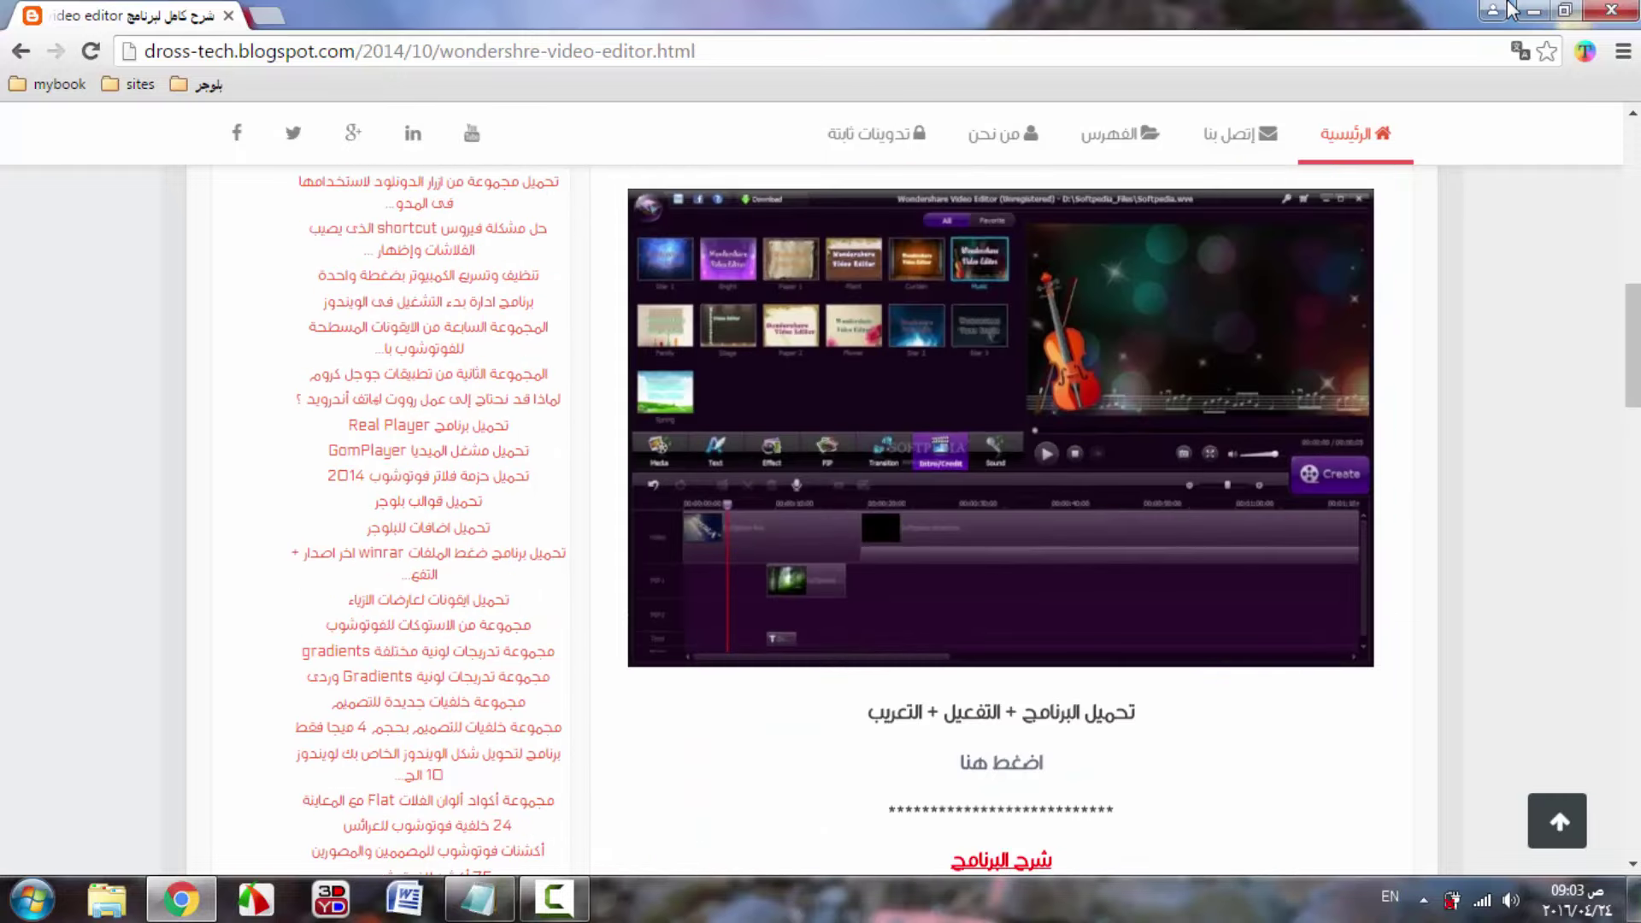
pyautogui.hotkey('alt', 'Tab')
pyautogui.click(566, 419)
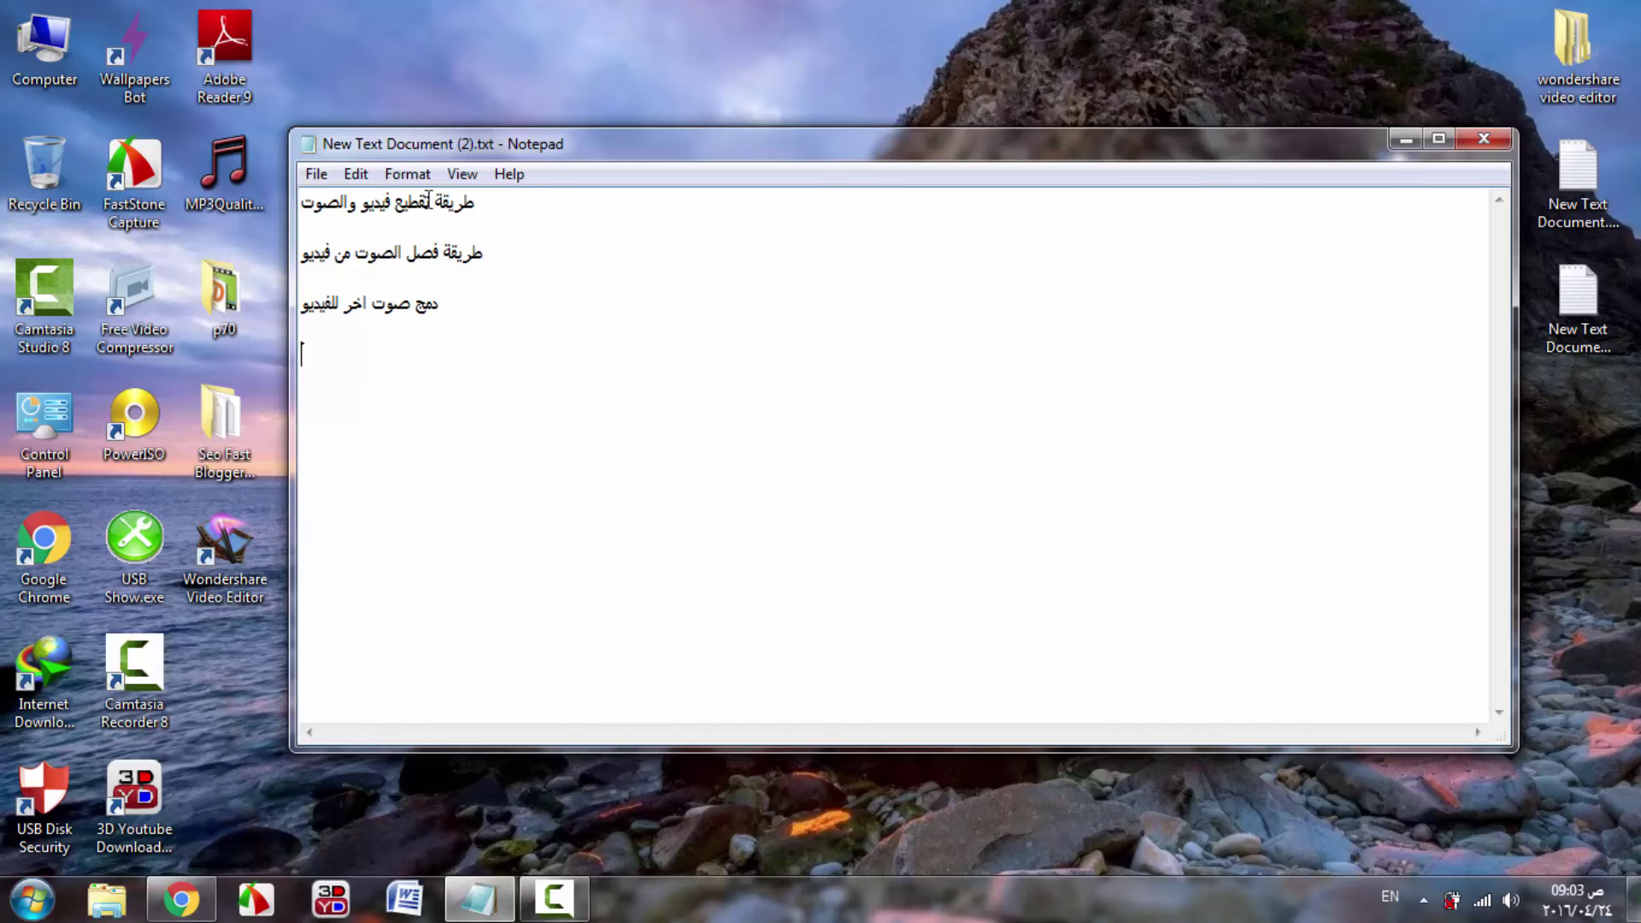
pyautogui.moveTo(487, 202); pyautogui.dragTo(407, 205)
pyautogui.click(413, 262)
pyautogui.moveTo(465, 205); pyautogui.dragTo(301, 205)
pyautogui.click(405, 207)
pyautogui.moveTo(433, 205); pyautogui.dragTo(360, 205)
# - Review the blog page's program download section and the first lesson video, checking back against the topics in the note
pyautogui.click(175, 911)
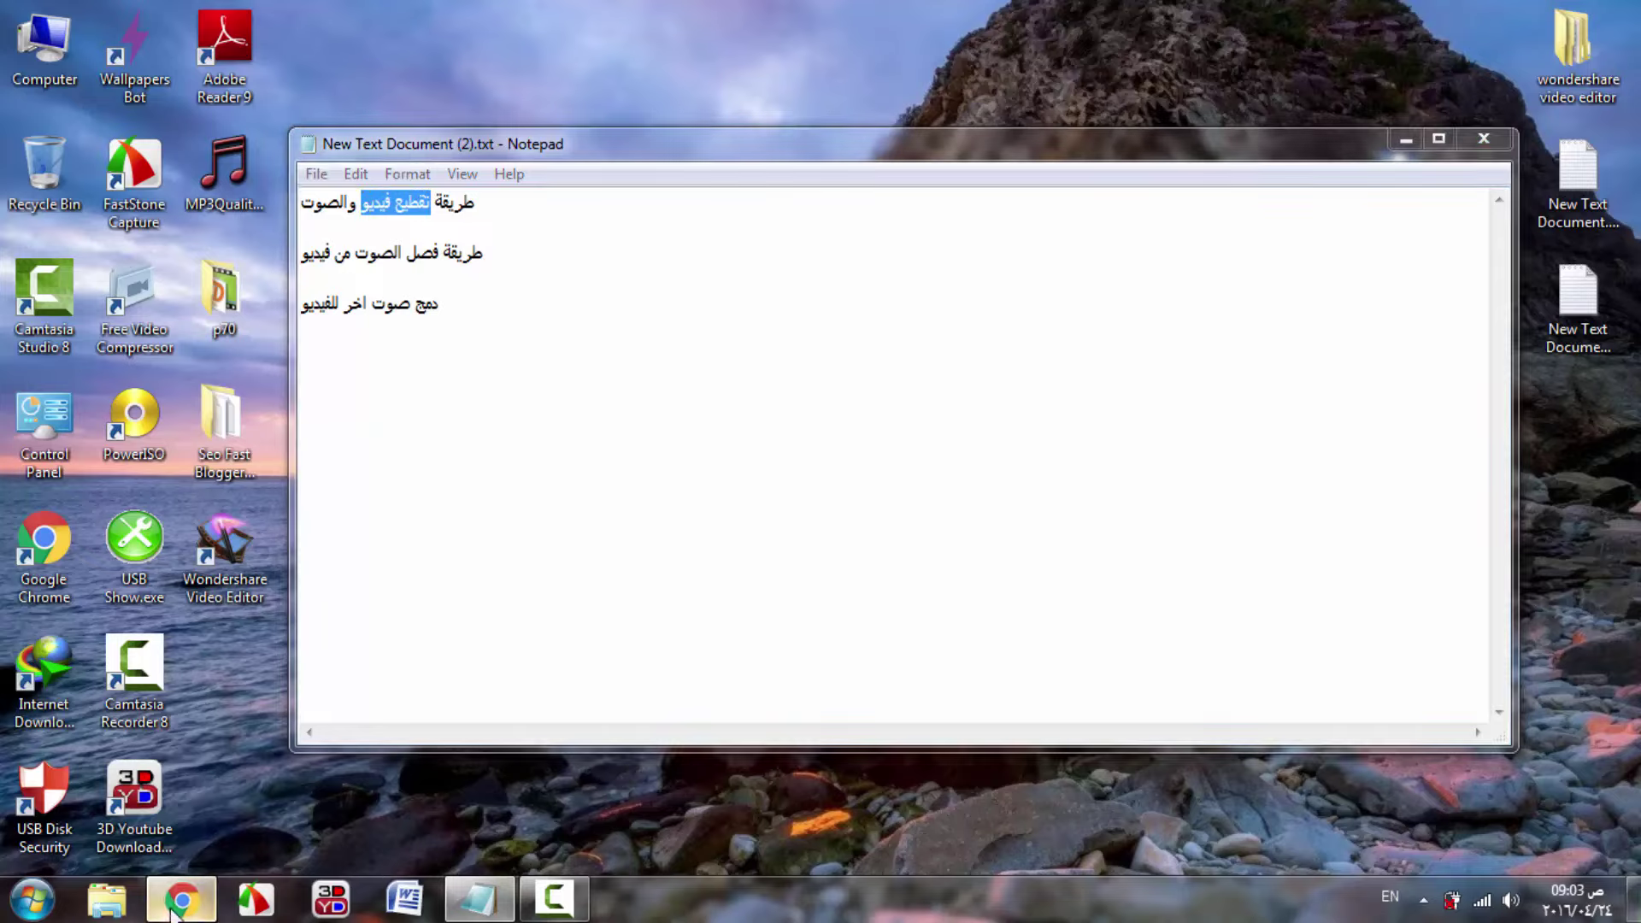
pyautogui.scroll(-3, 1635, 367)
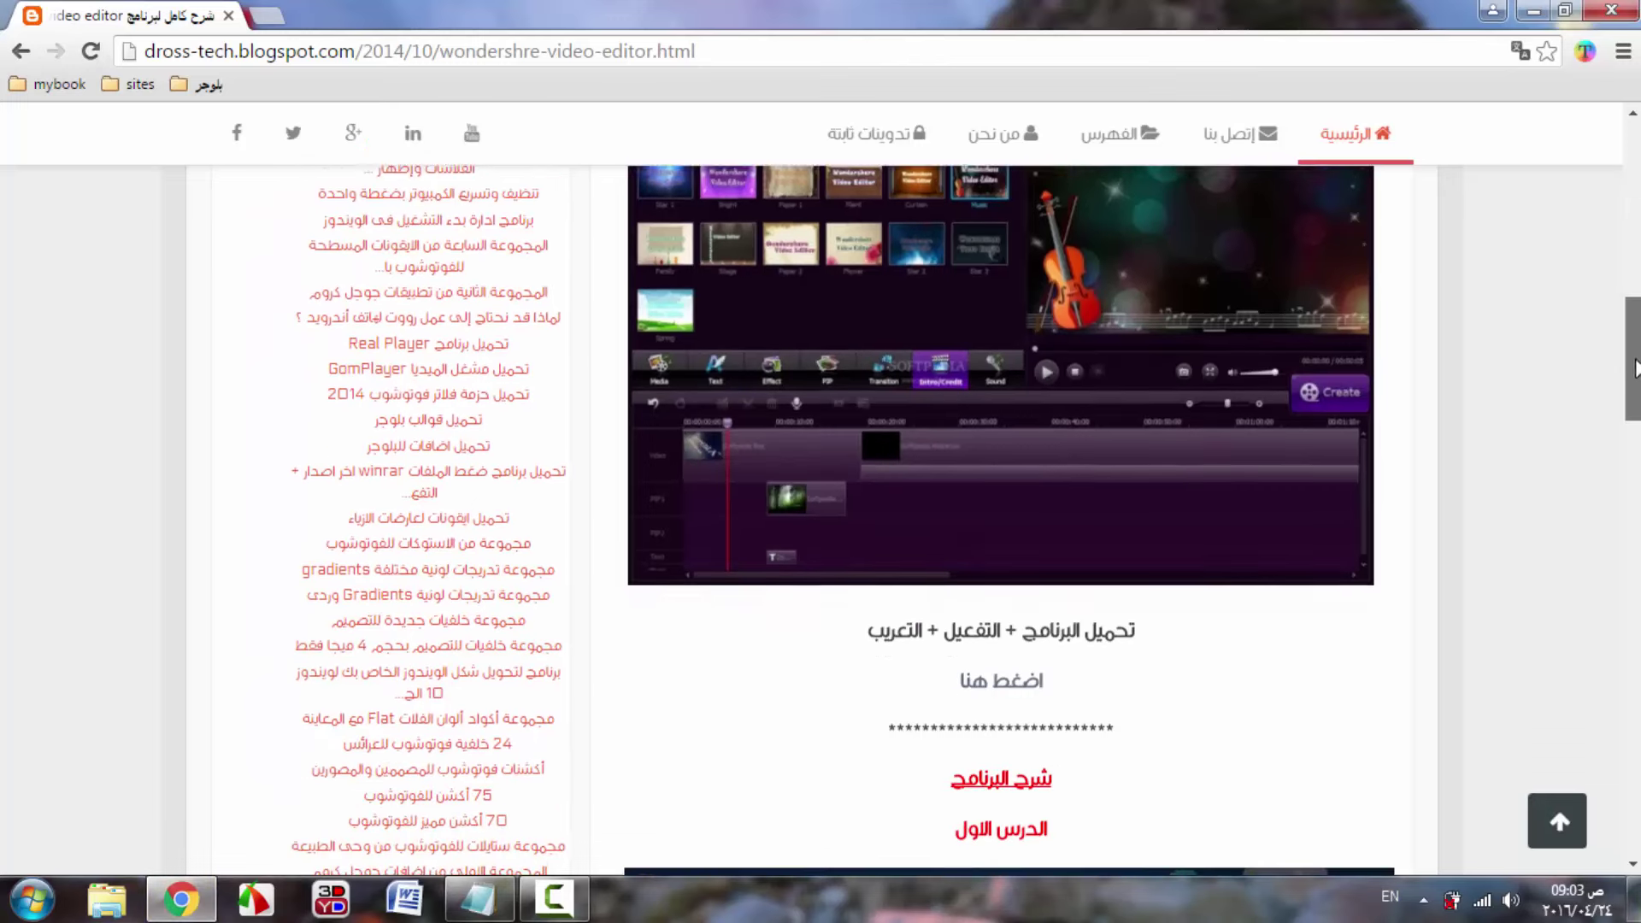
pyautogui.moveTo(1635, 367)
pyautogui.mouseDown()
pyautogui.moveTo(1626, 575)
pyautogui.moveTo(1619, 388)
pyautogui.mouseUp()
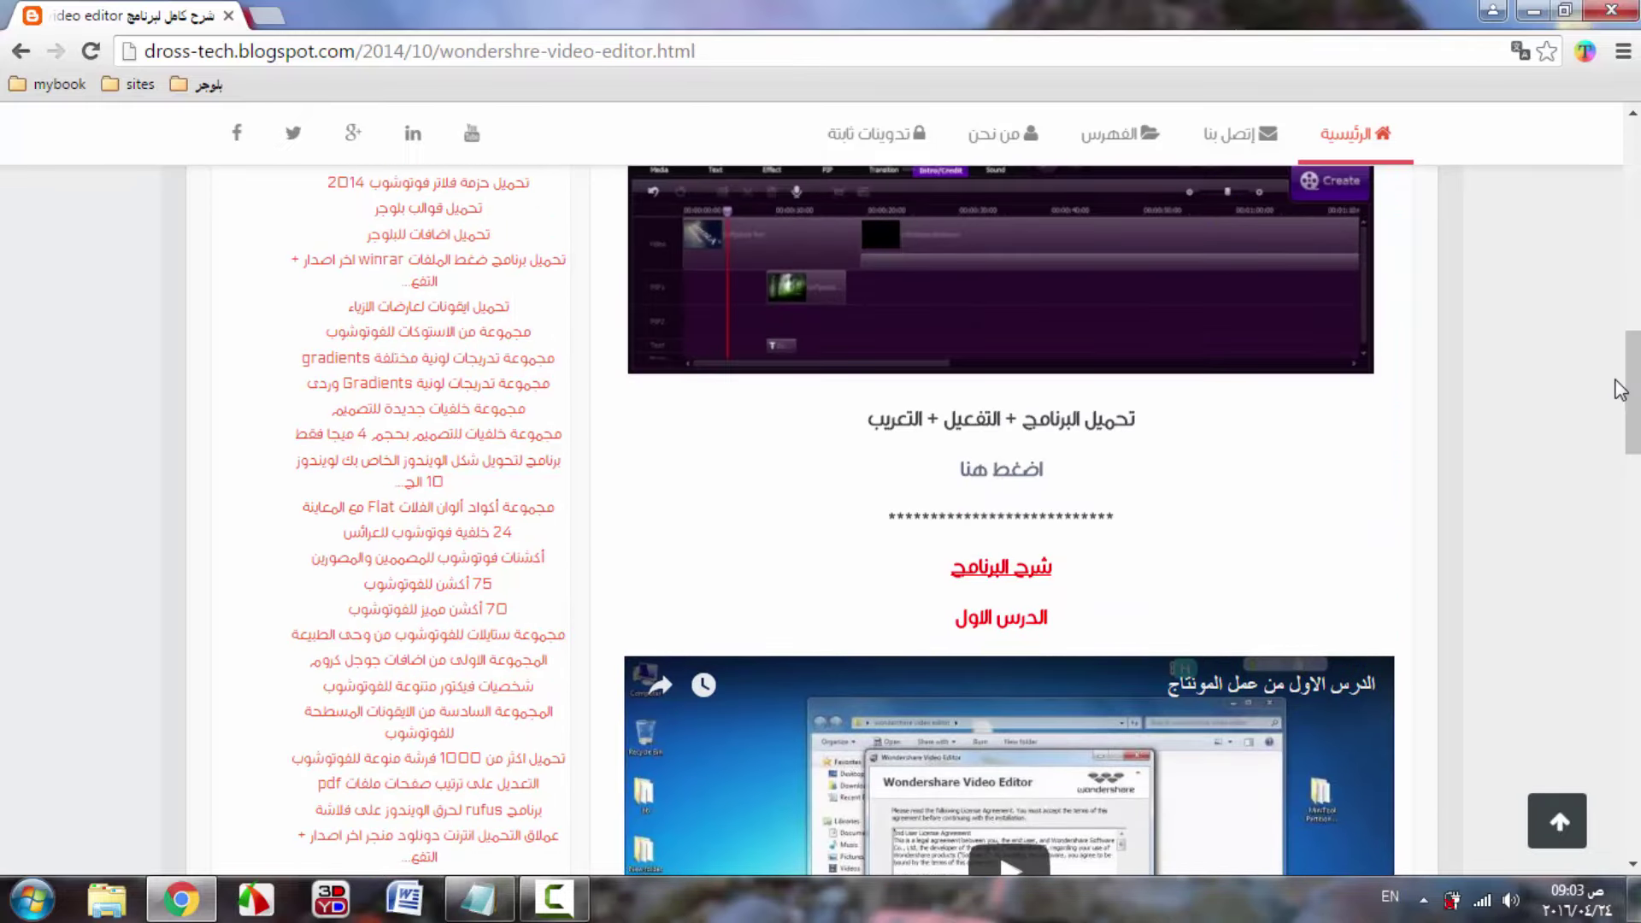
pyautogui.click(1534, 11)
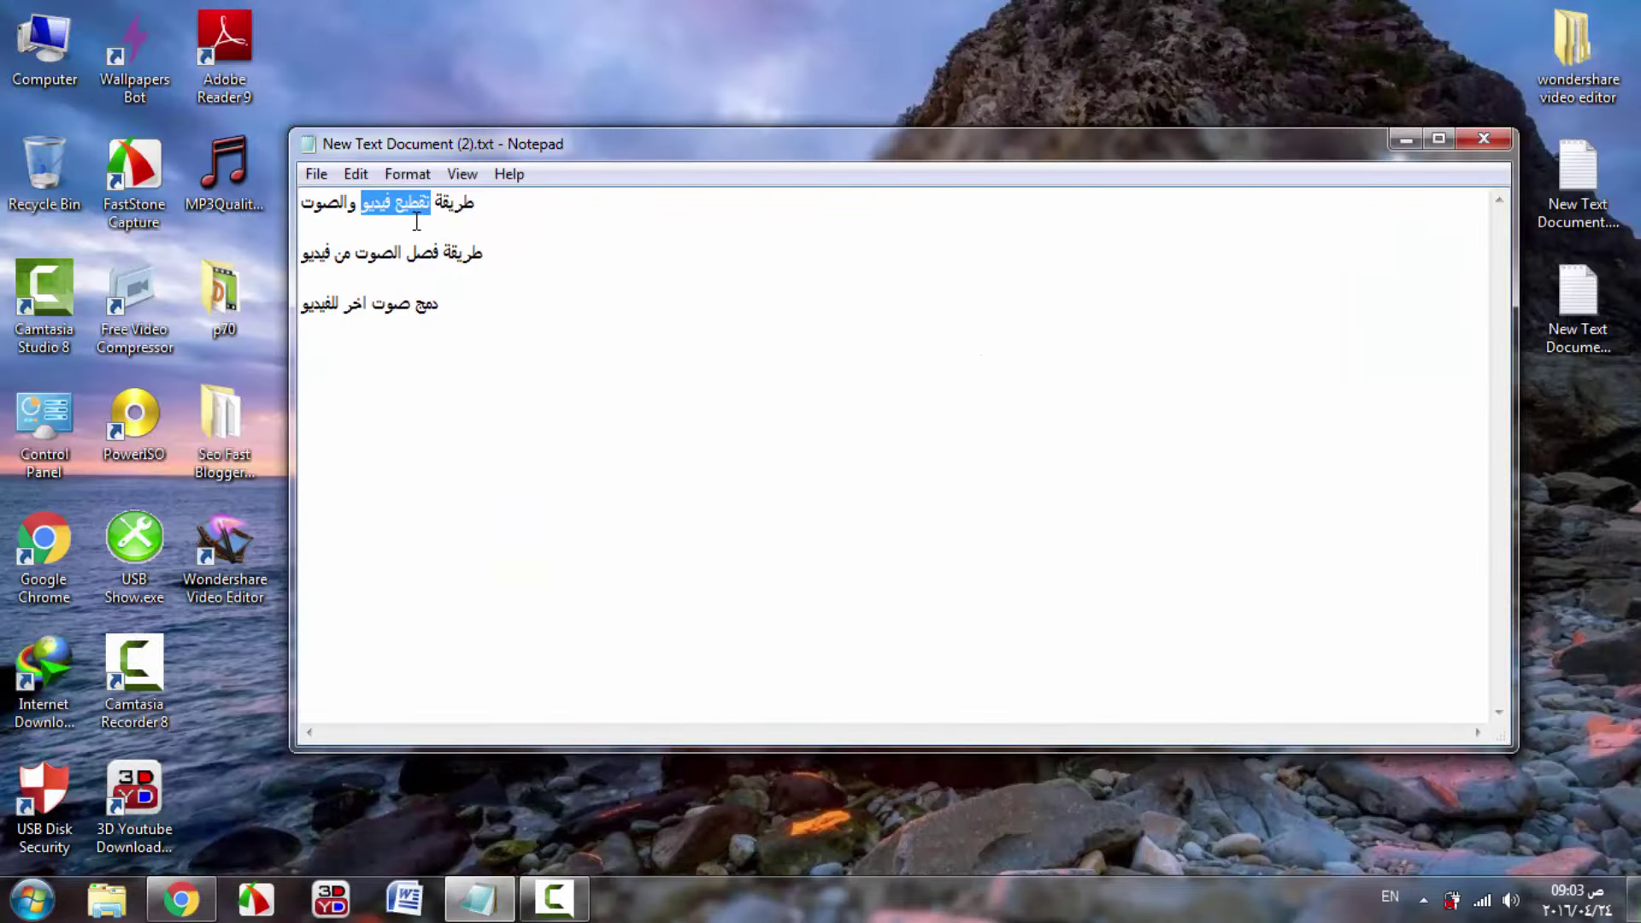
pyautogui.click(417, 221)
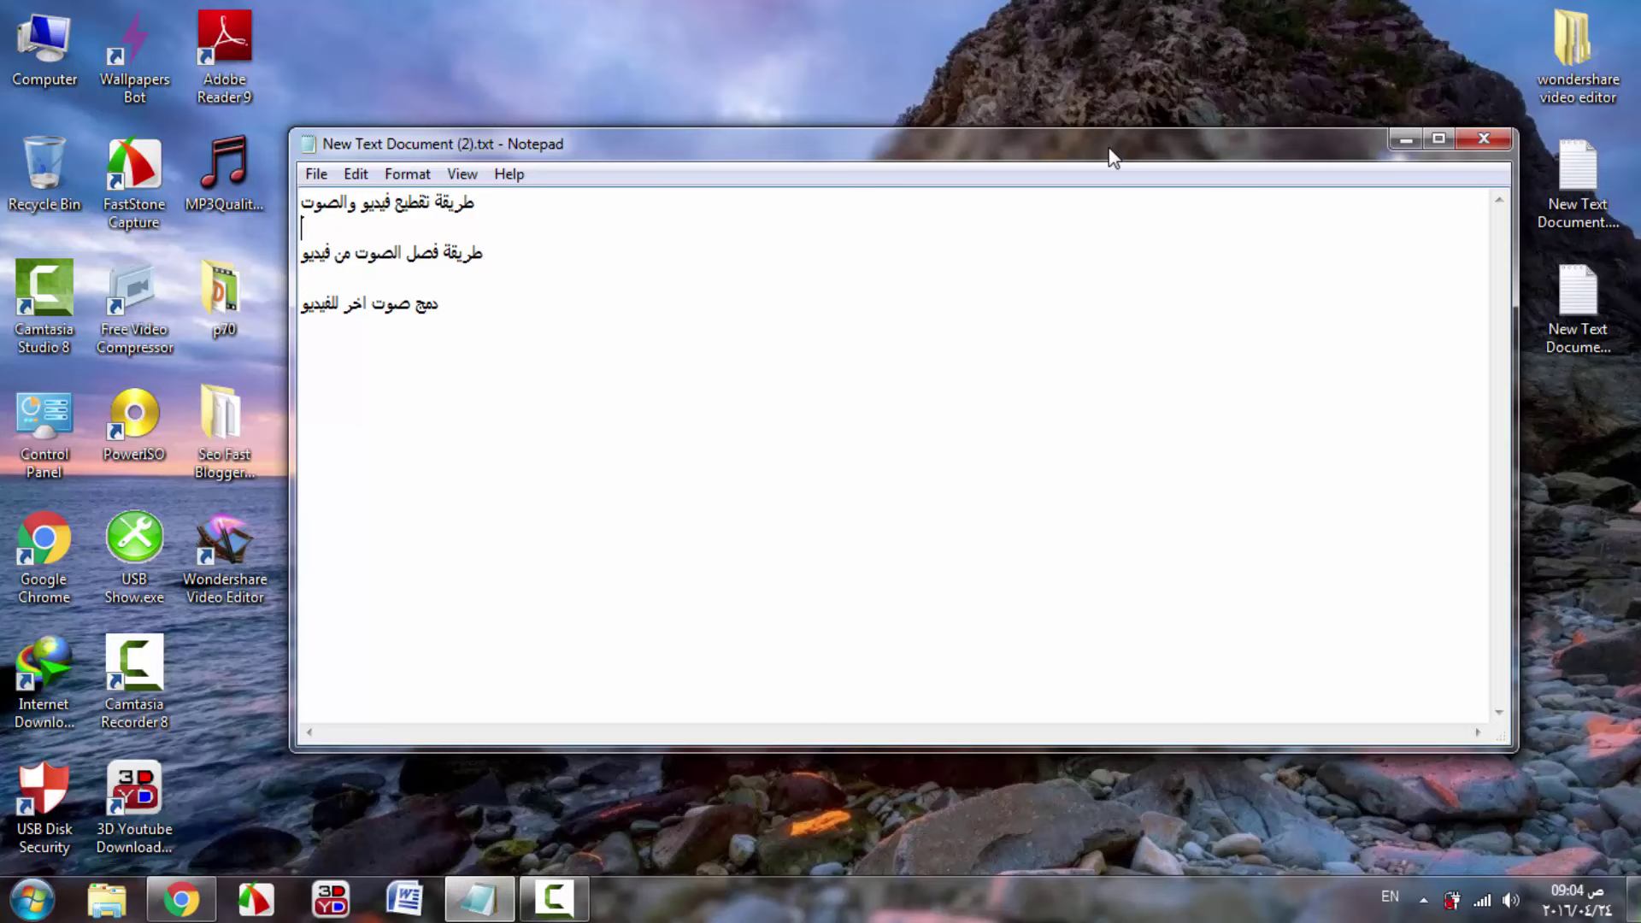
pyautogui.click(209, 896)
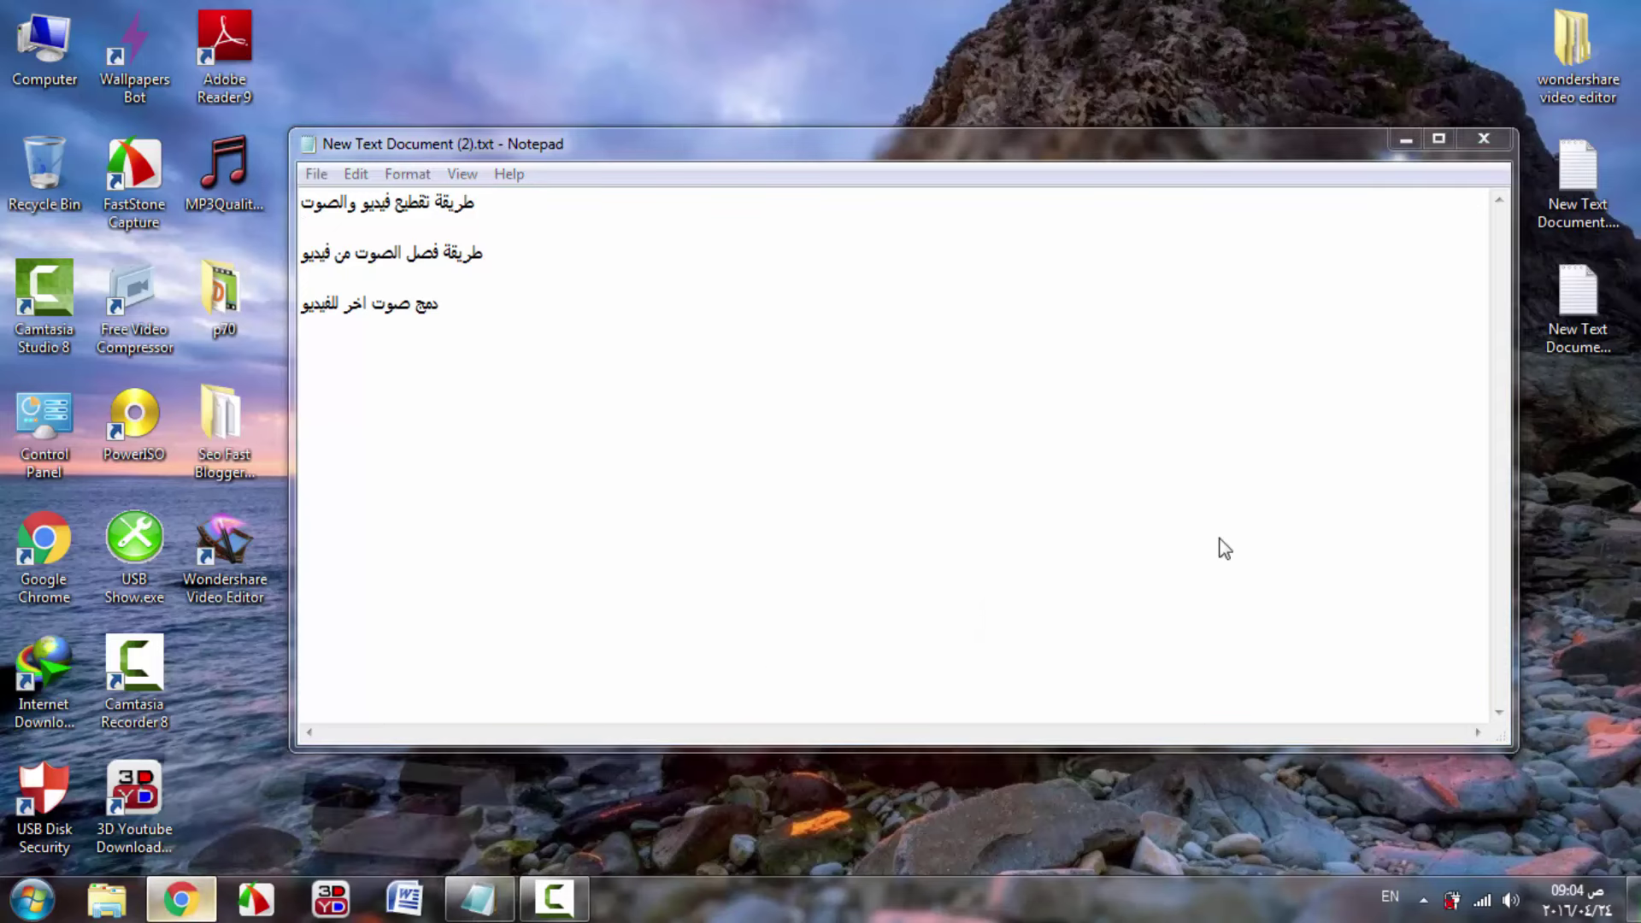
pyautogui.scroll(-4, 1631, 446)
pyautogui.moveTo(1631, 446); pyautogui.dragTo(1630, 376)
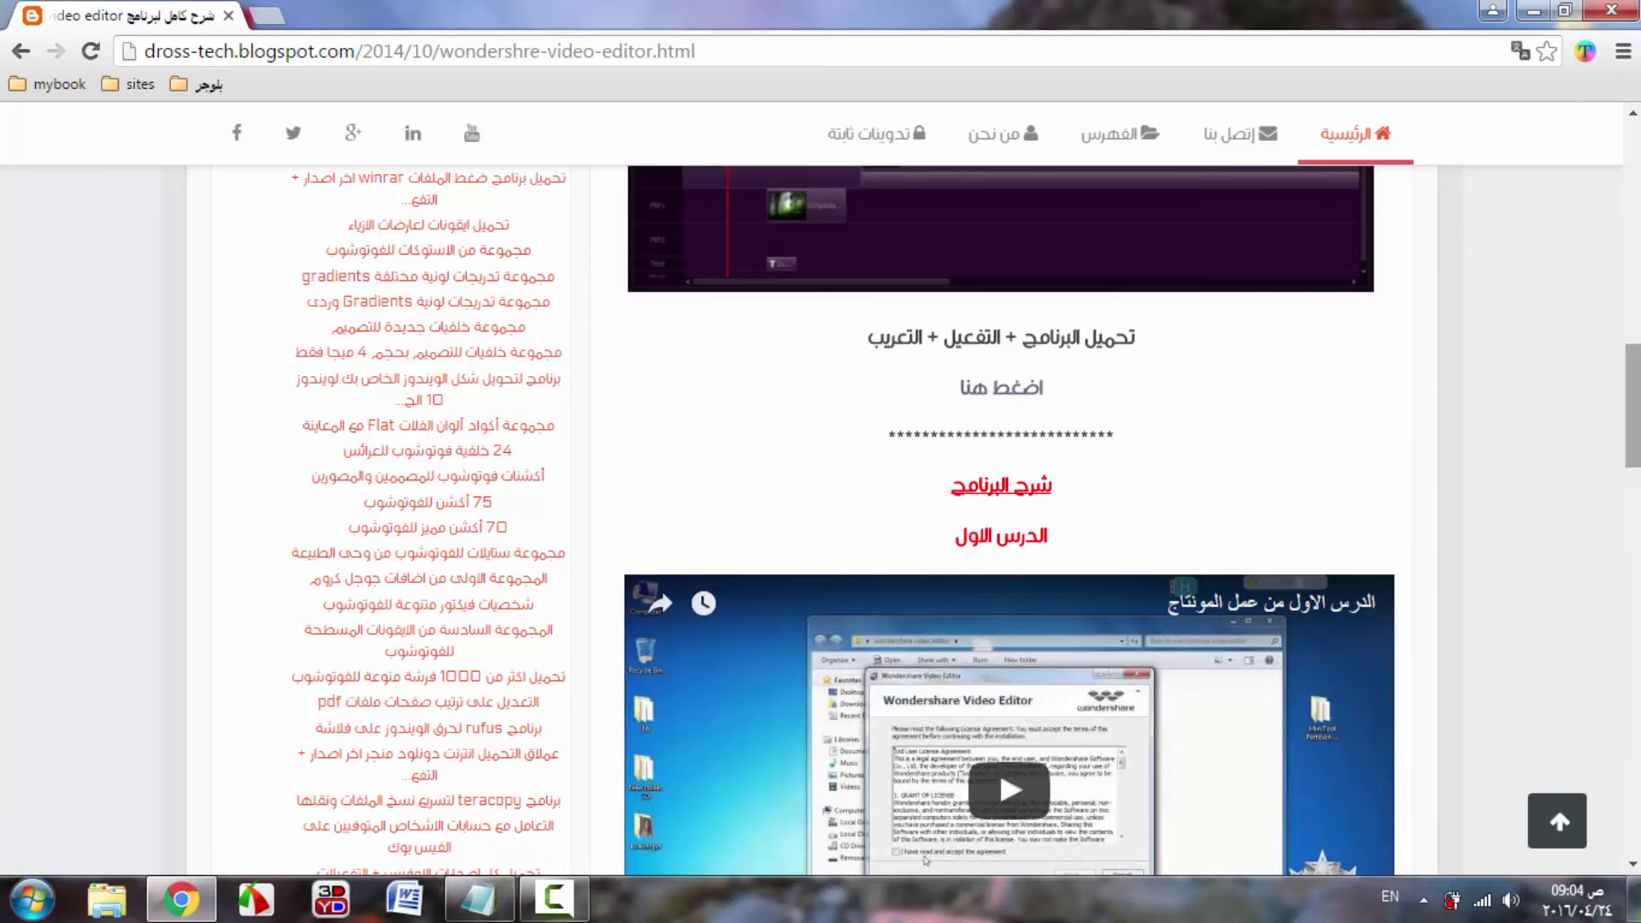
pyautogui.moveTo(1634, 407); pyautogui.dragTo(1635, 439)
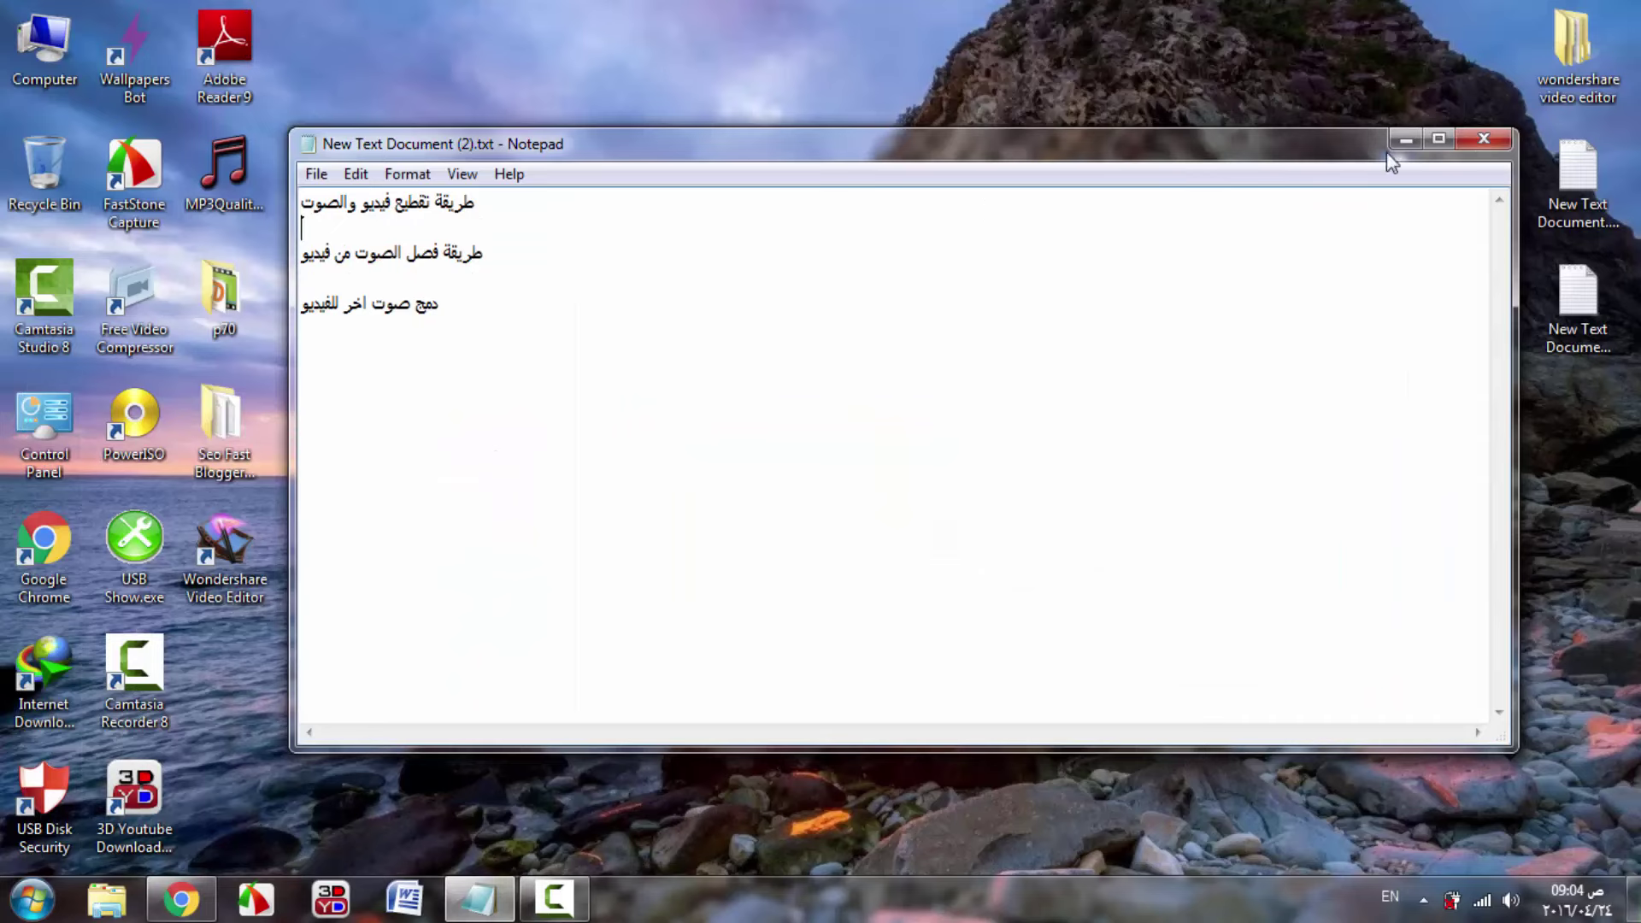
# - Move the Wondershare Video Editor shortcut to the middle of the desktop and launch it with a new 16:9 widescreen movie
pyautogui.click(1405, 140)
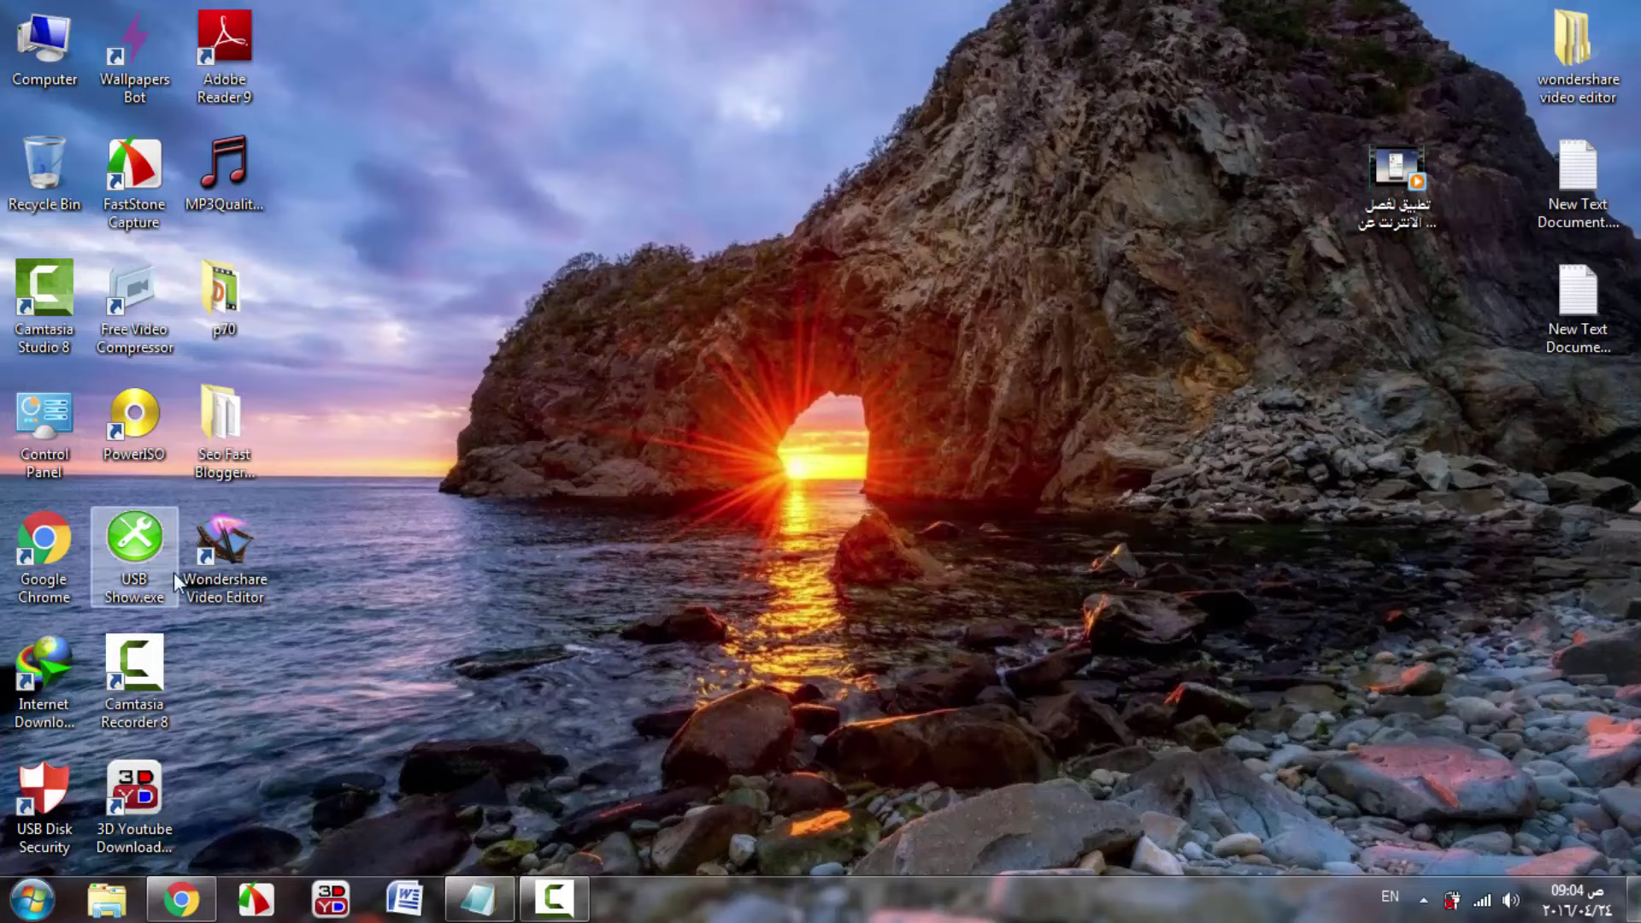
pyautogui.moveTo(225, 551); pyautogui.dragTo(856, 428)
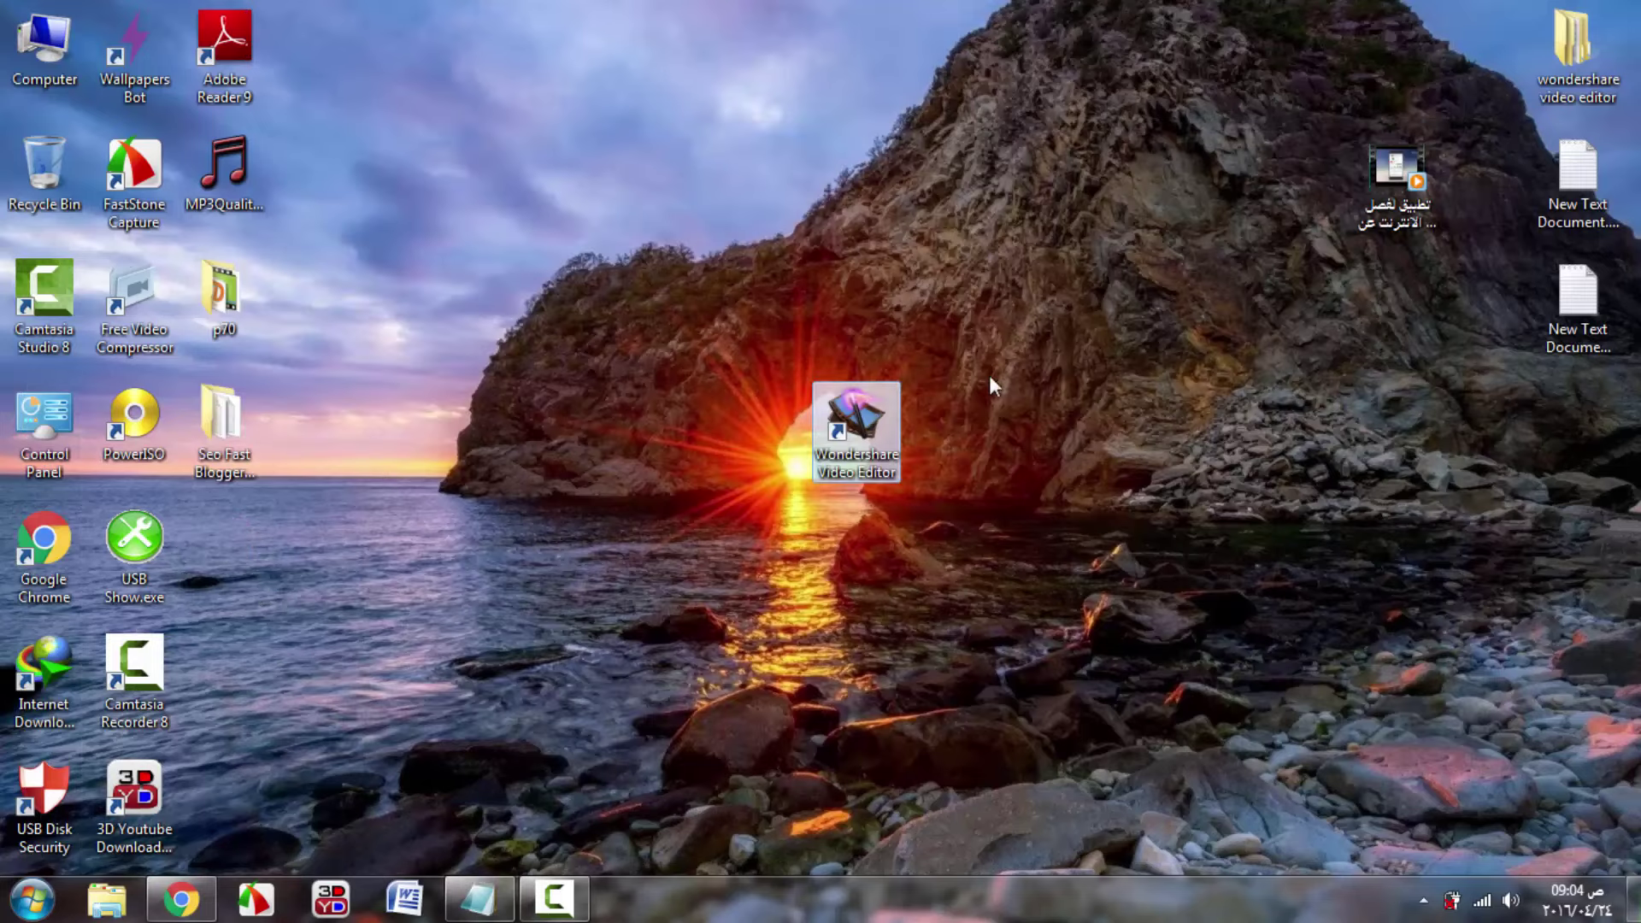
pyautogui.moveTo(973, 341); pyautogui.dragTo(759, 558)
pyautogui.click(758, 557)
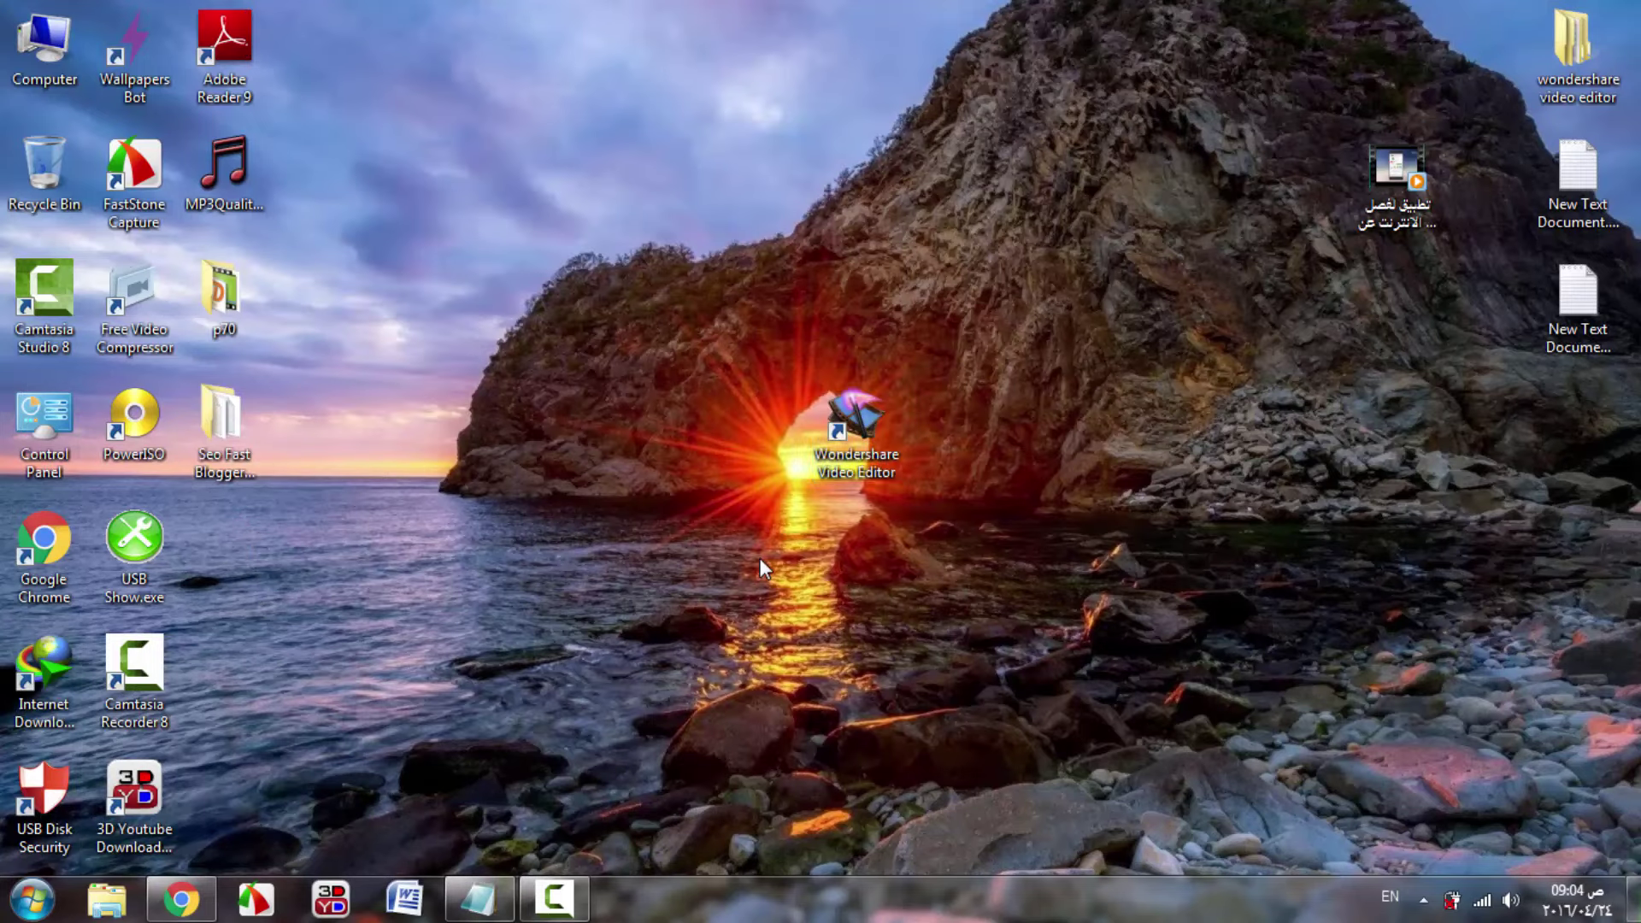
pyautogui.moveTo(932, 361); pyautogui.dragTo(779, 568)
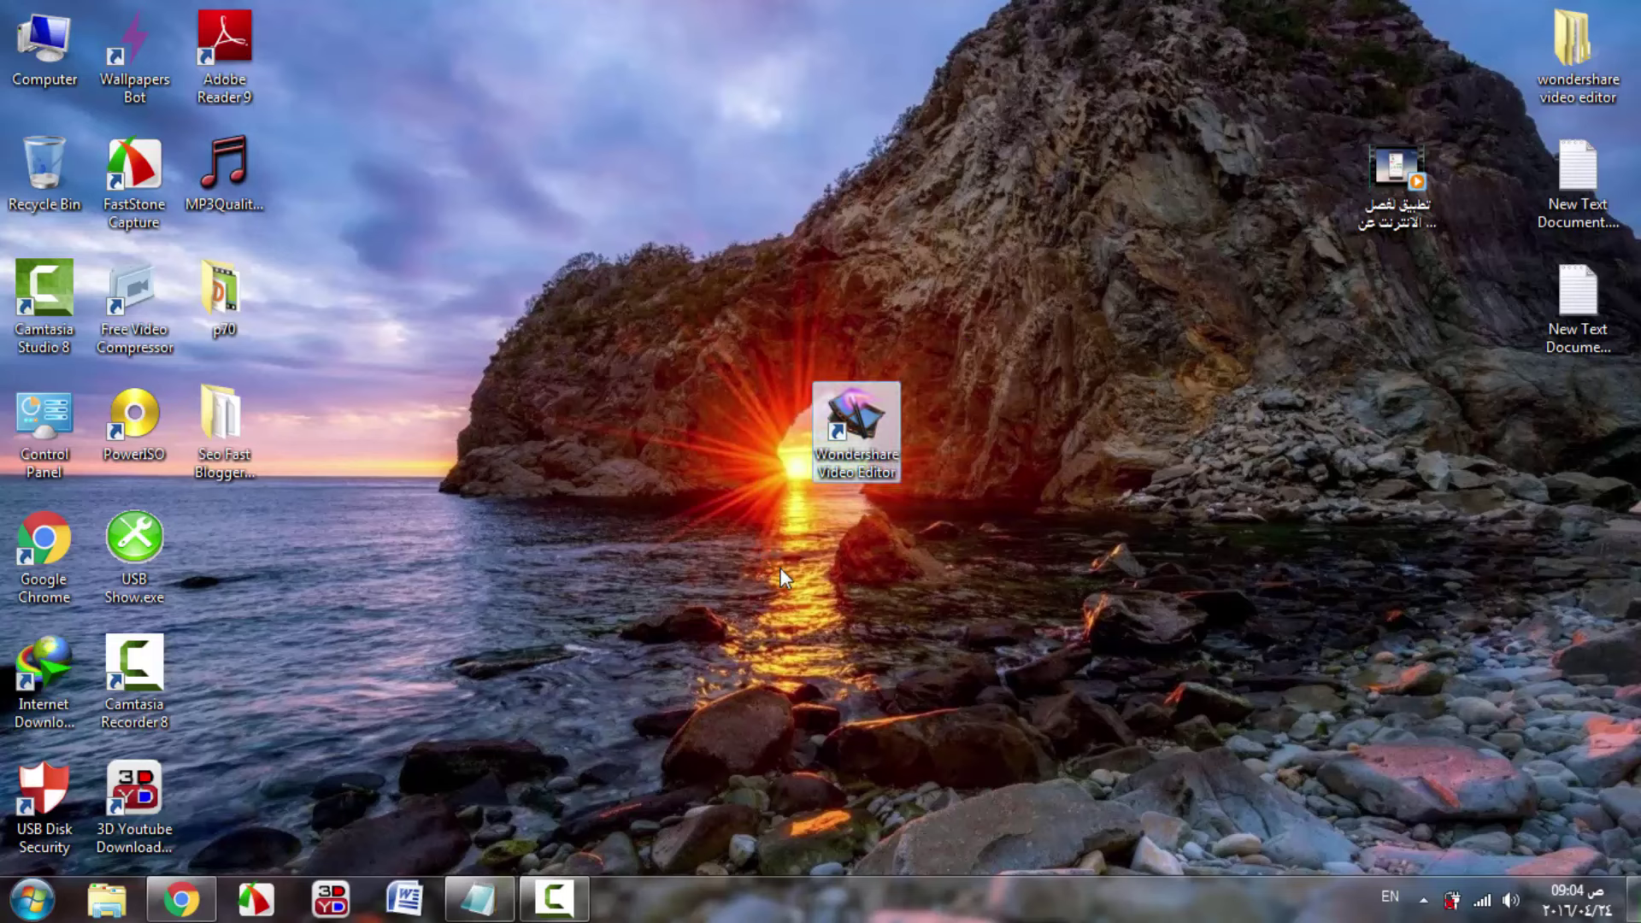
pyautogui.doubleClick(846, 437)
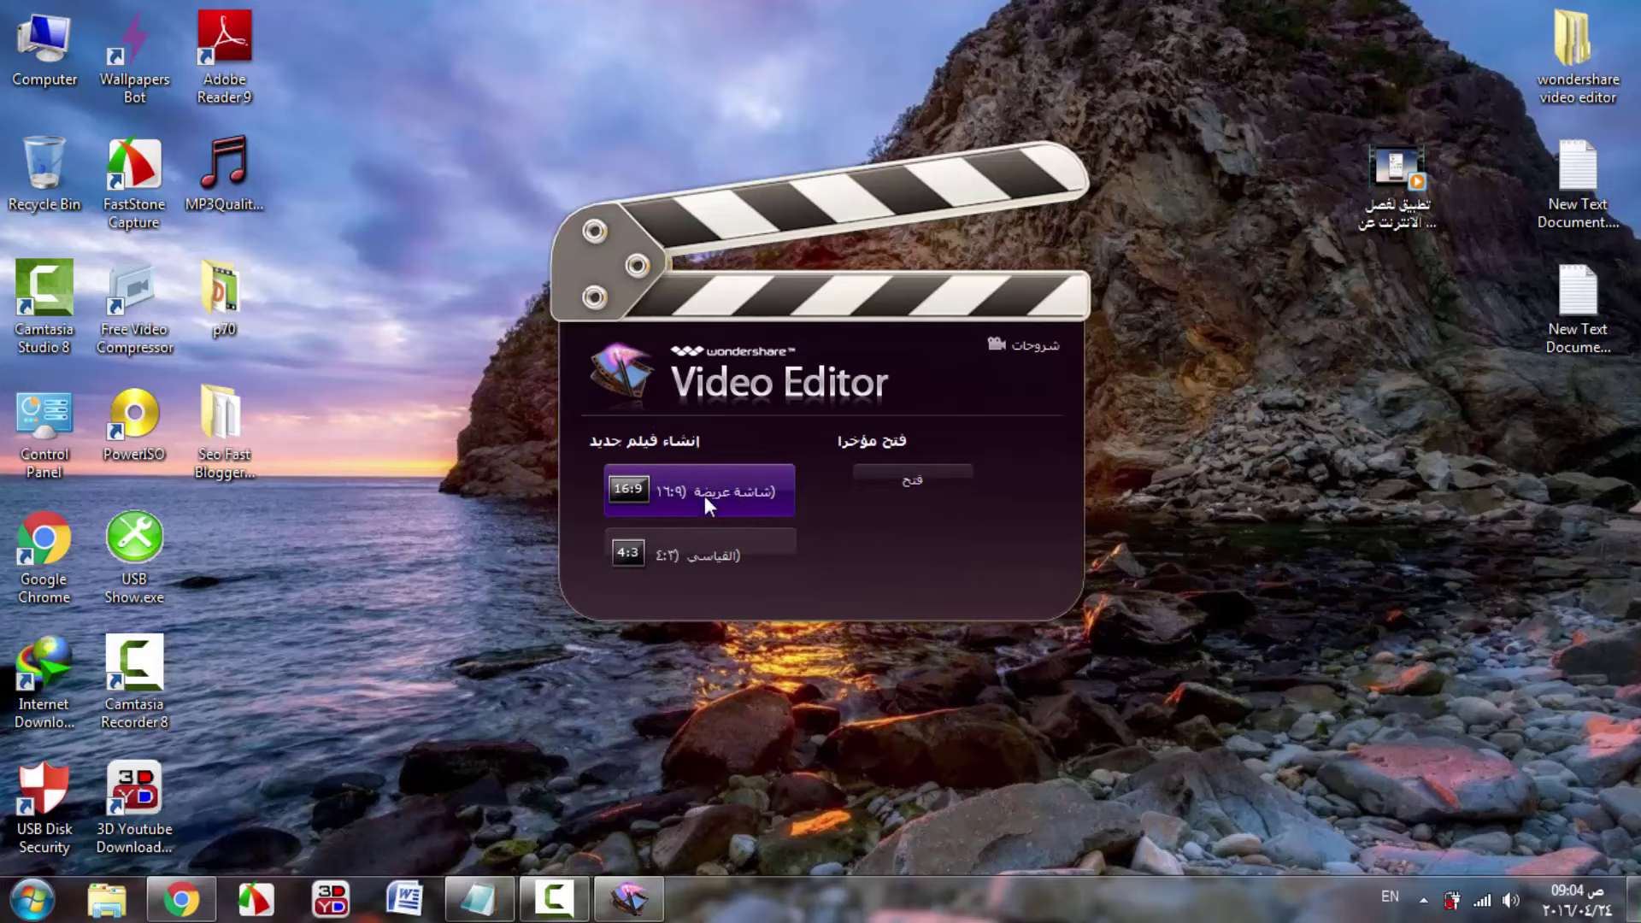
pyautogui.click(727, 489)
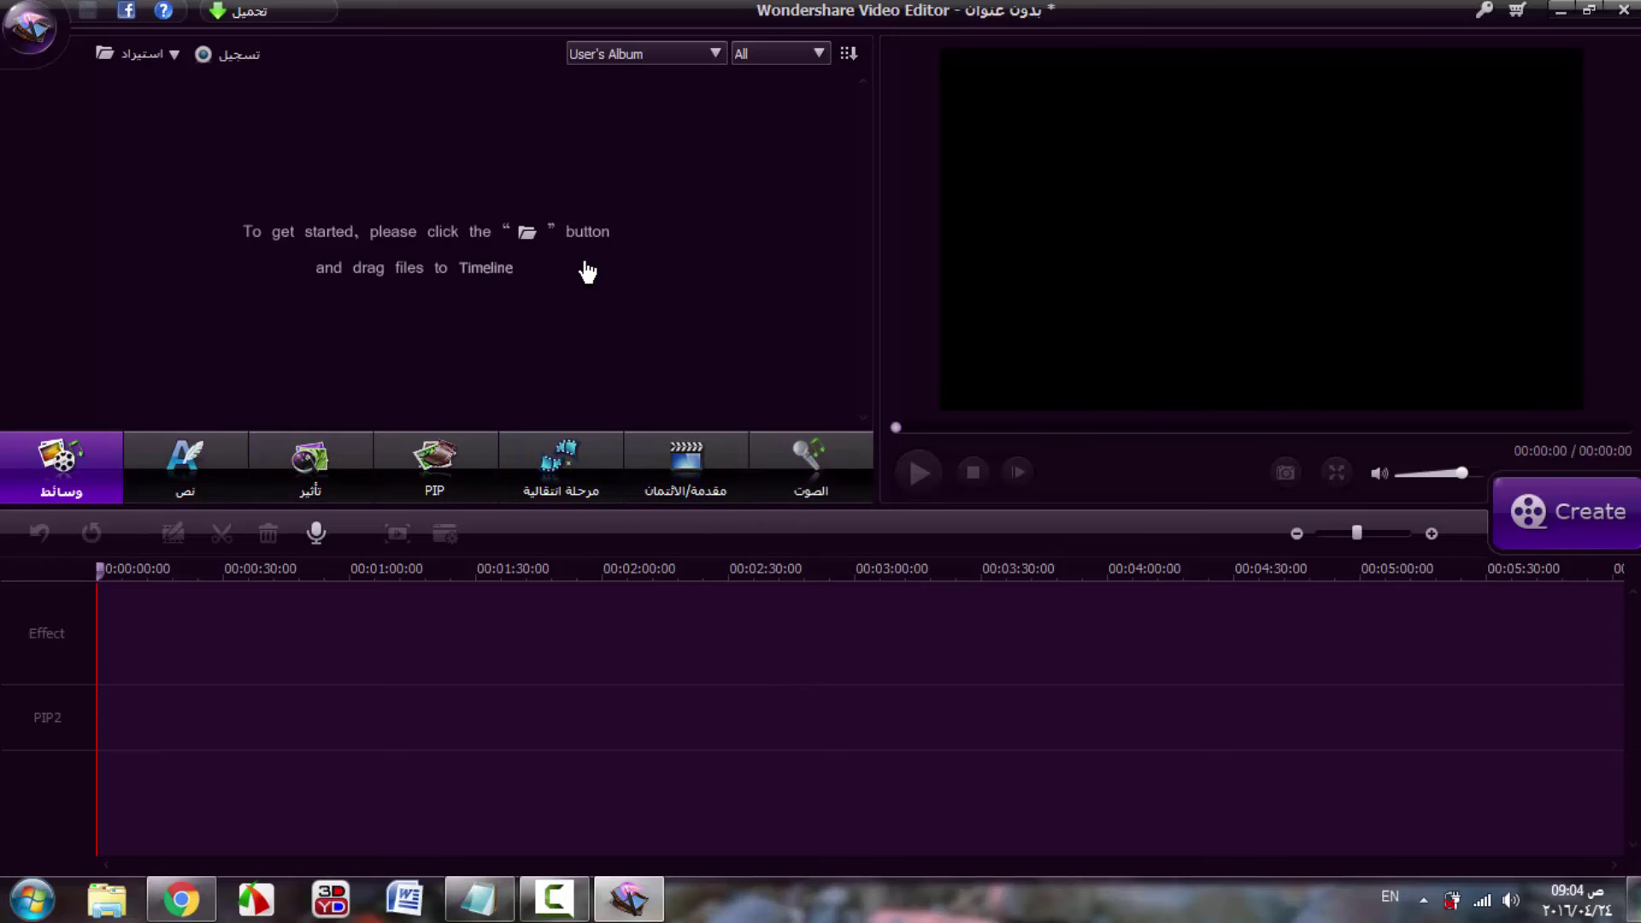
# - Import "تطبيق لفصل الانترنت عن بعض التطبيقات على الاندرويد - YouTube.3GP" from the Desktop and place it at the start of the timeline
pyautogui.click(511, 209)
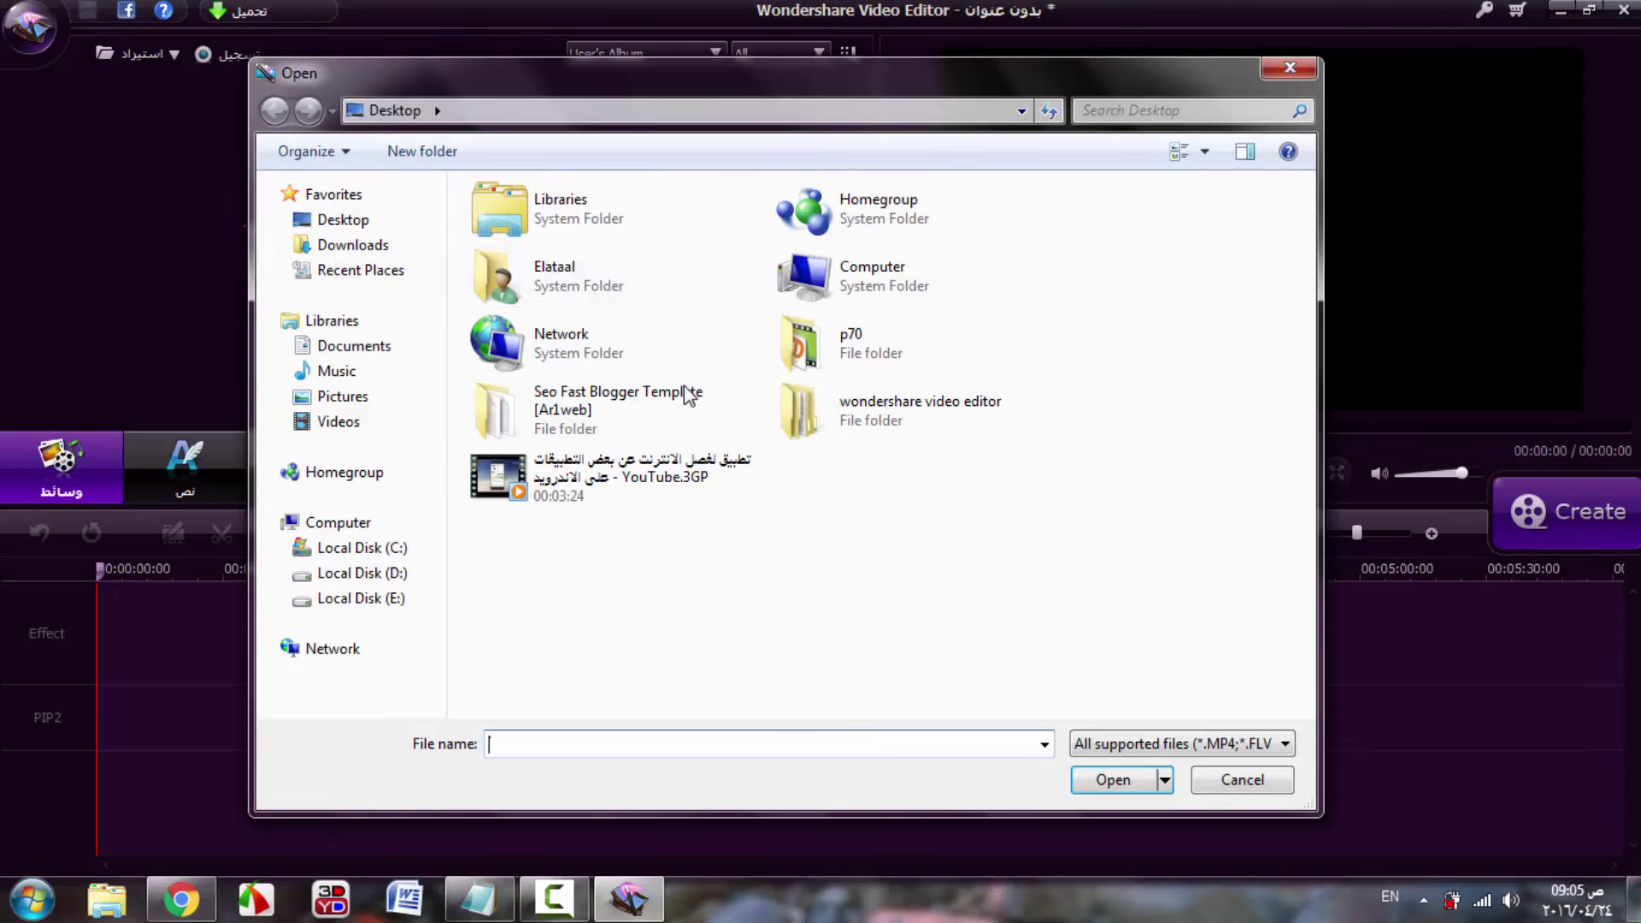
pyautogui.click(624, 500)
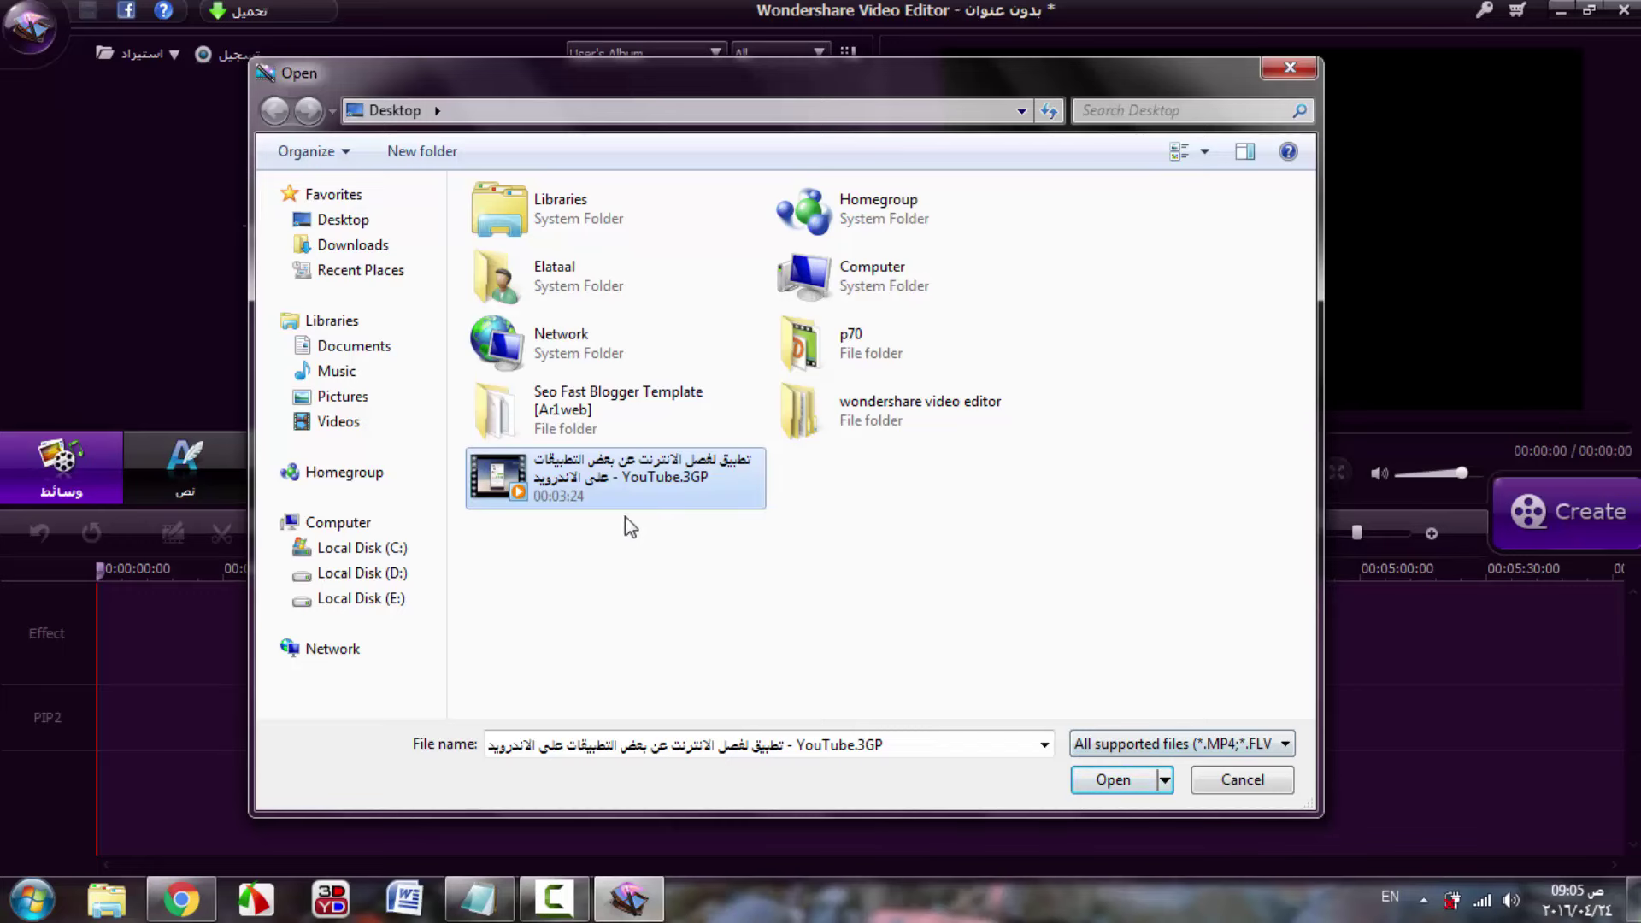
pyautogui.click(1102, 777)
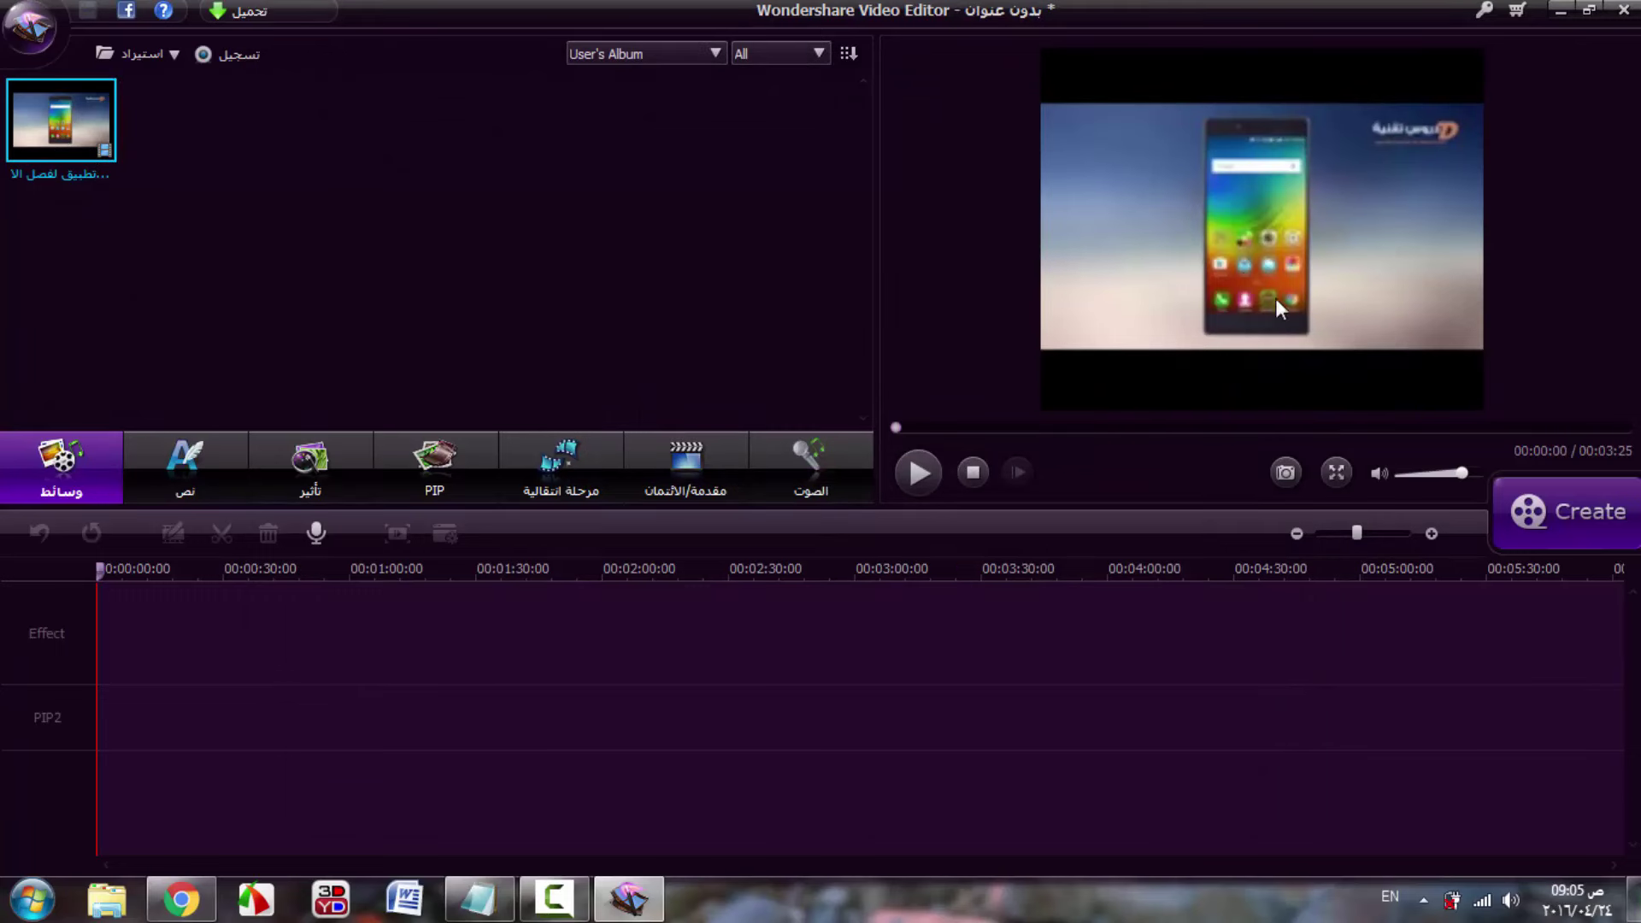
pyautogui.moveTo(60, 120); pyautogui.dragTo(206, 653)
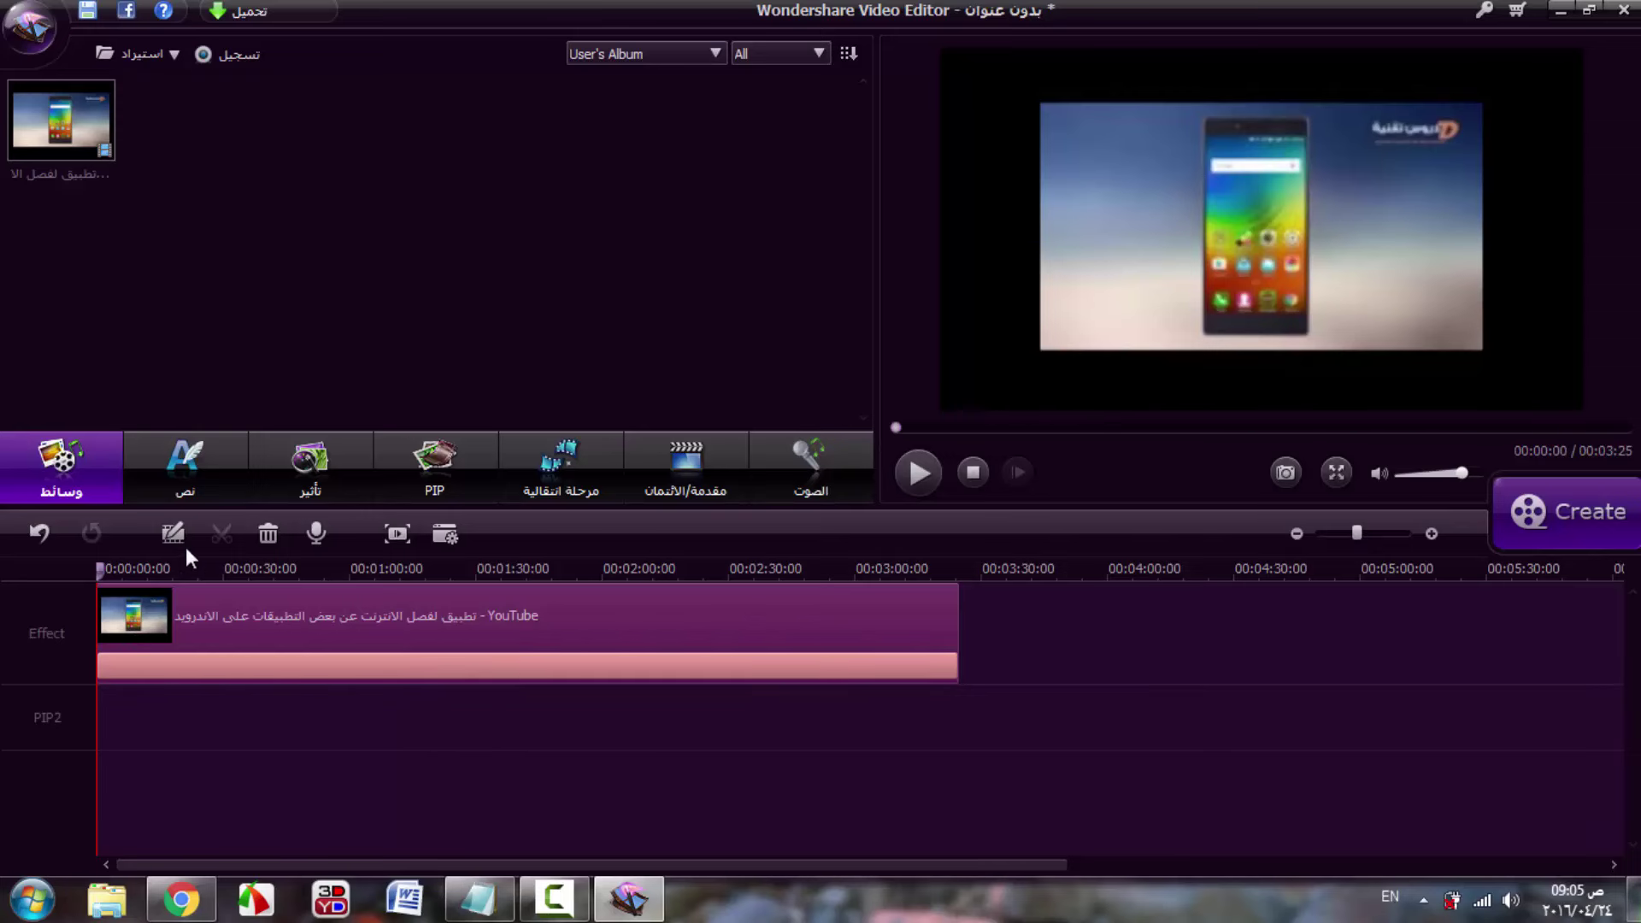
pyautogui.click(479, 897)
pyautogui.click(478, 898)
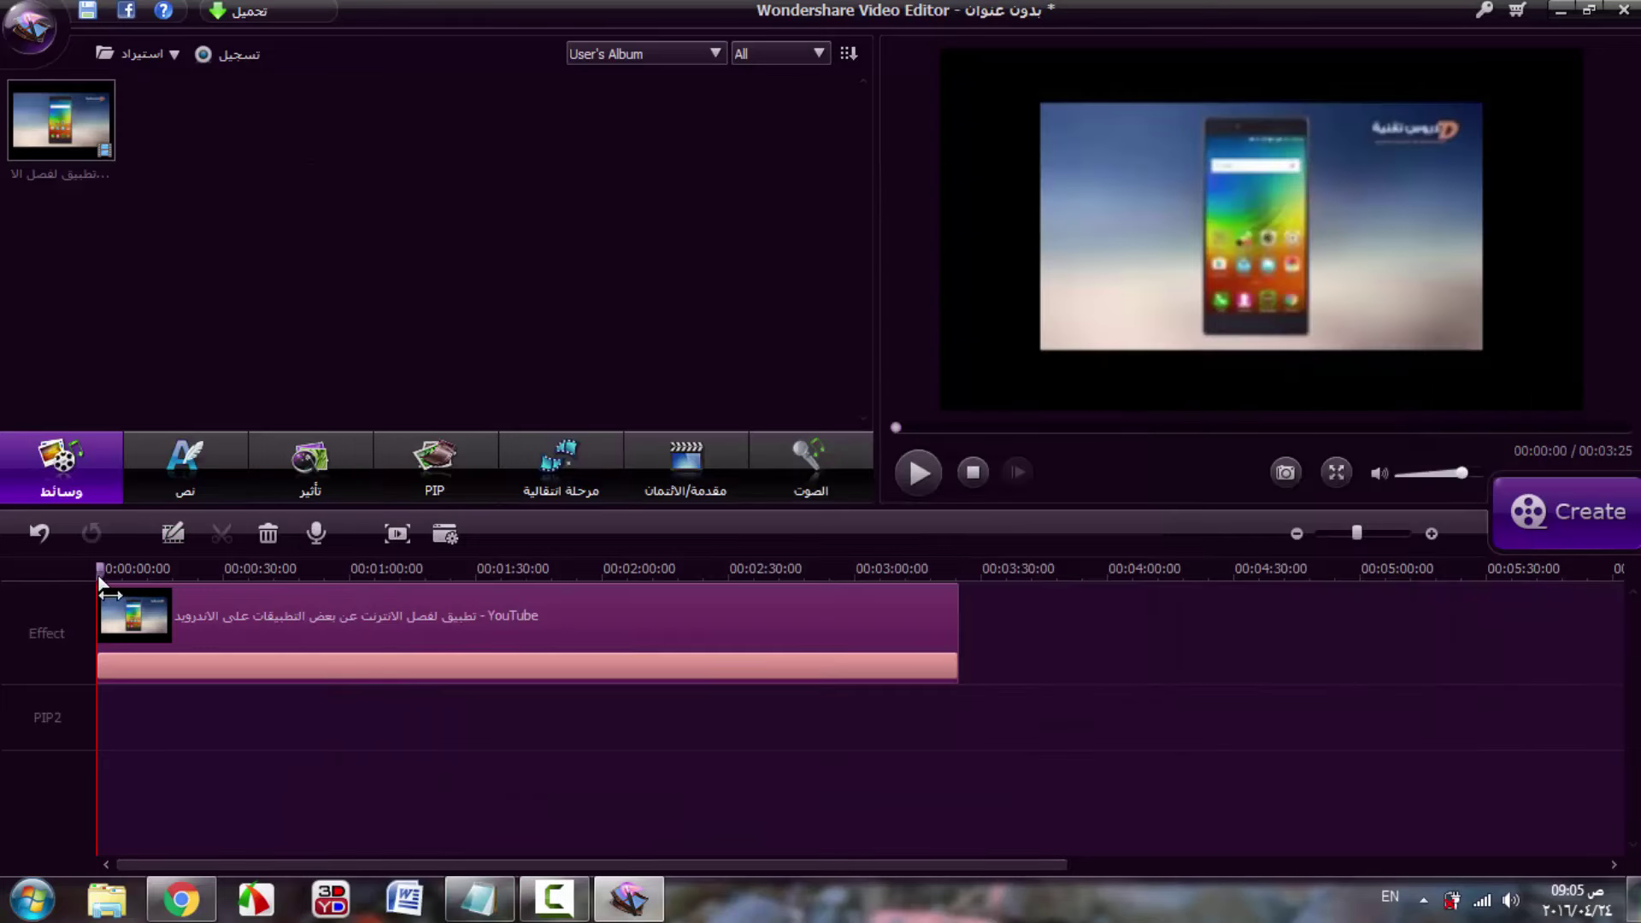
# - Split the timeline clip at 00:01:41 and select each of the two parts in turn
pyautogui.click(429, 583)
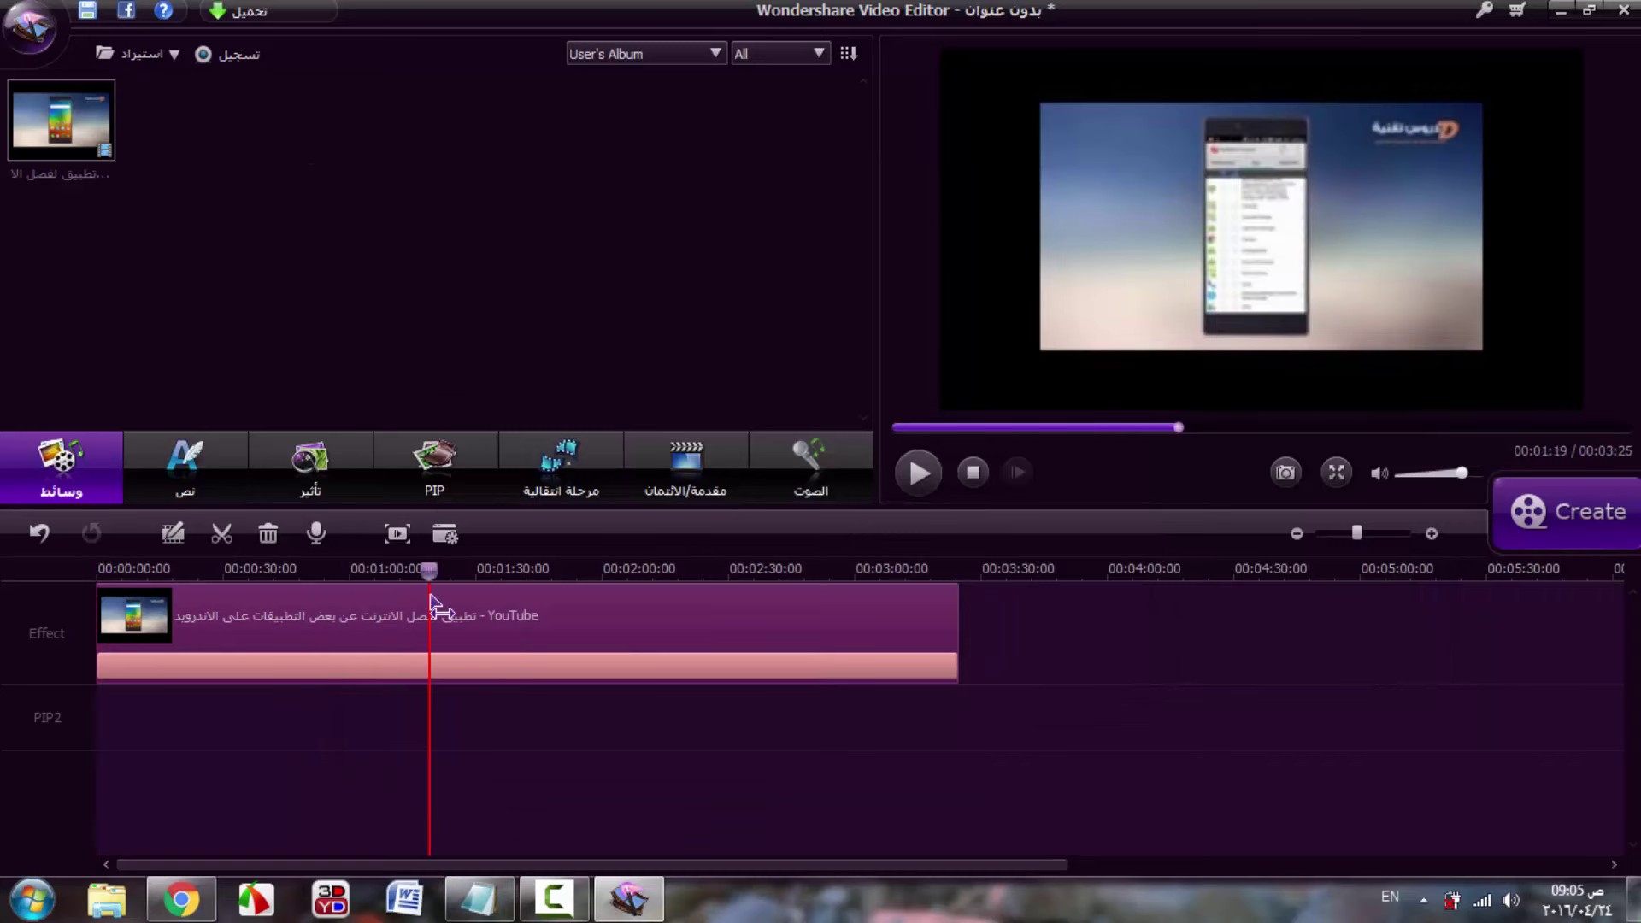
pyautogui.click(520, 585)
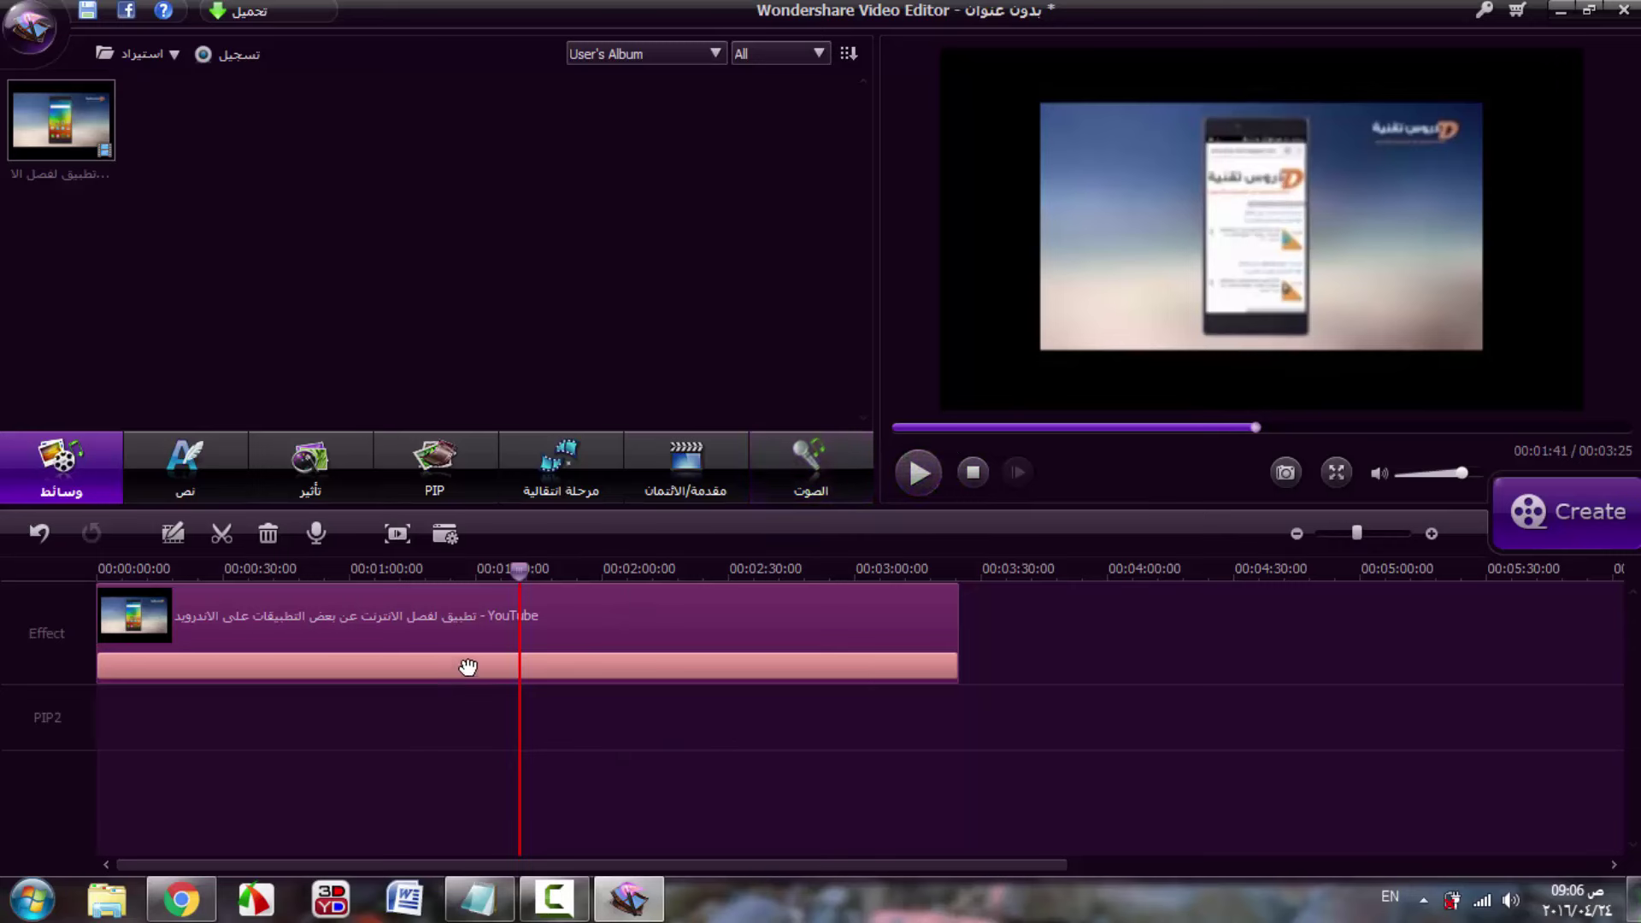
pyautogui.click(224, 536)
pyautogui.moveTo(628, 628)
pyautogui.mouseDown()
pyautogui.moveTo(751, 634)
pyautogui.moveTo(631, 644)
pyautogui.mouseUp()
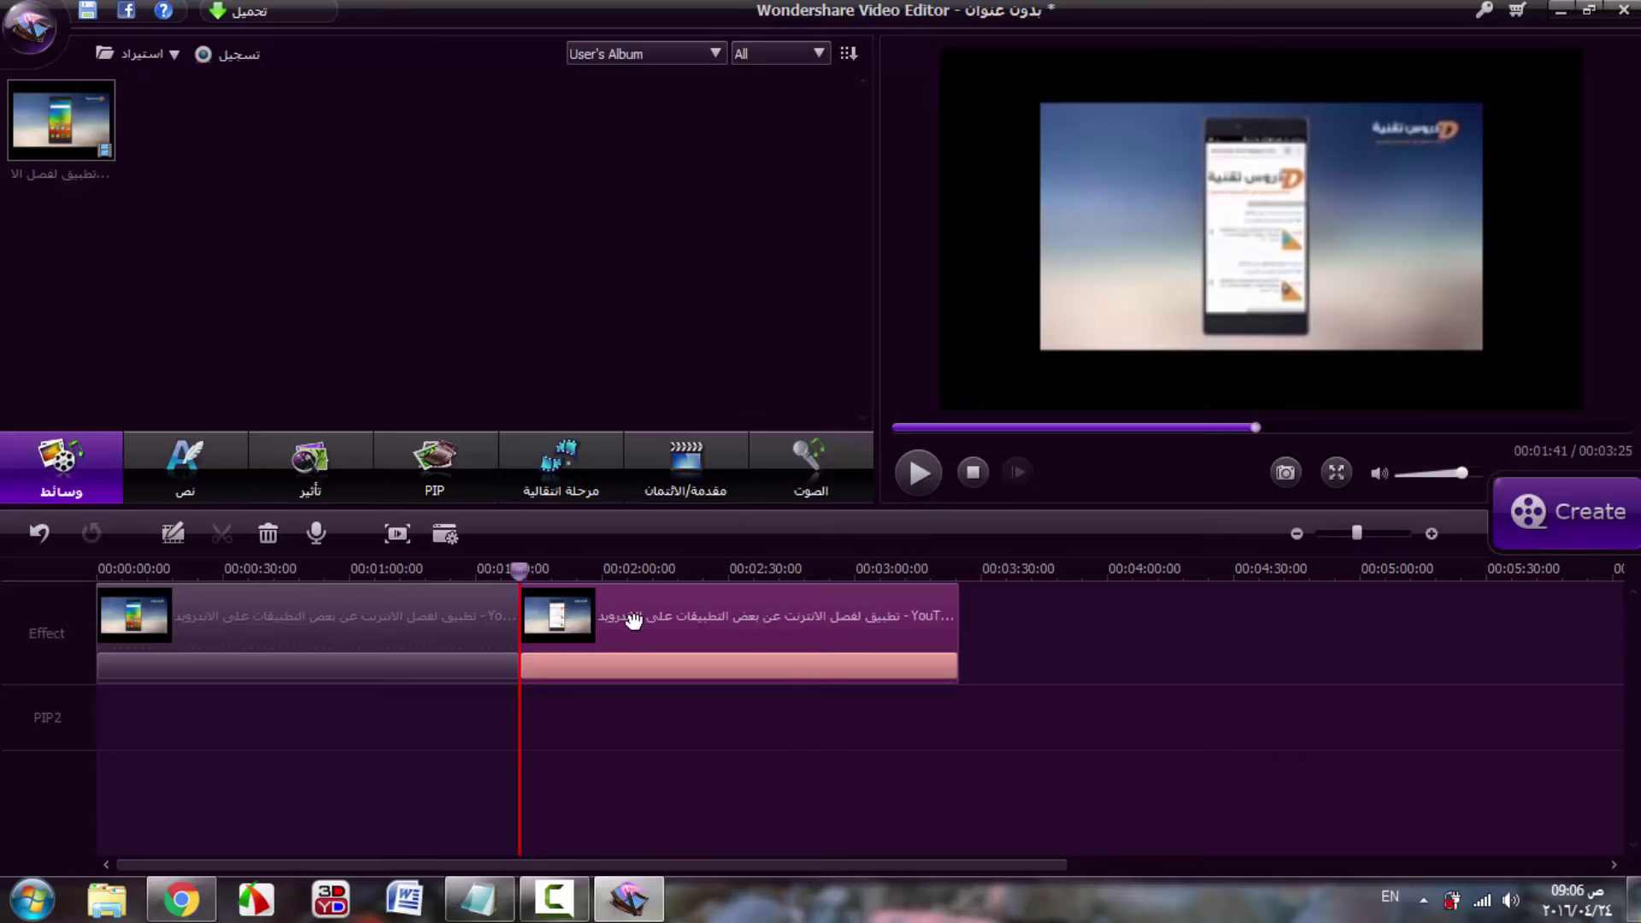
pyautogui.click(403, 617)
pyautogui.click(688, 626)
pyautogui.moveTo(729, 605); pyautogui.dragTo(807, 625)
pyautogui.click(366, 628)
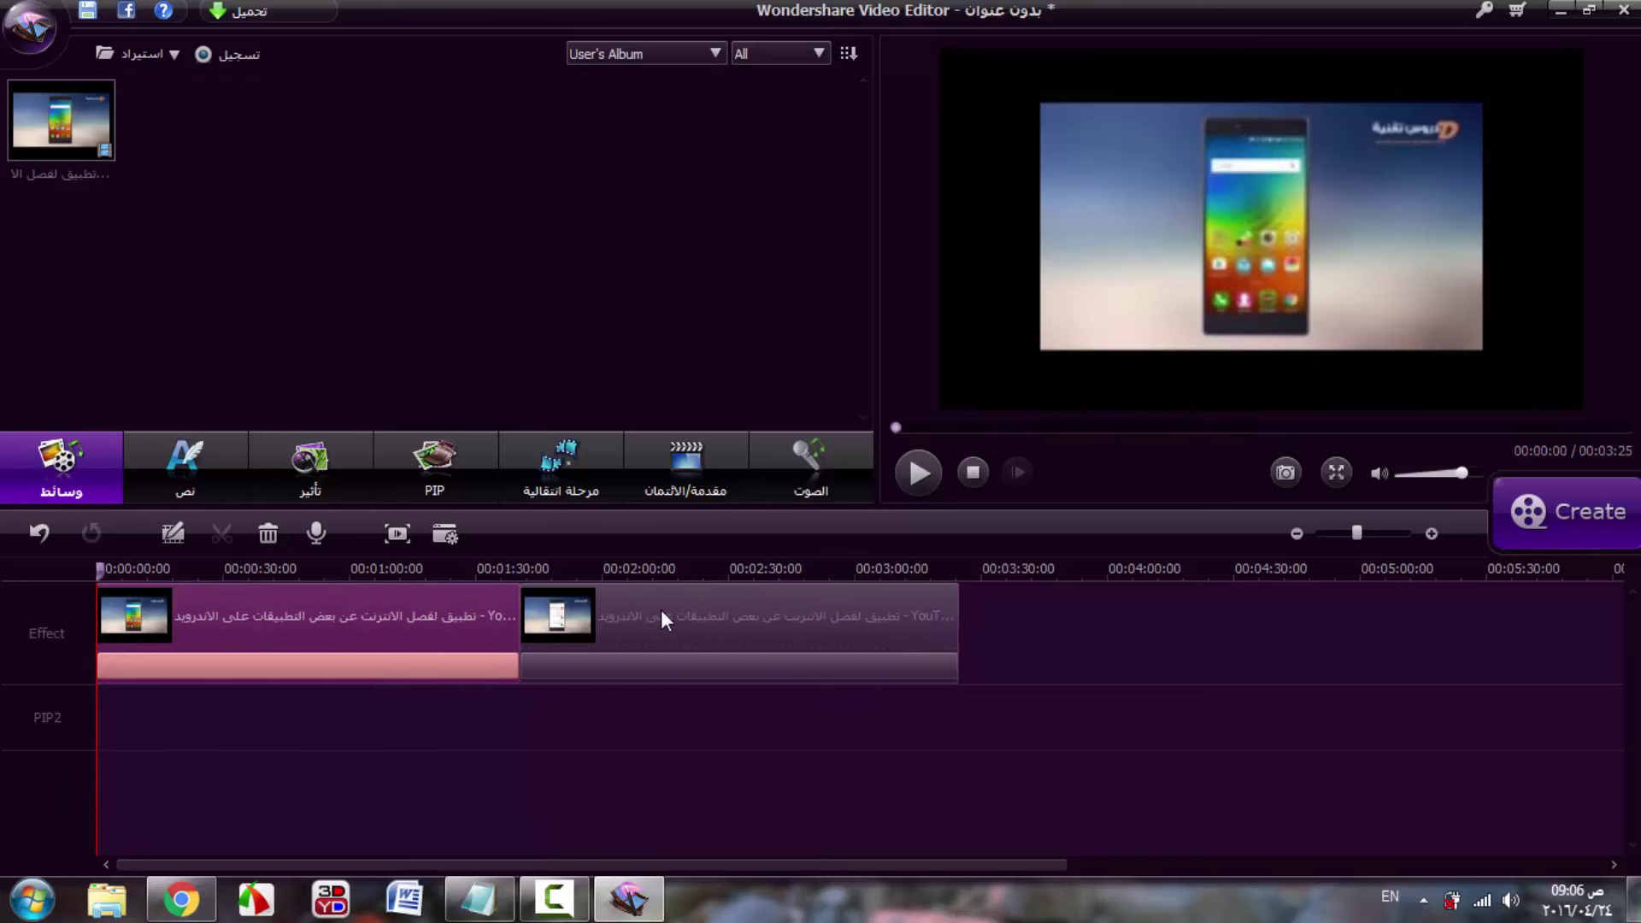
# - Delete the second part of the split clip and move the playhead back to about 00:01:15
pyautogui.click(699, 617)
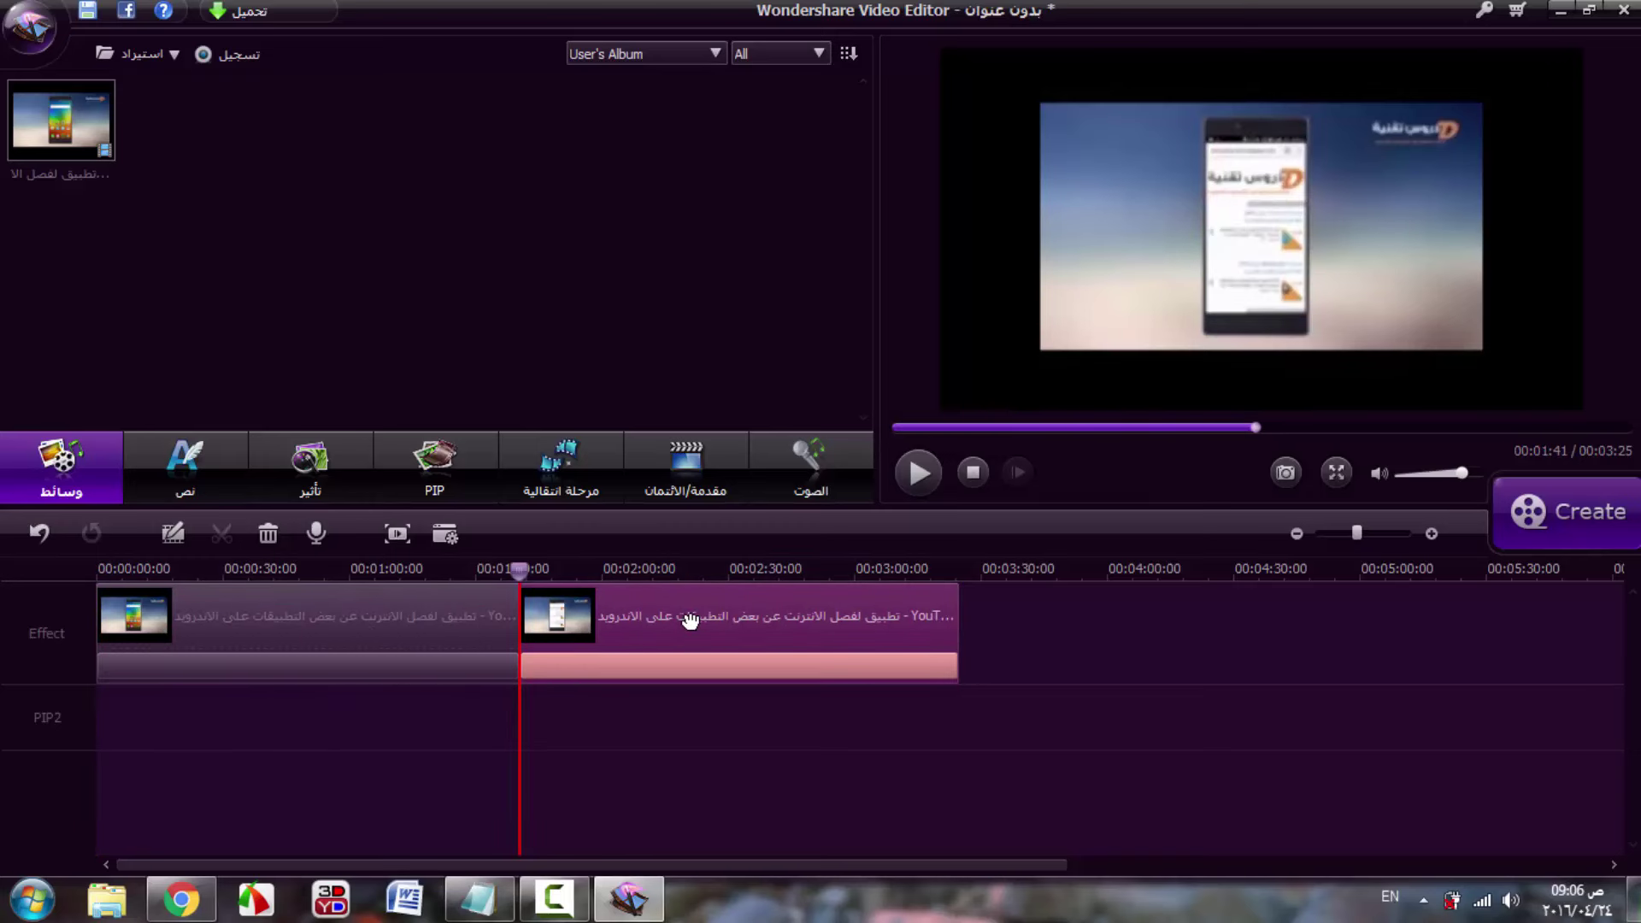
pyautogui.press('Delete')
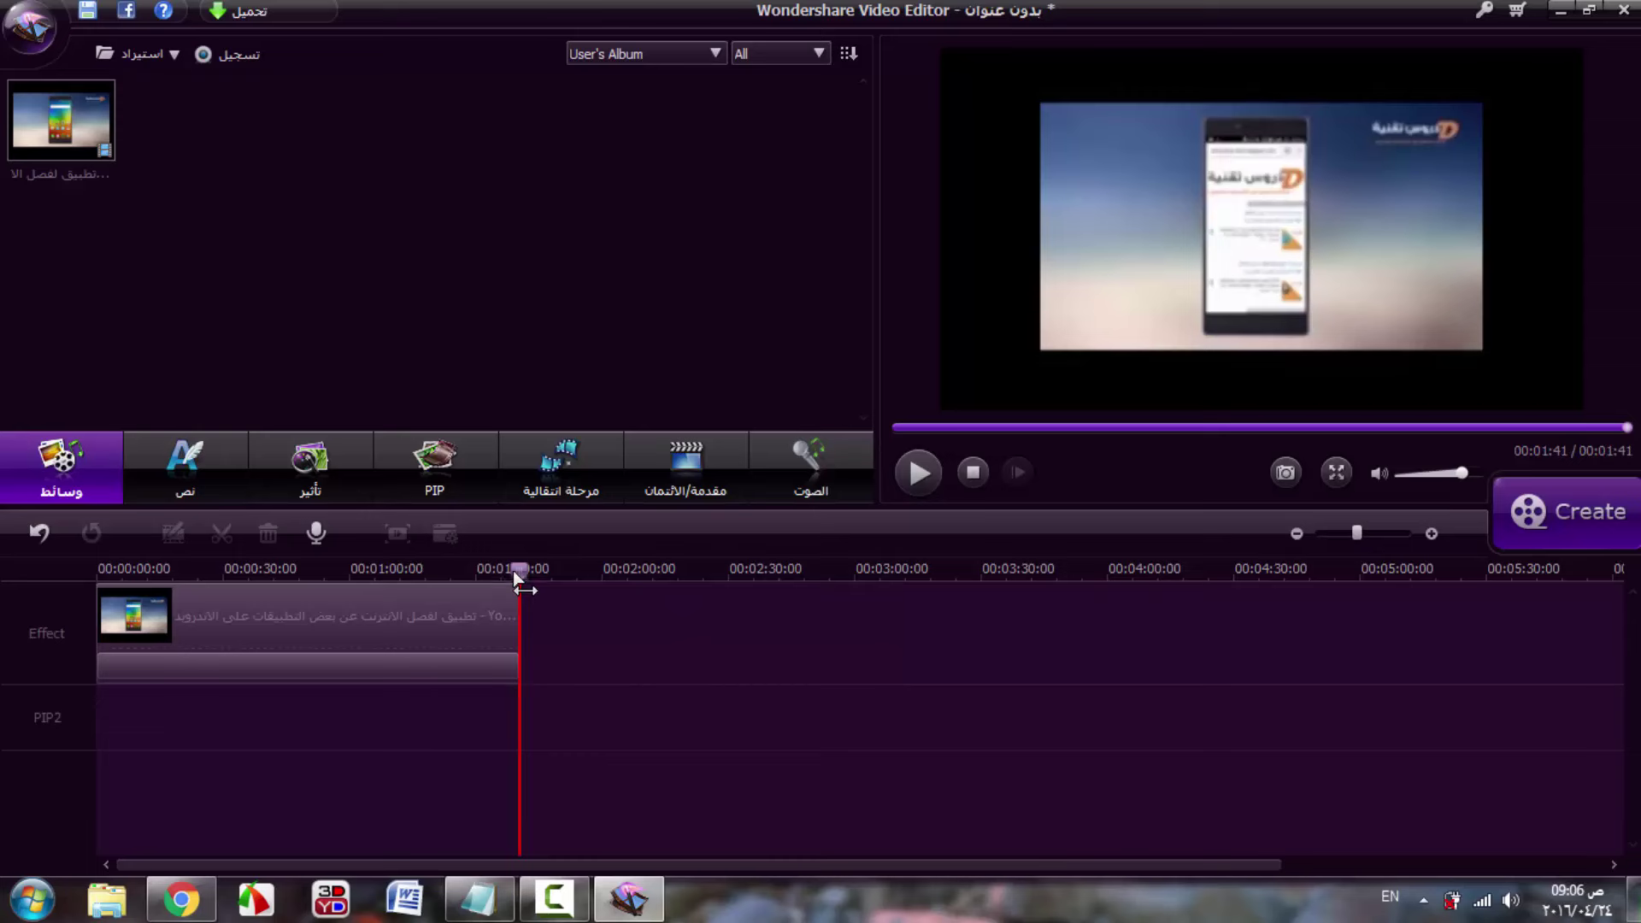
pyautogui.moveTo(519, 568); pyautogui.dragTo(419, 590)
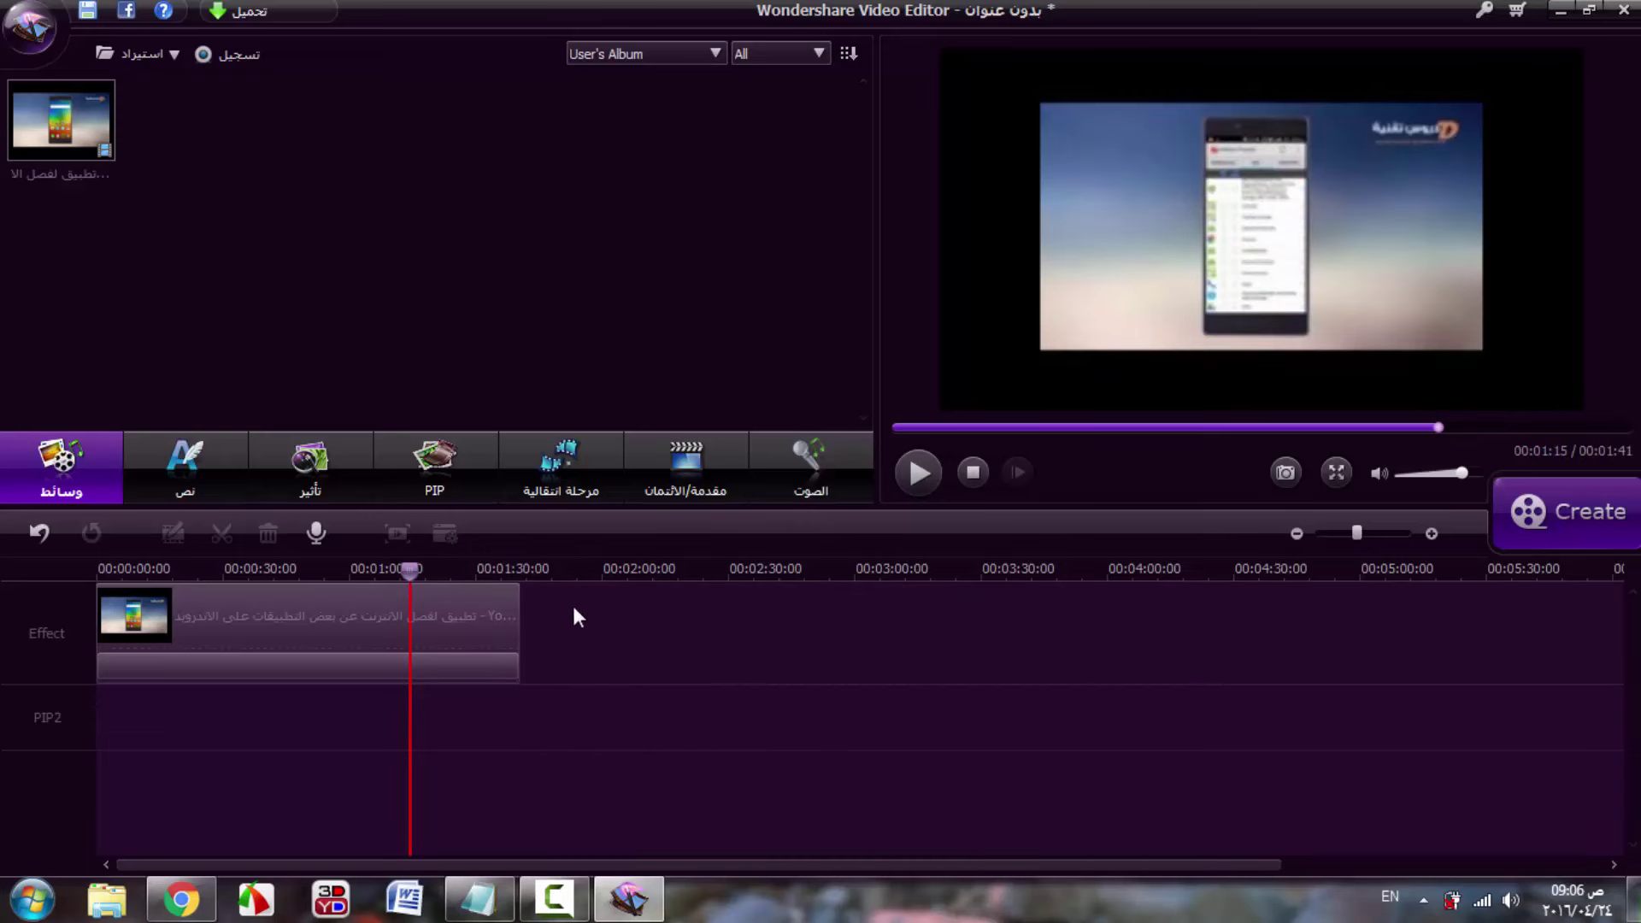
# - Undo the deletion of the second part and the split of the timeline clip
pyautogui.click(38, 533)
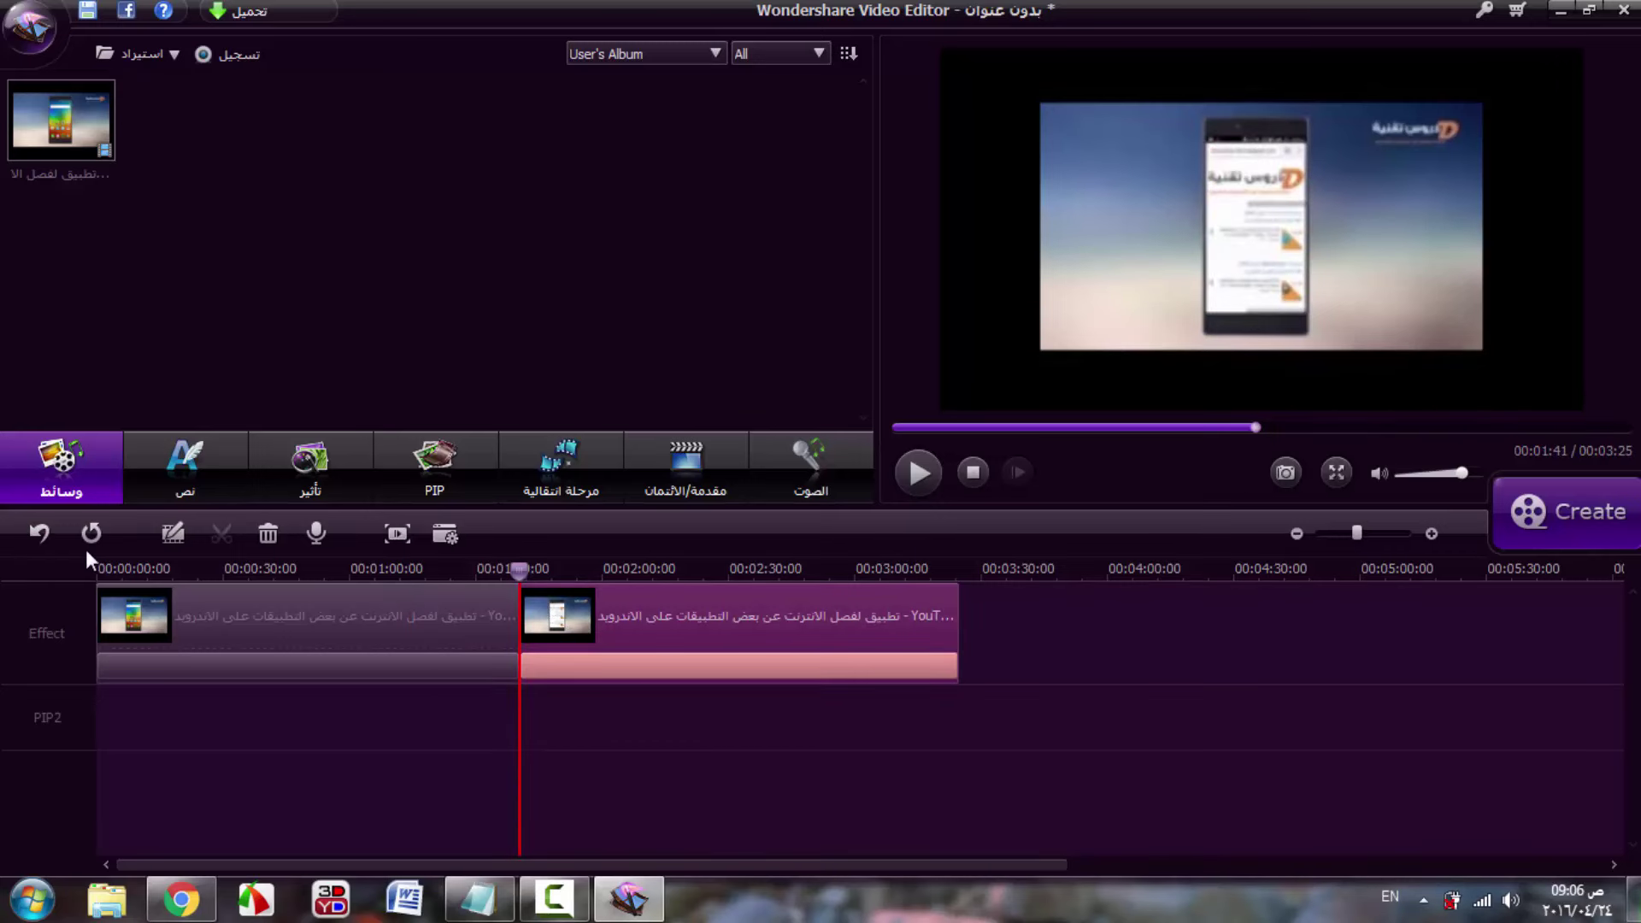
pyautogui.click(327, 605)
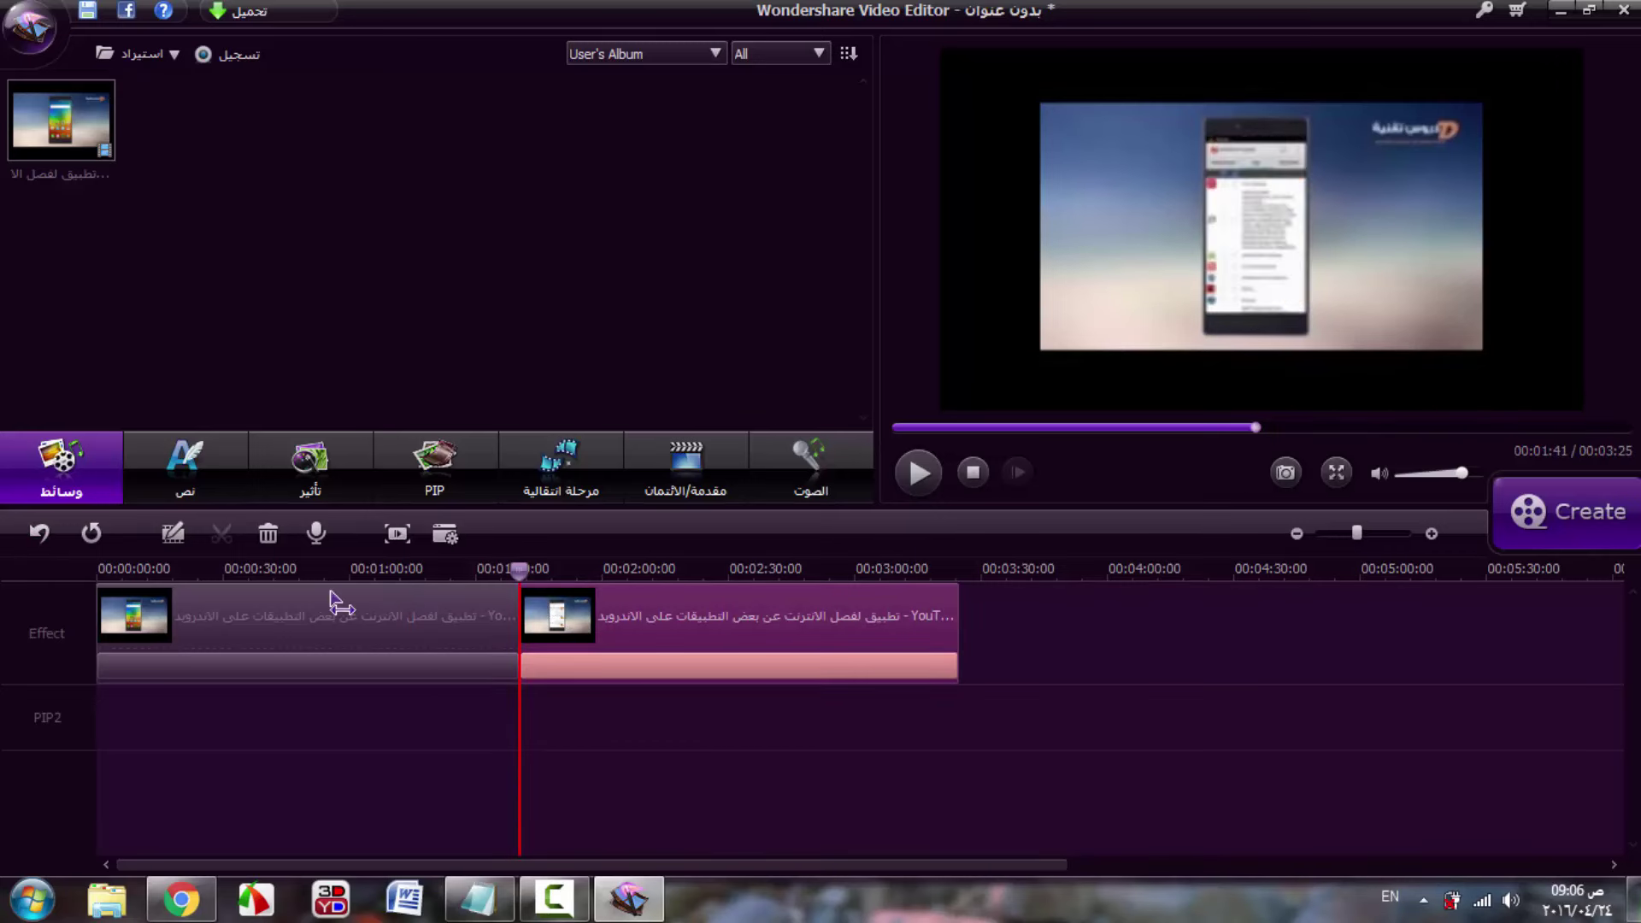
pyautogui.click(38, 533)
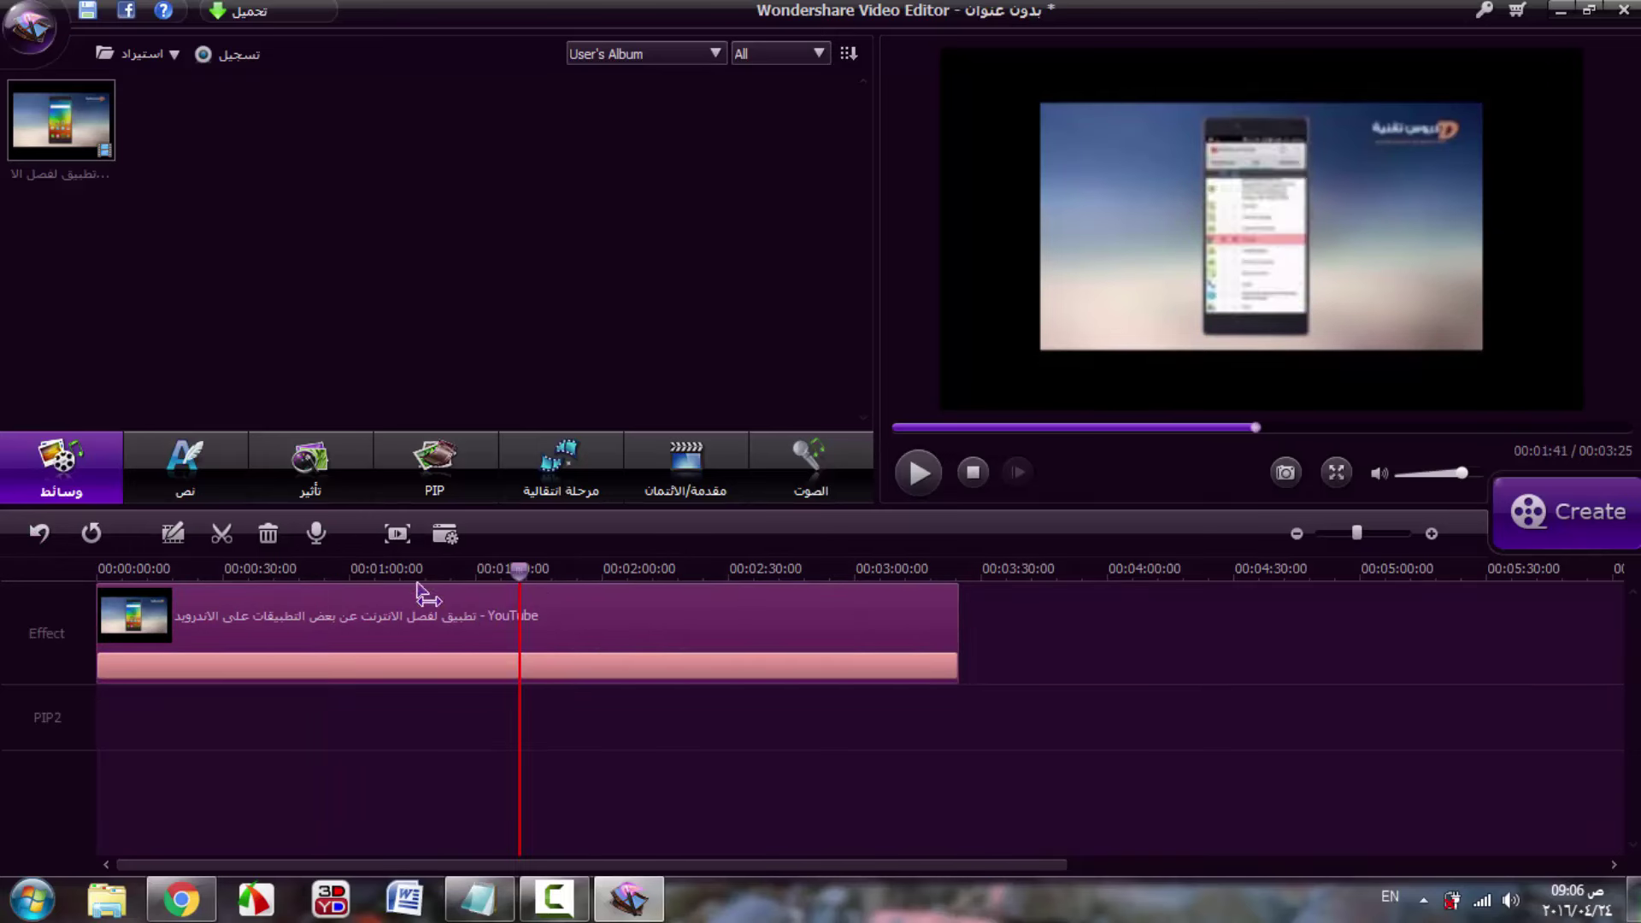
# - Split the timeline clip at about 00:02:23 and select the first of the two parts
pyautogui.click(94, 609)
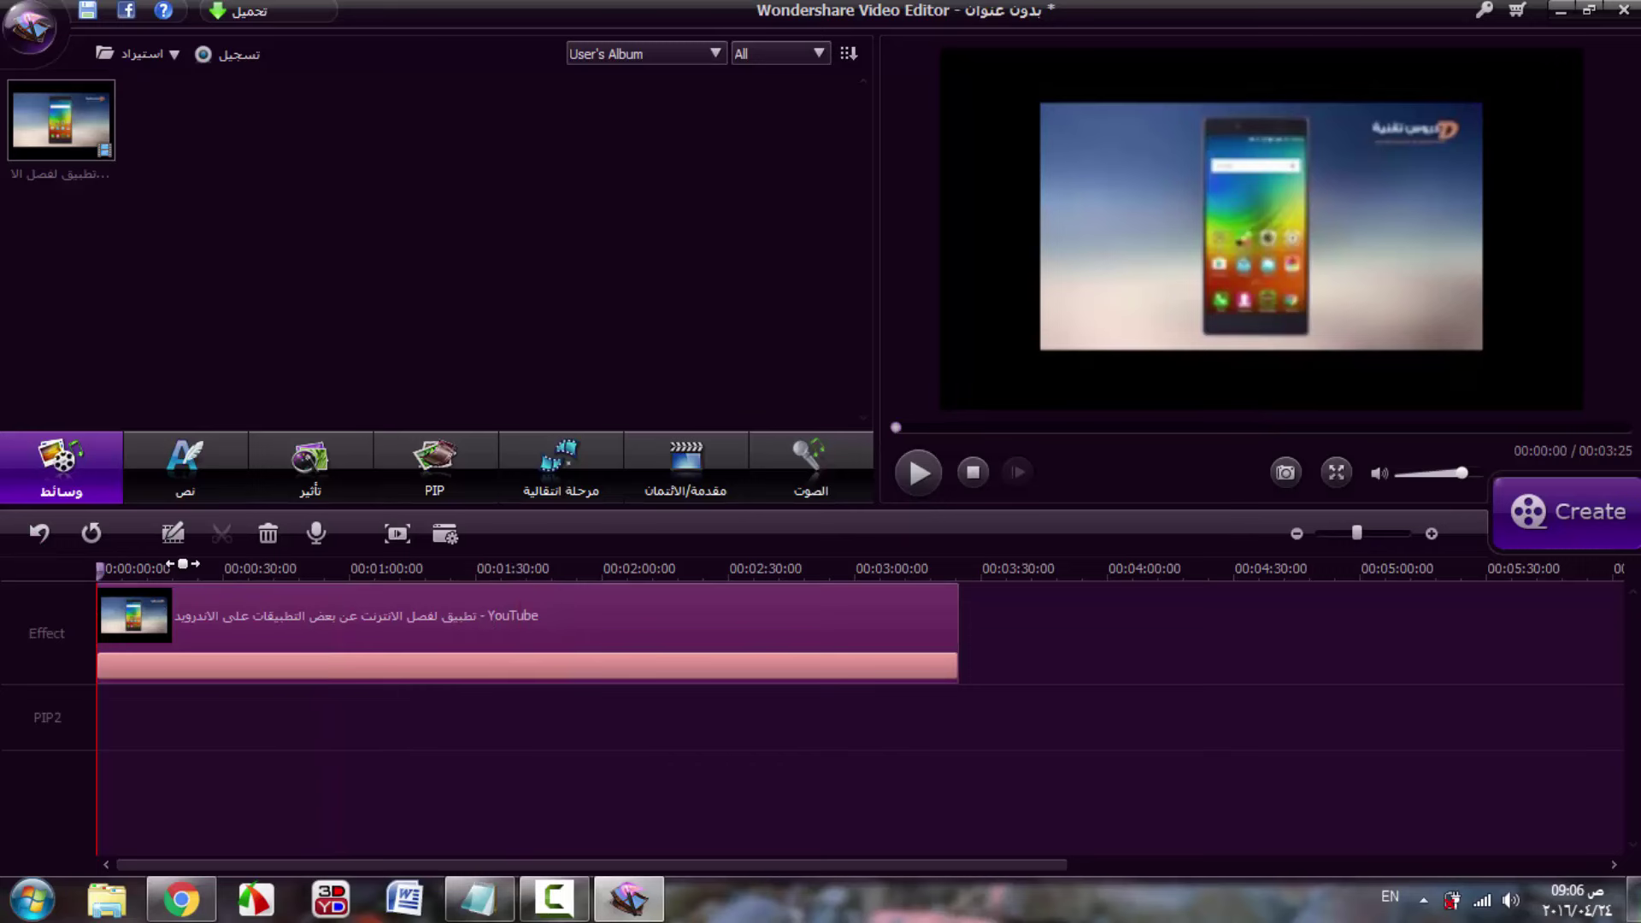
pyautogui.moveTo(97, 569); pyautogui.dragTo(702, 578)
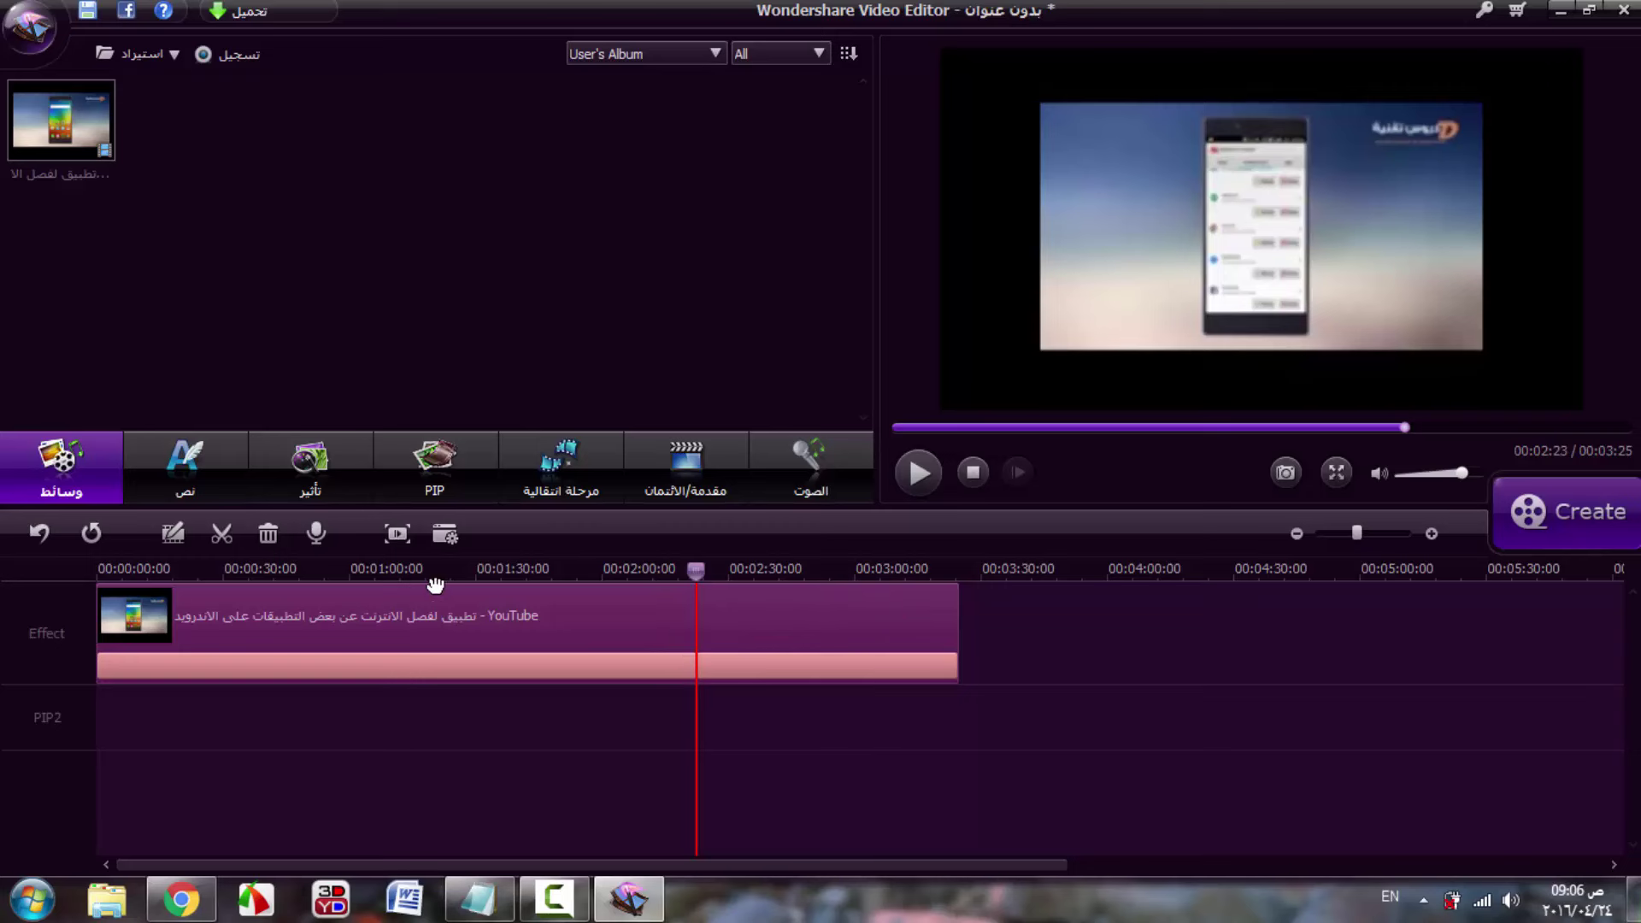
pyautogui.click(224, 527)
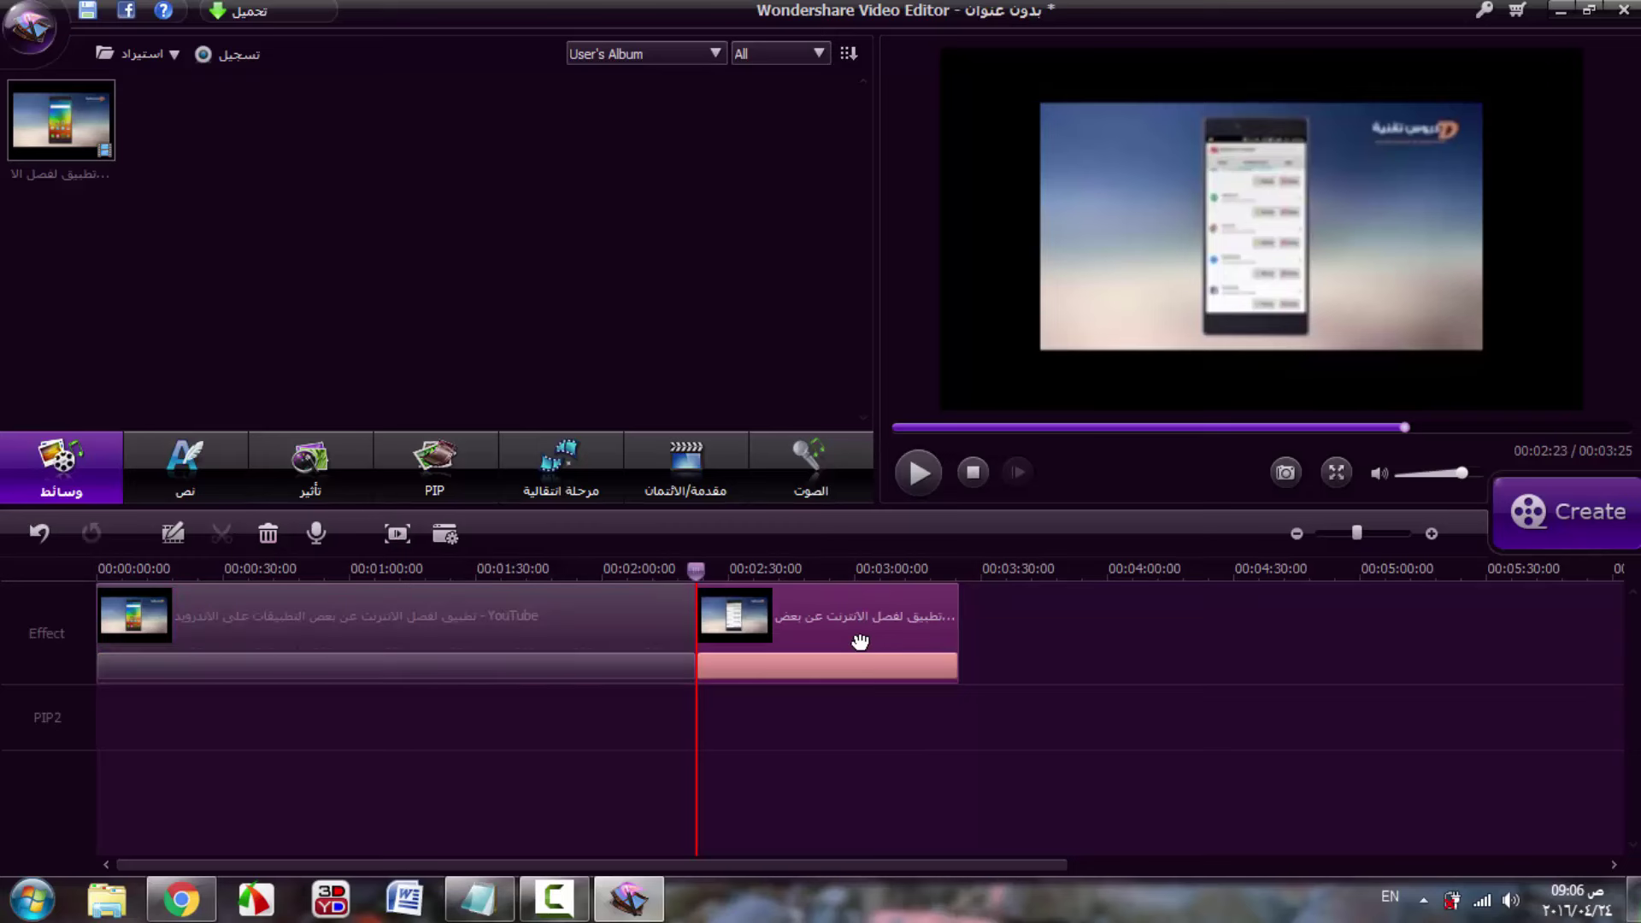
pyautogui.moveTo(834, 638)
pyautogui.mouseDown()
pyautogui.moveTo(960, 641)
pyautogui.moveTo(813, 633)
pyautogui.mouseUp()
pyautogui.click(589, 624)
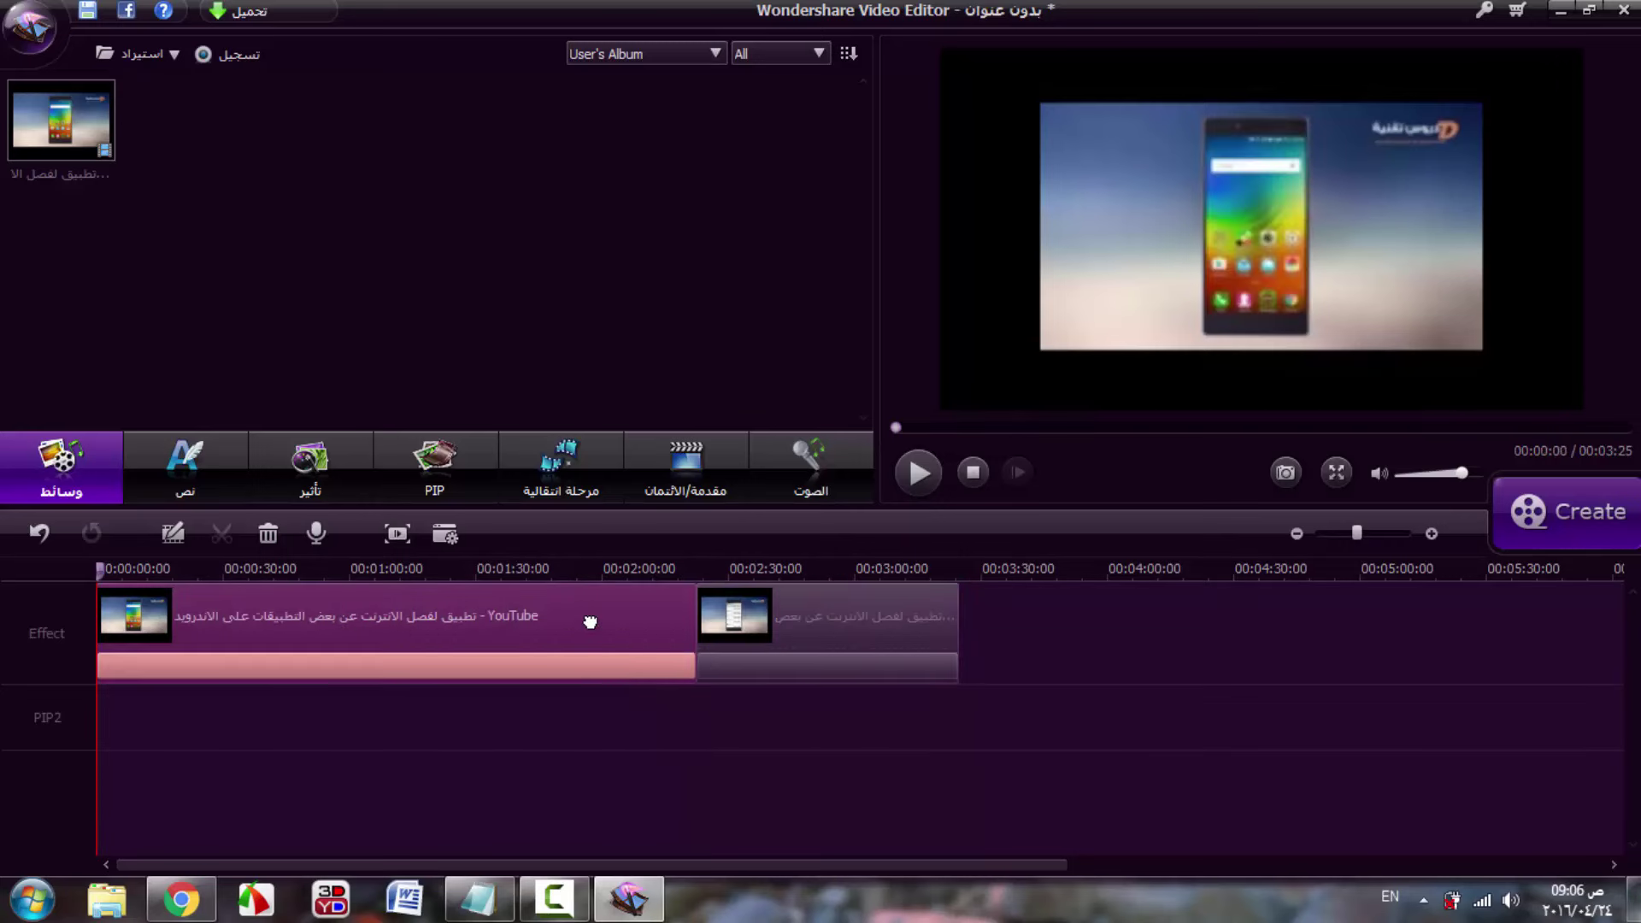
# - Delete the second part of the clip split at 00:02:23
pyautogui.click(904, 652)
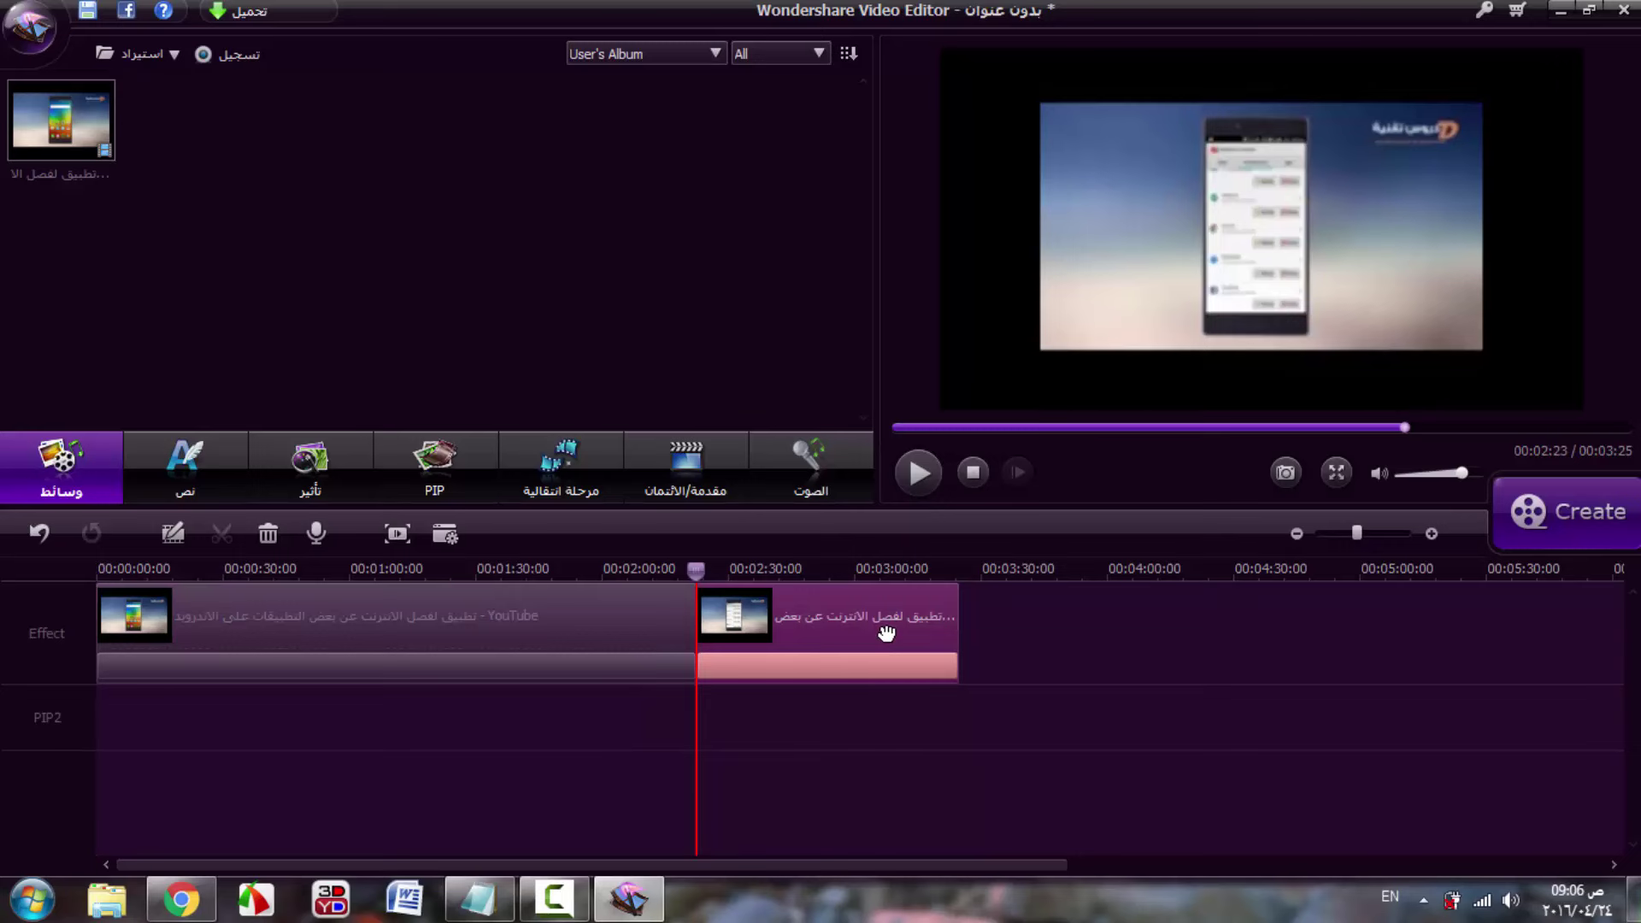
pyautogui.rightClick(863, 613)
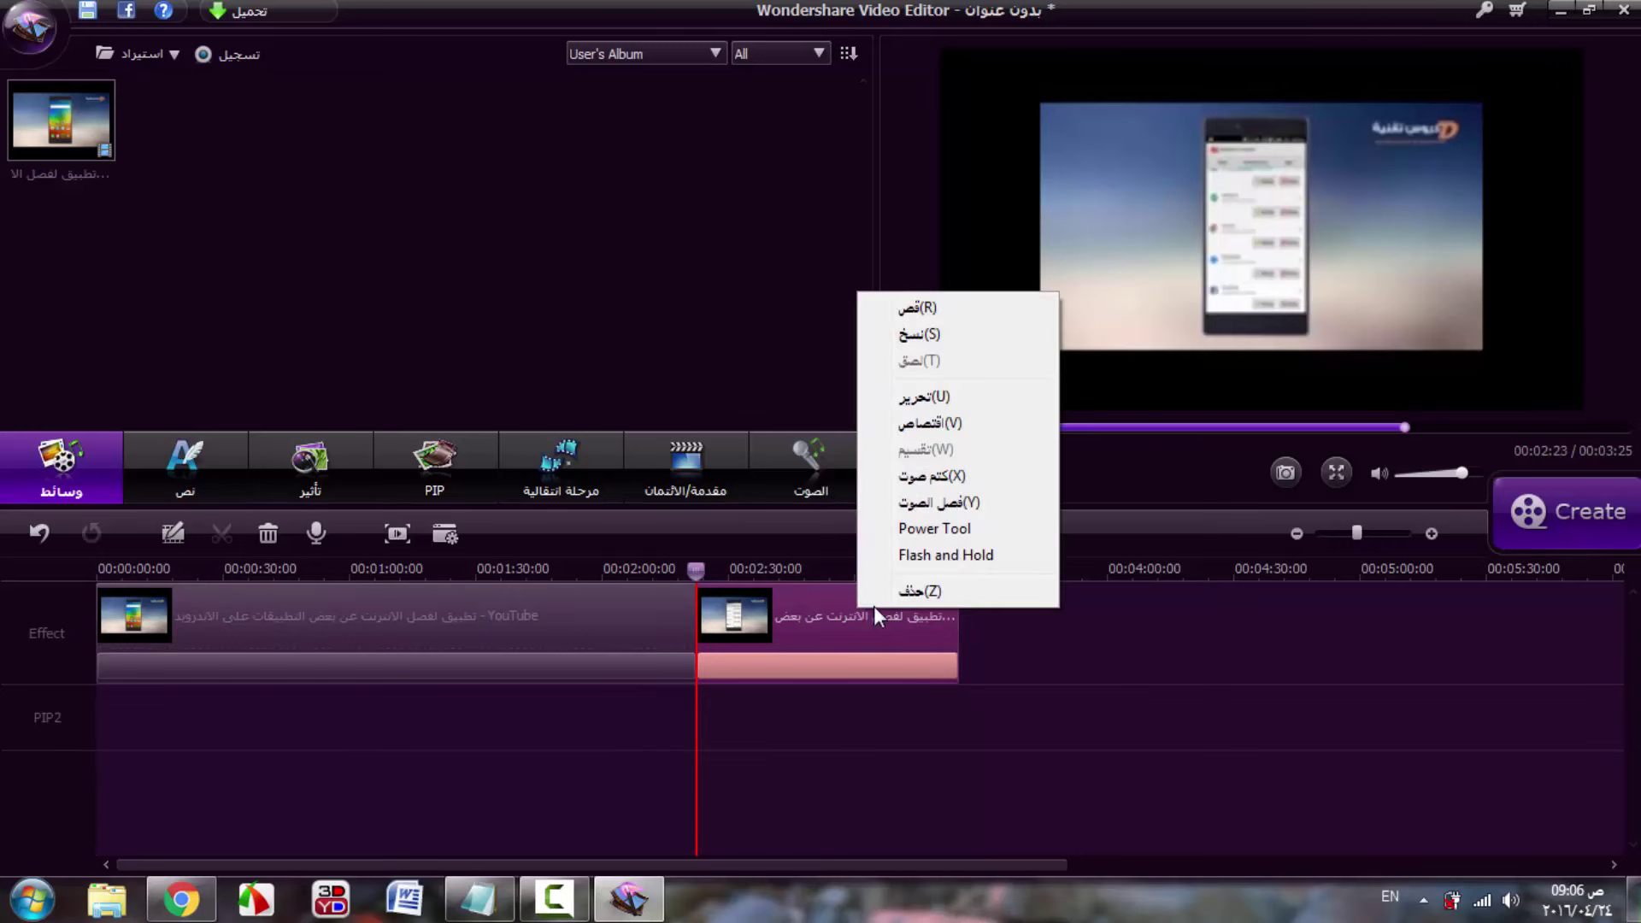
pyautogui.click(950, 638)
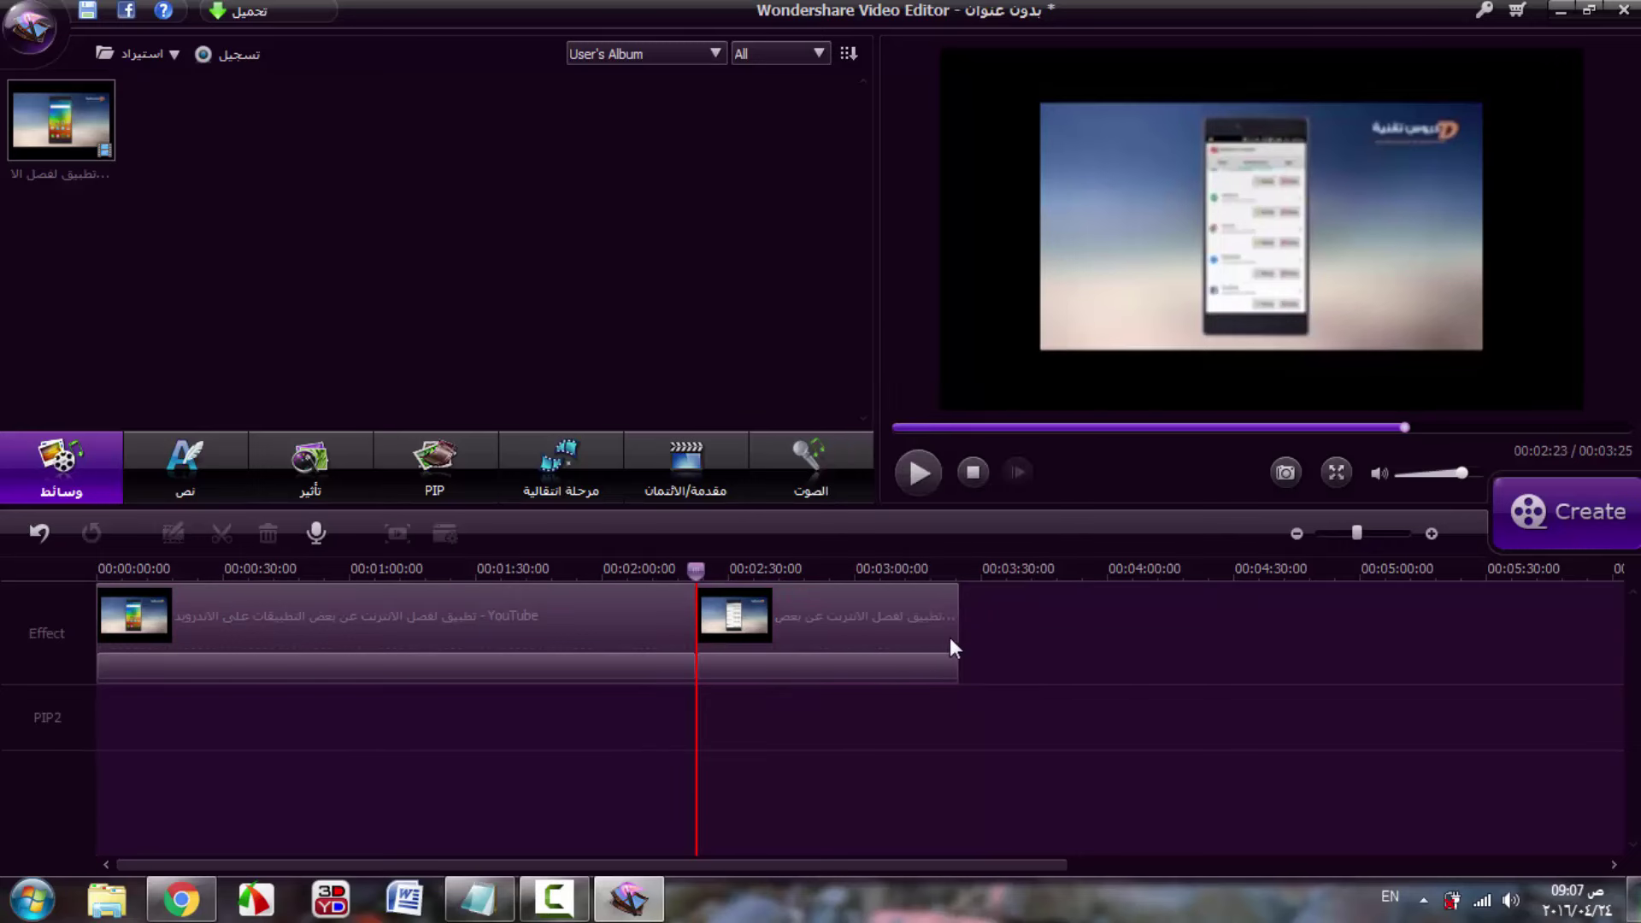
pyautogui.click(908, 642)
pyautogui.press('Delete')
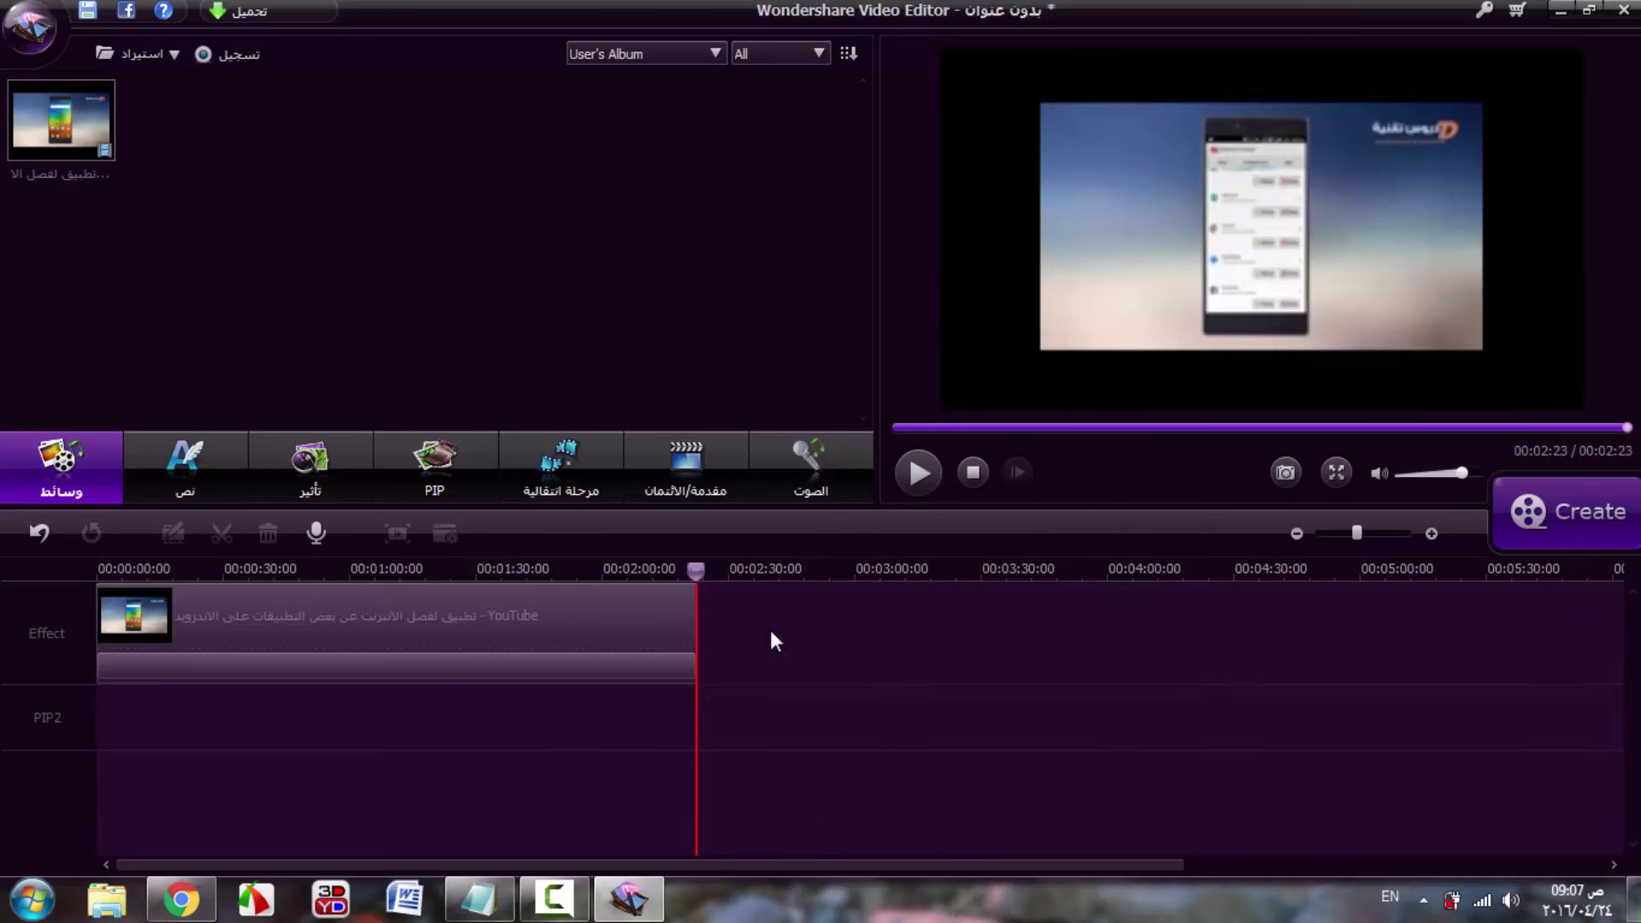
# - Undo the deletion and the split of the timeline clip, and return the playhead to the start
pyautogui.click(41, 532)
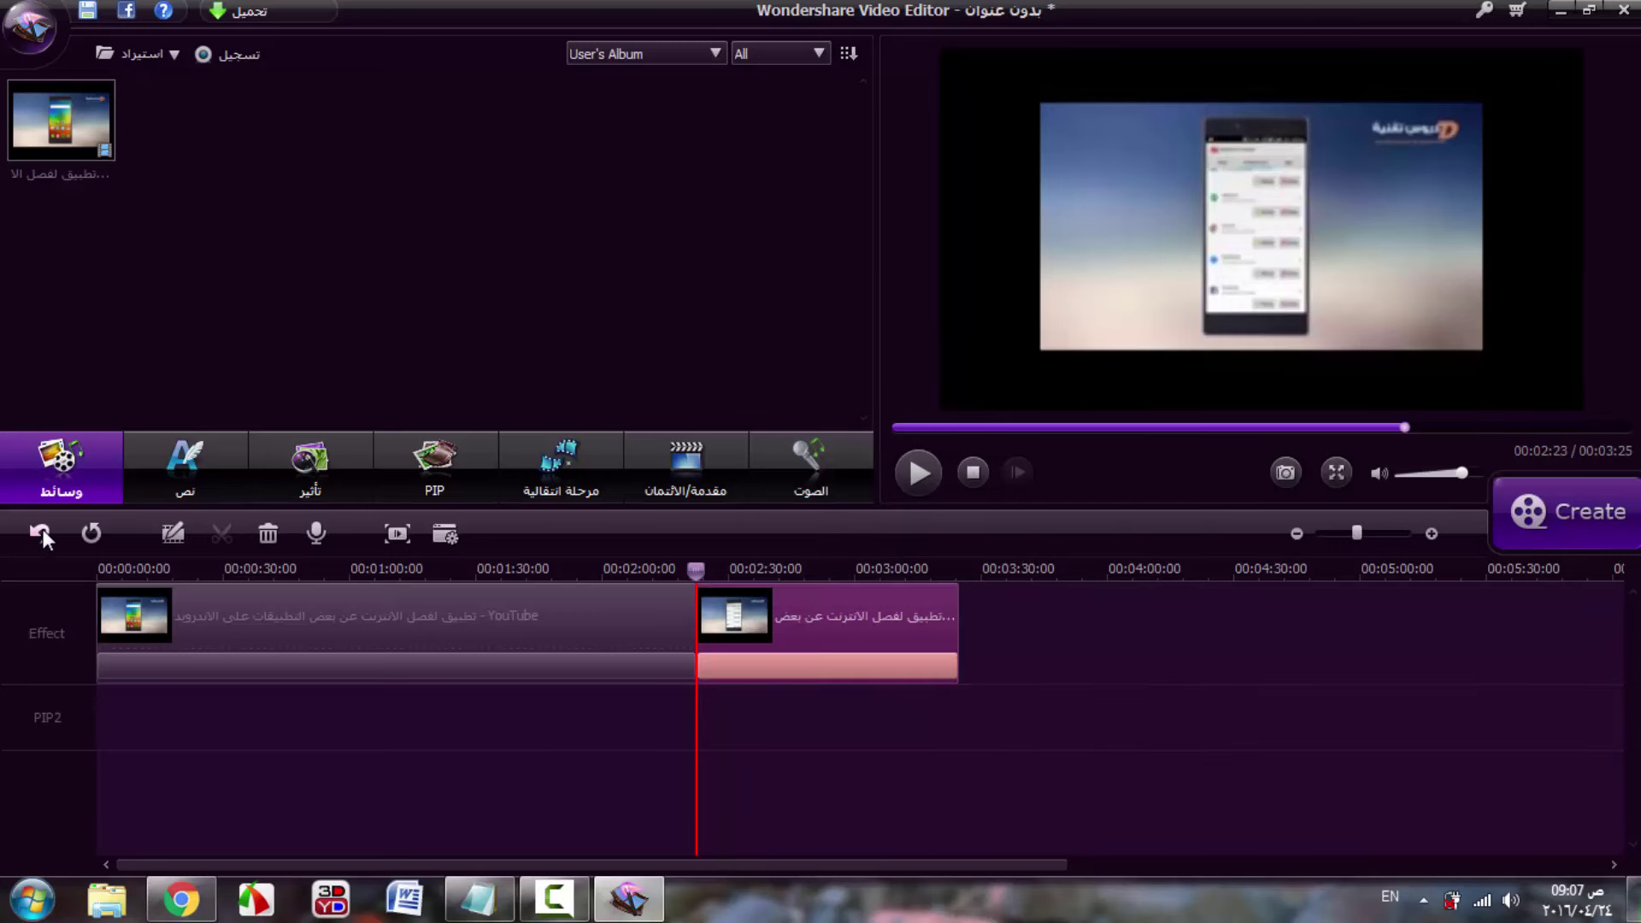
pyautogui.click(41, 532)
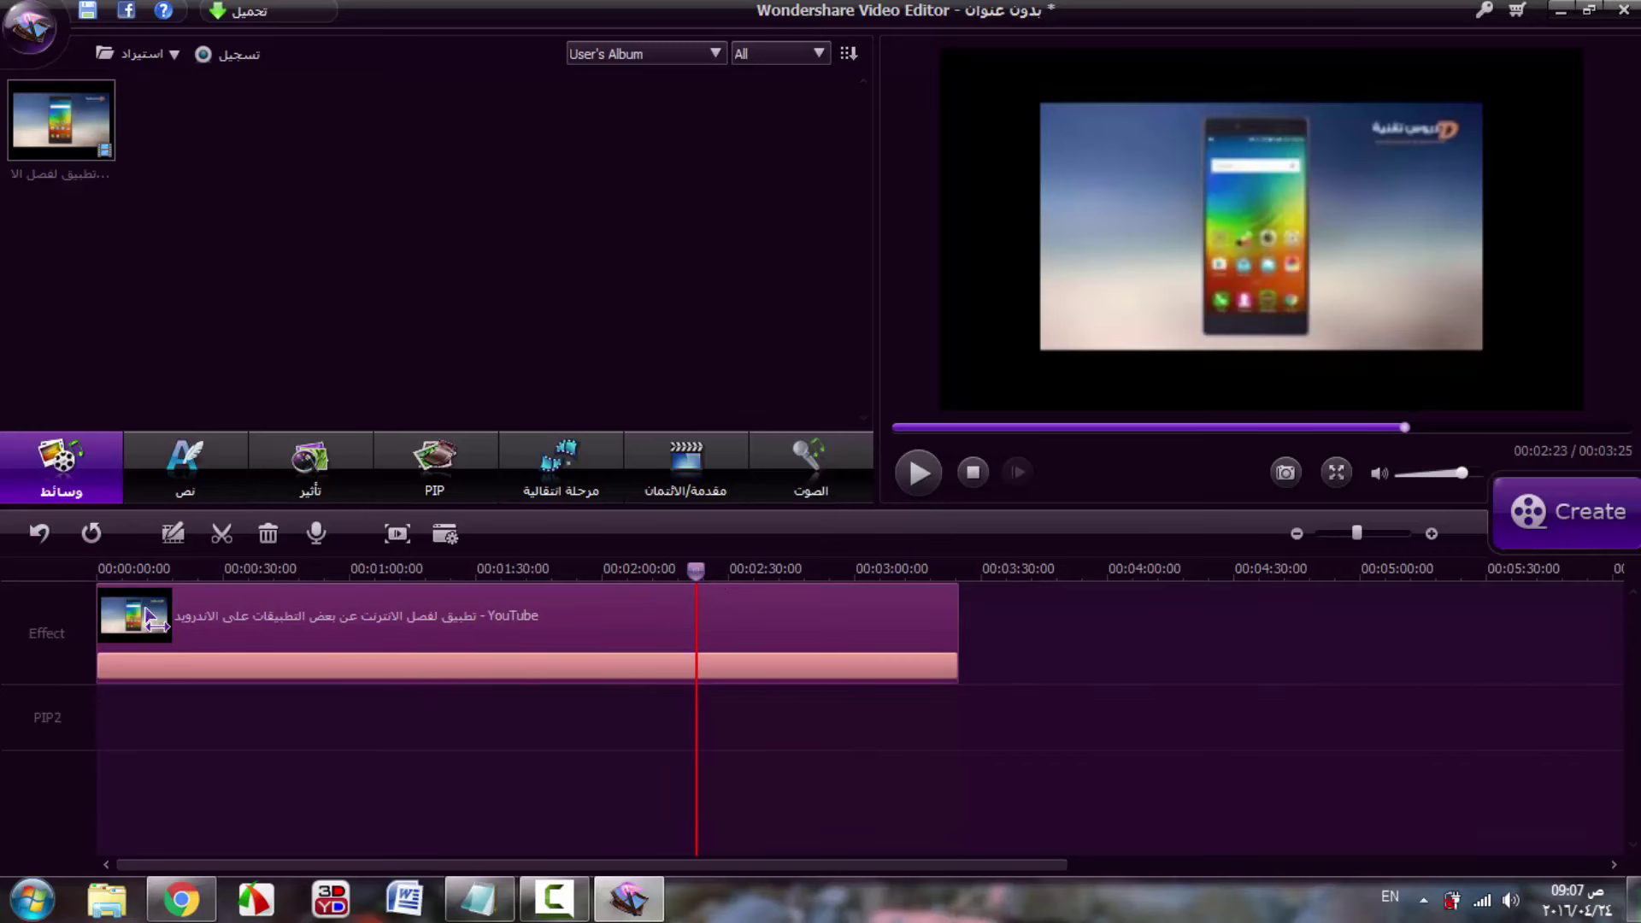
pyautogui.click(94, 617)
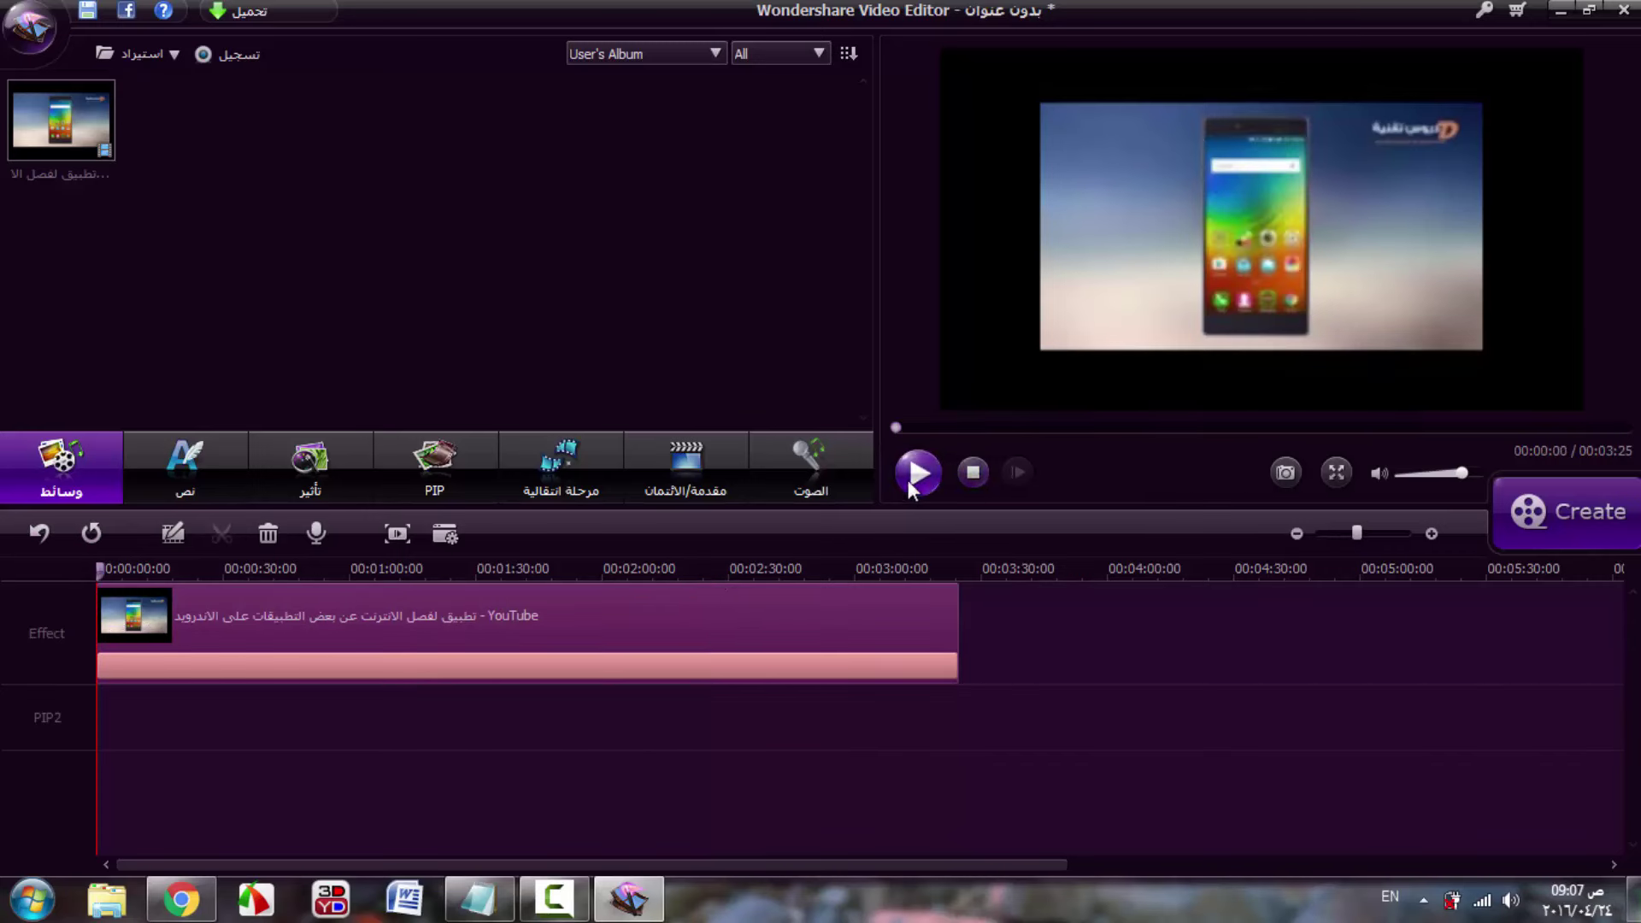
# - Play the first seconds of the whole clip, pause it and move the playhead back to 00:00:00
pyautogui.click(914, 479)
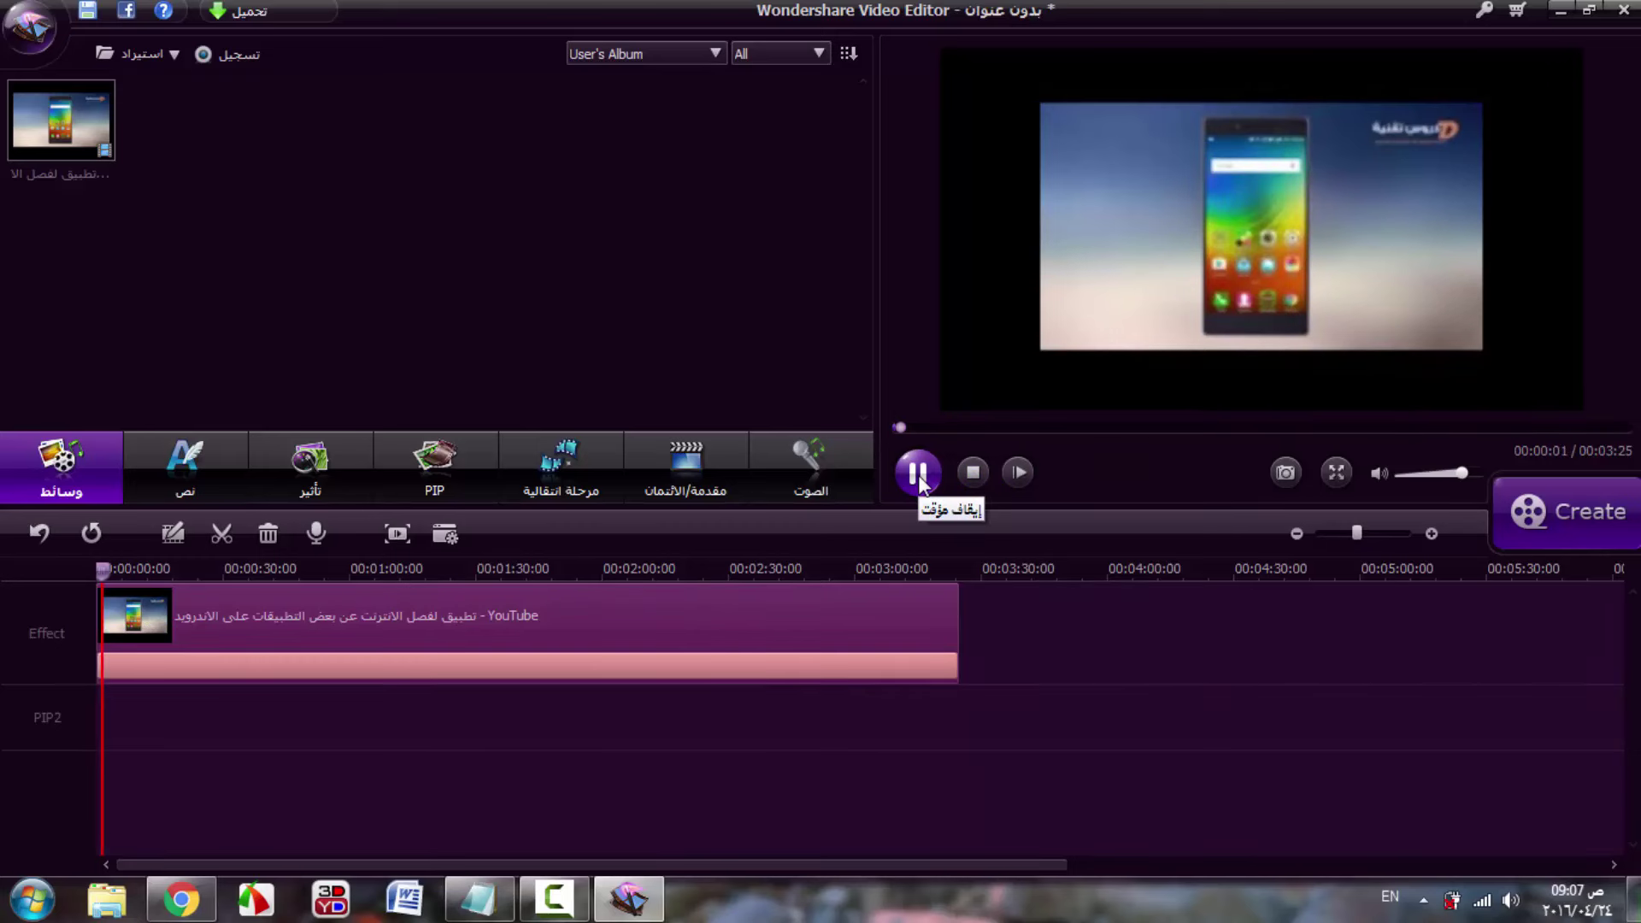
pyautogui.click(918, 475)
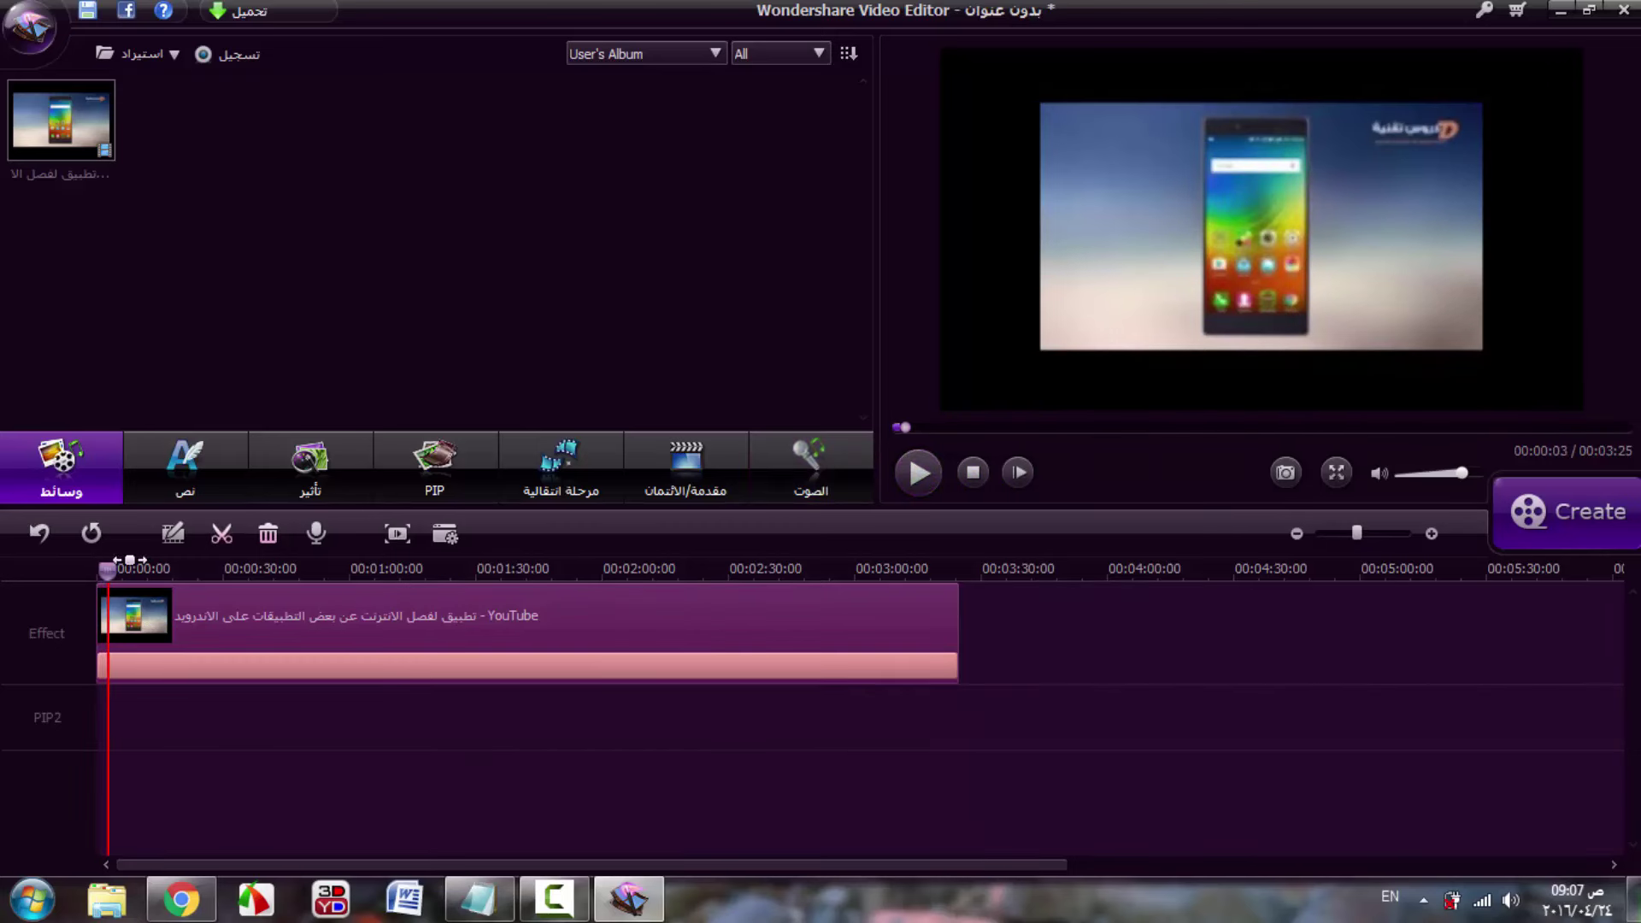
pyautogui.moveTo(130, 560); pyautogui.dragTo(75, 592)
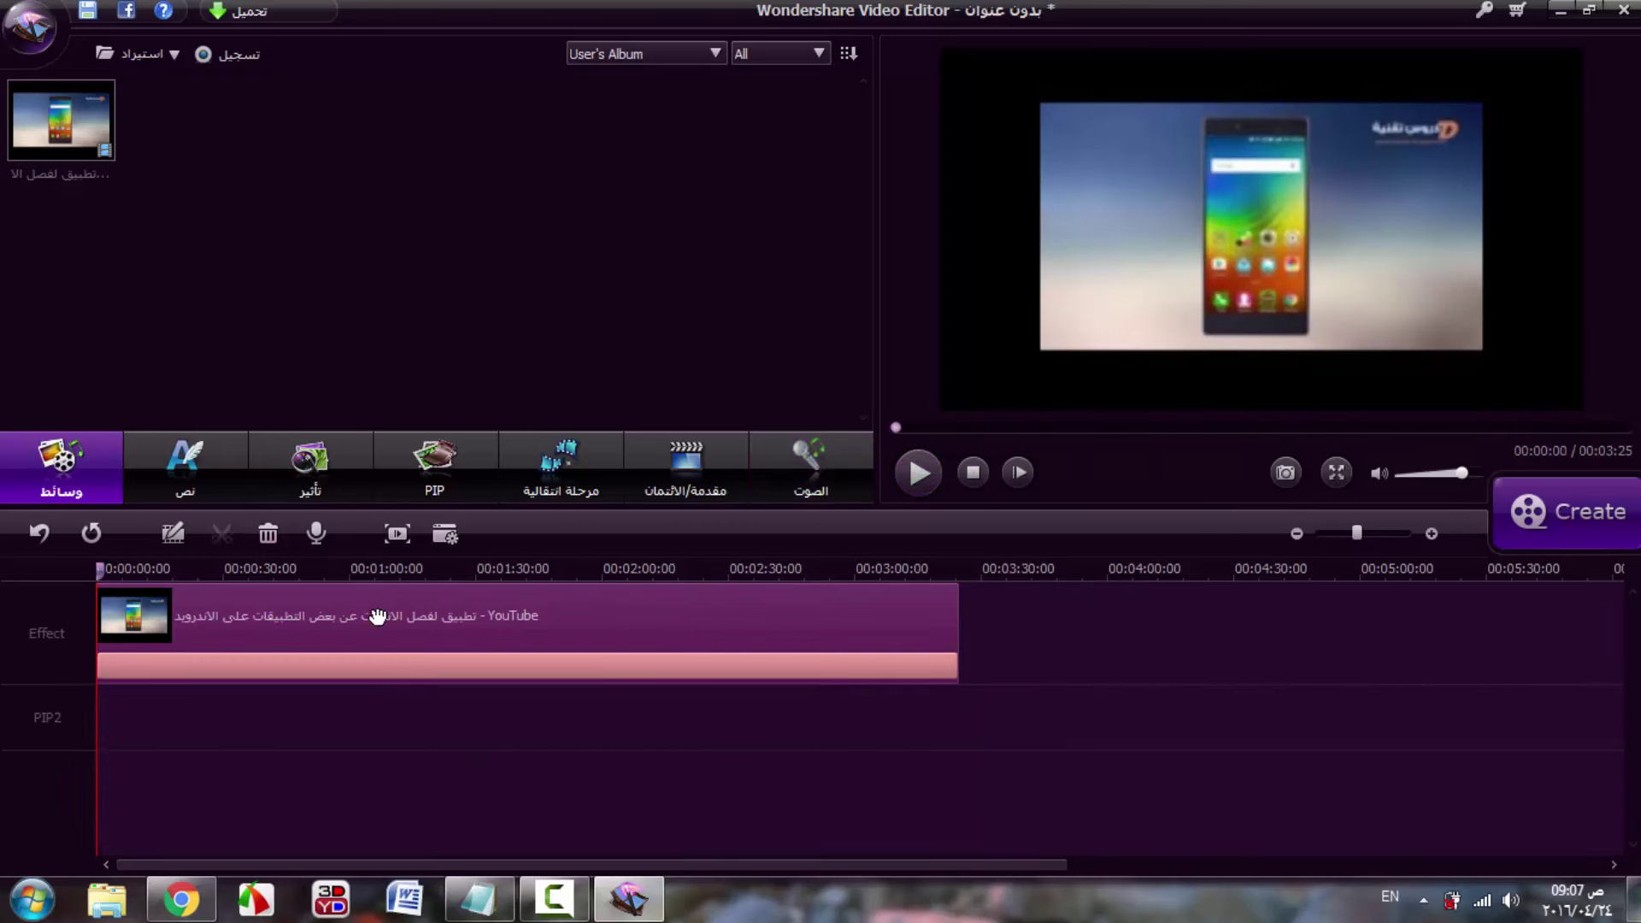
# - Detach the audio from the video clip on the timeline and select the audio and video in turn
pyautogui.rightClick(491, 615)
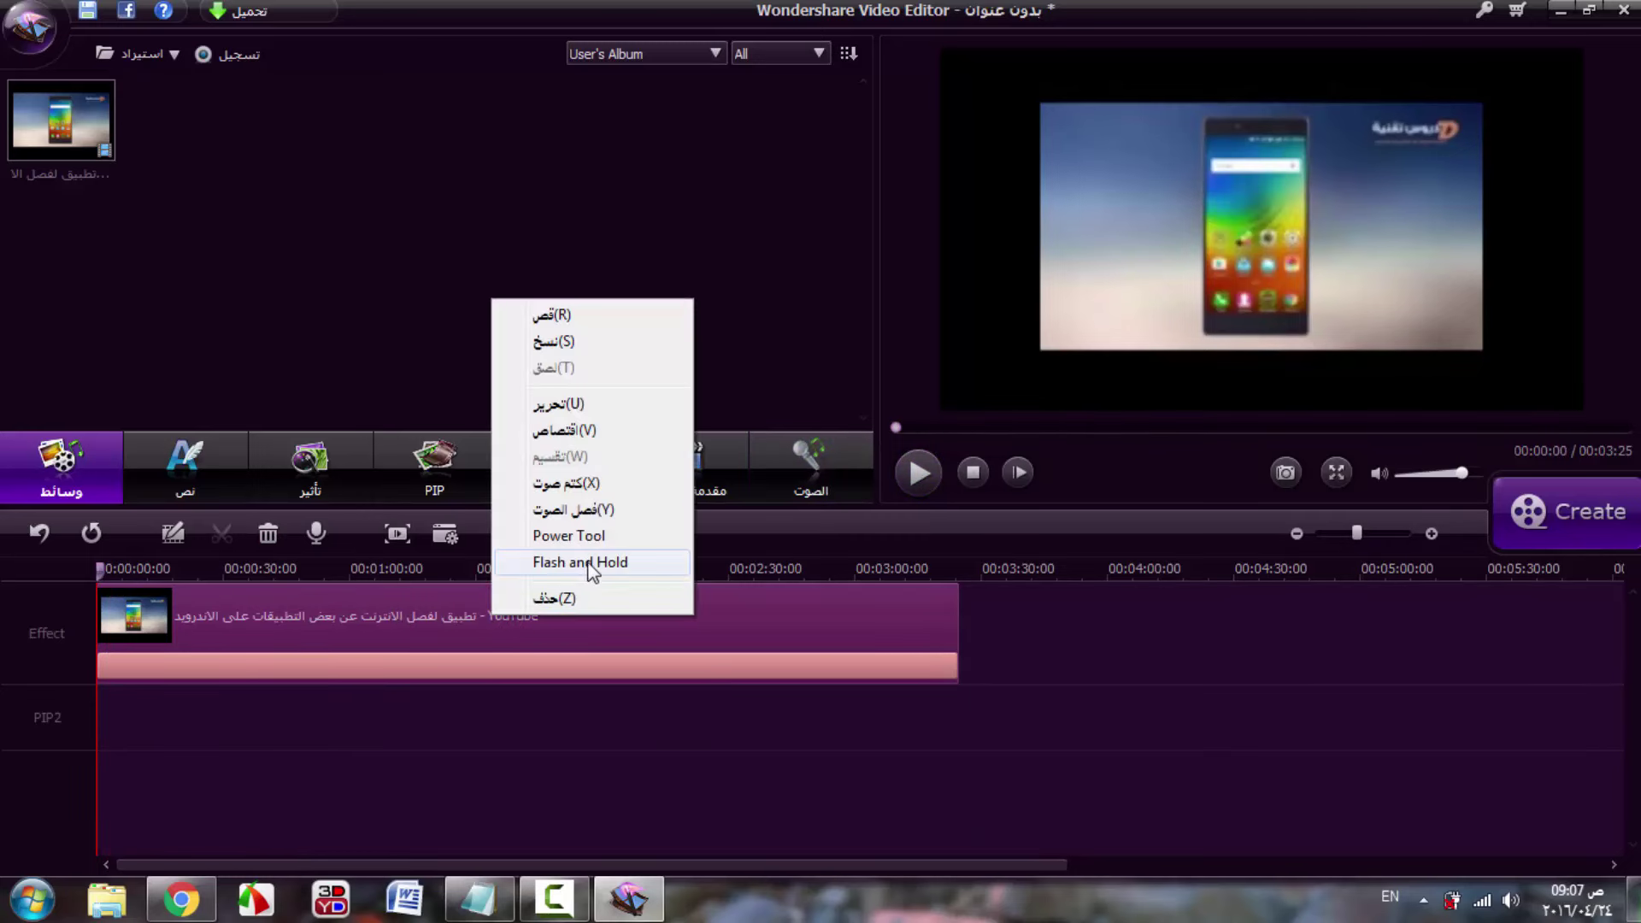
pyautogui.click(590, 511)
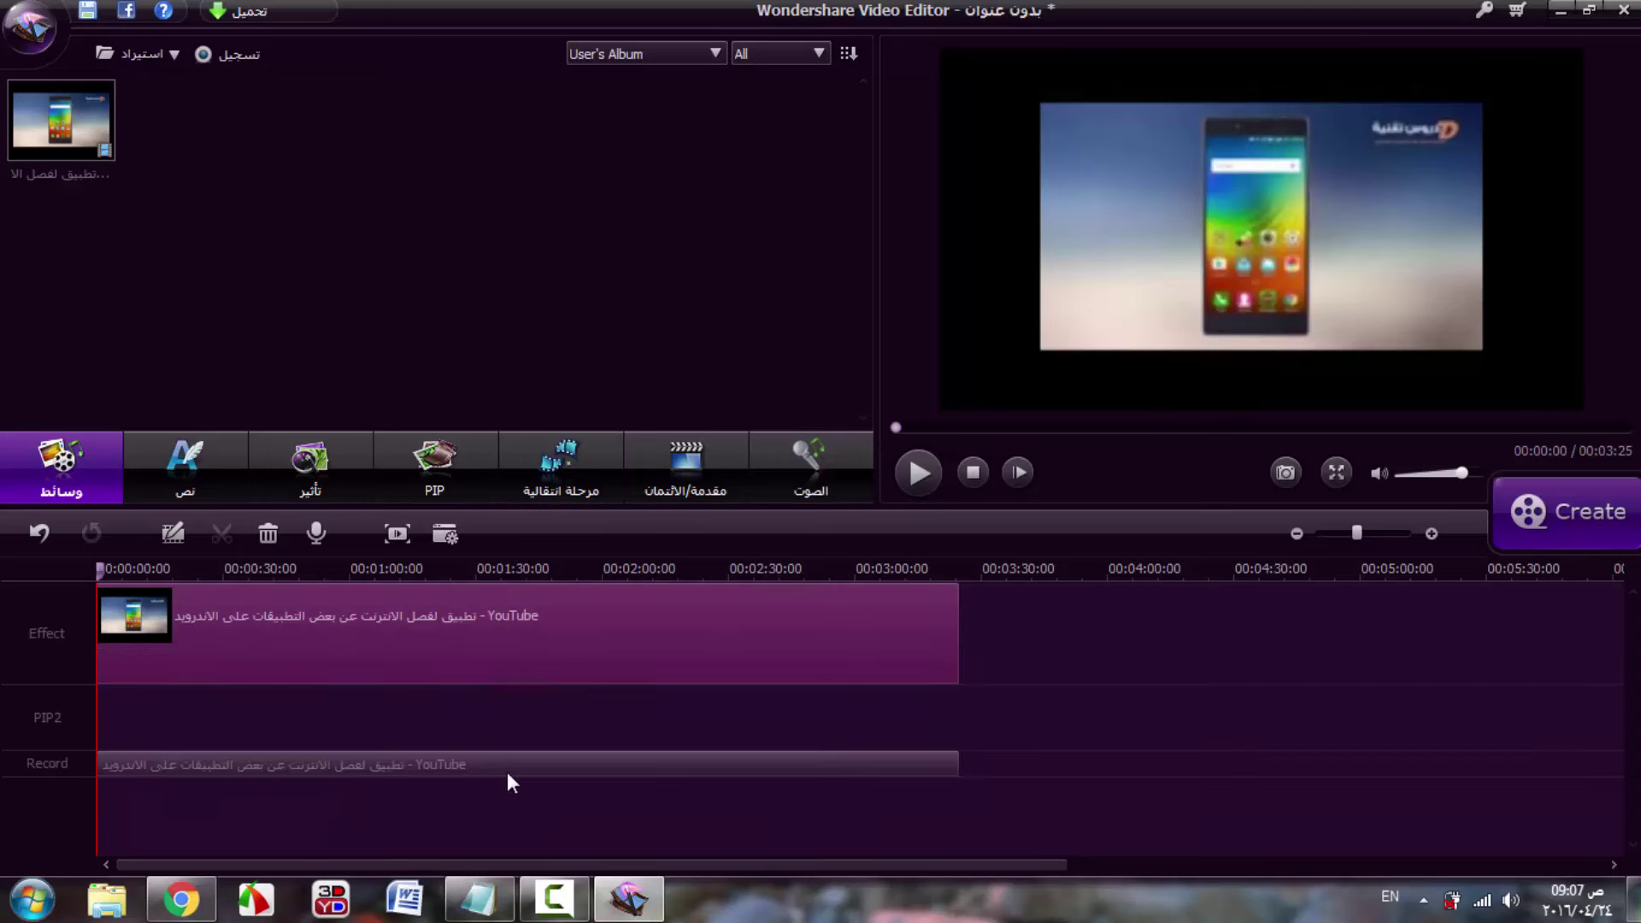
pyautogui.moveTo(508, 774); pyautogui.dragTo(402, 748)
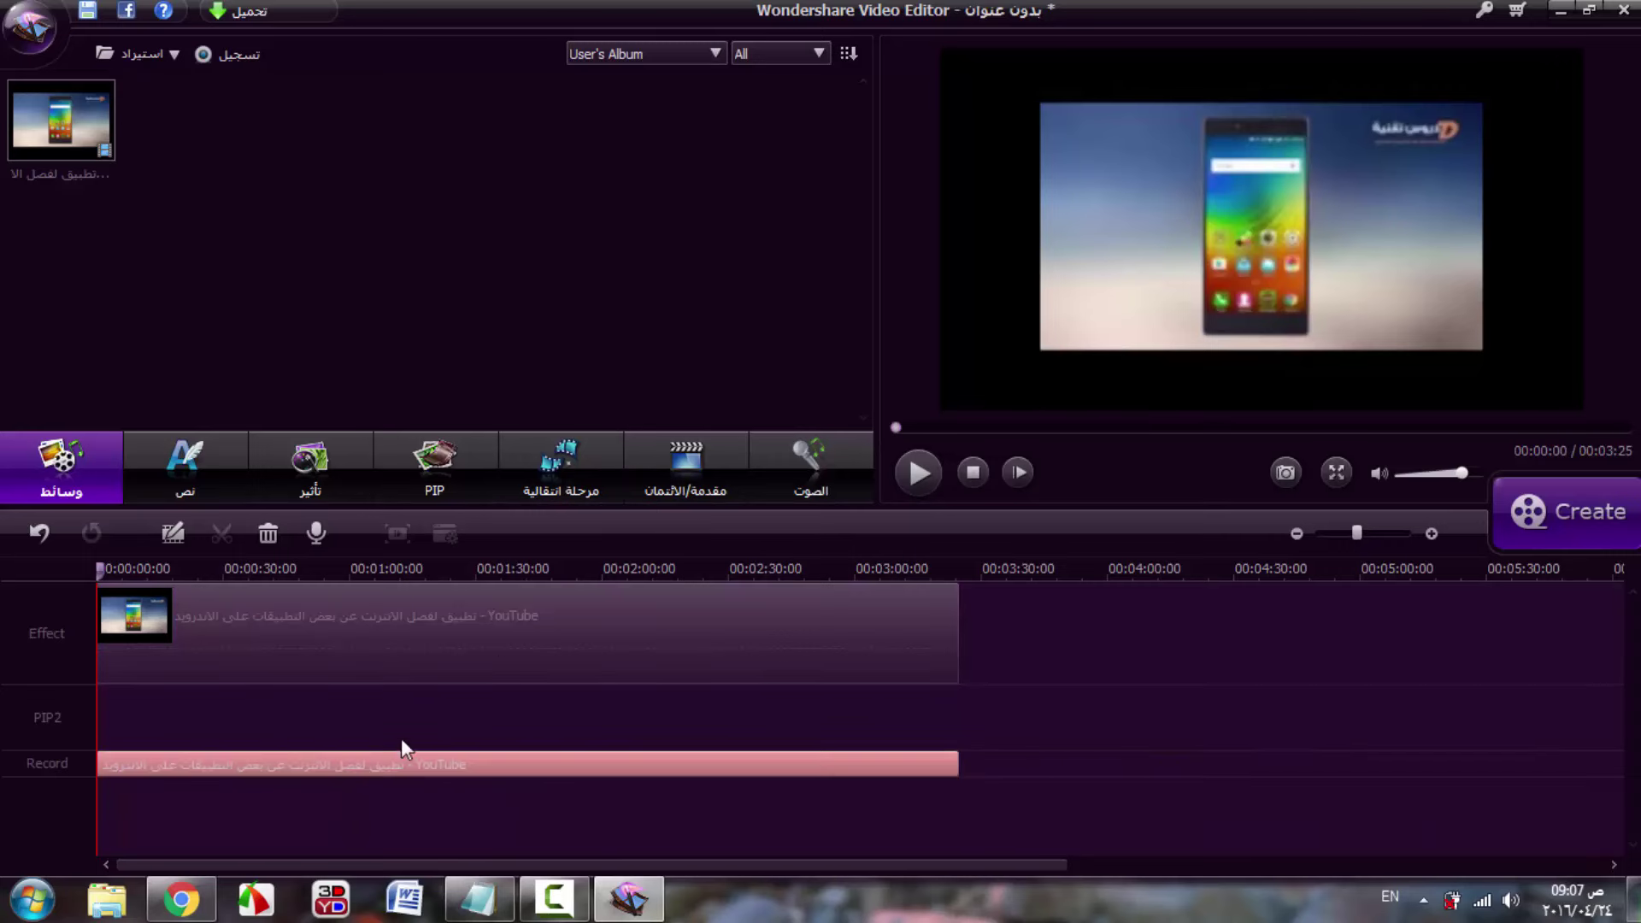
pyautogui.moveTo(511, 659)
pyautogui.mouseDown()
pyautogui.moveTo(718, 659)
pyautogui.moveTo(495, 655)
pyautogui.mouseUp()
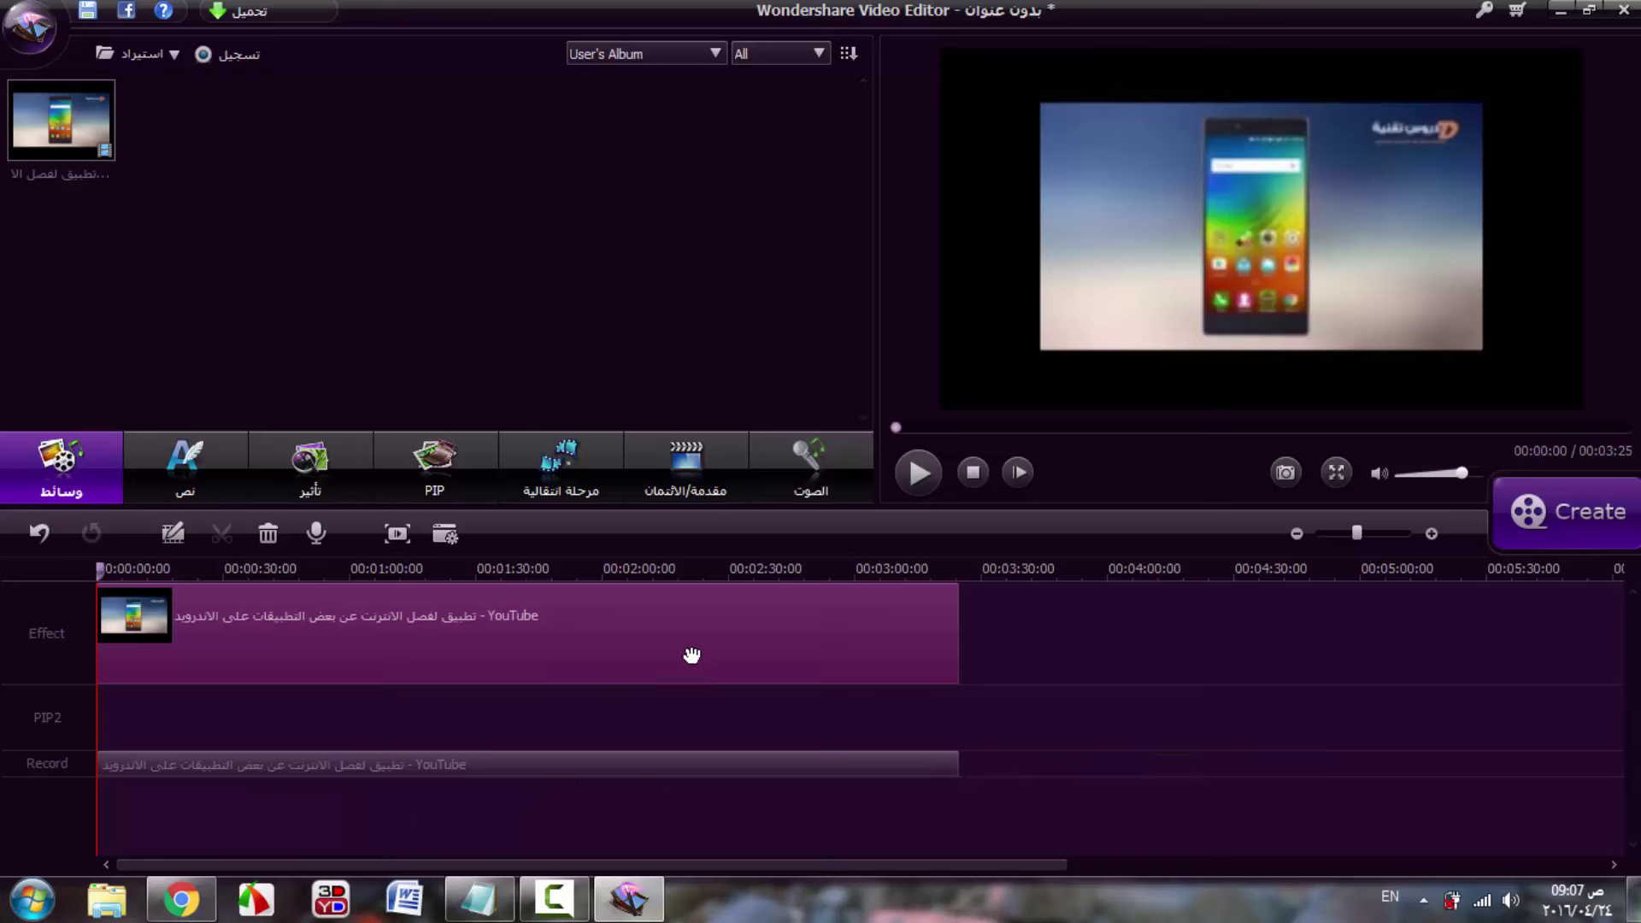
# - Delete the detached audio clip from the Record track
pyautogui.click(483, 765)
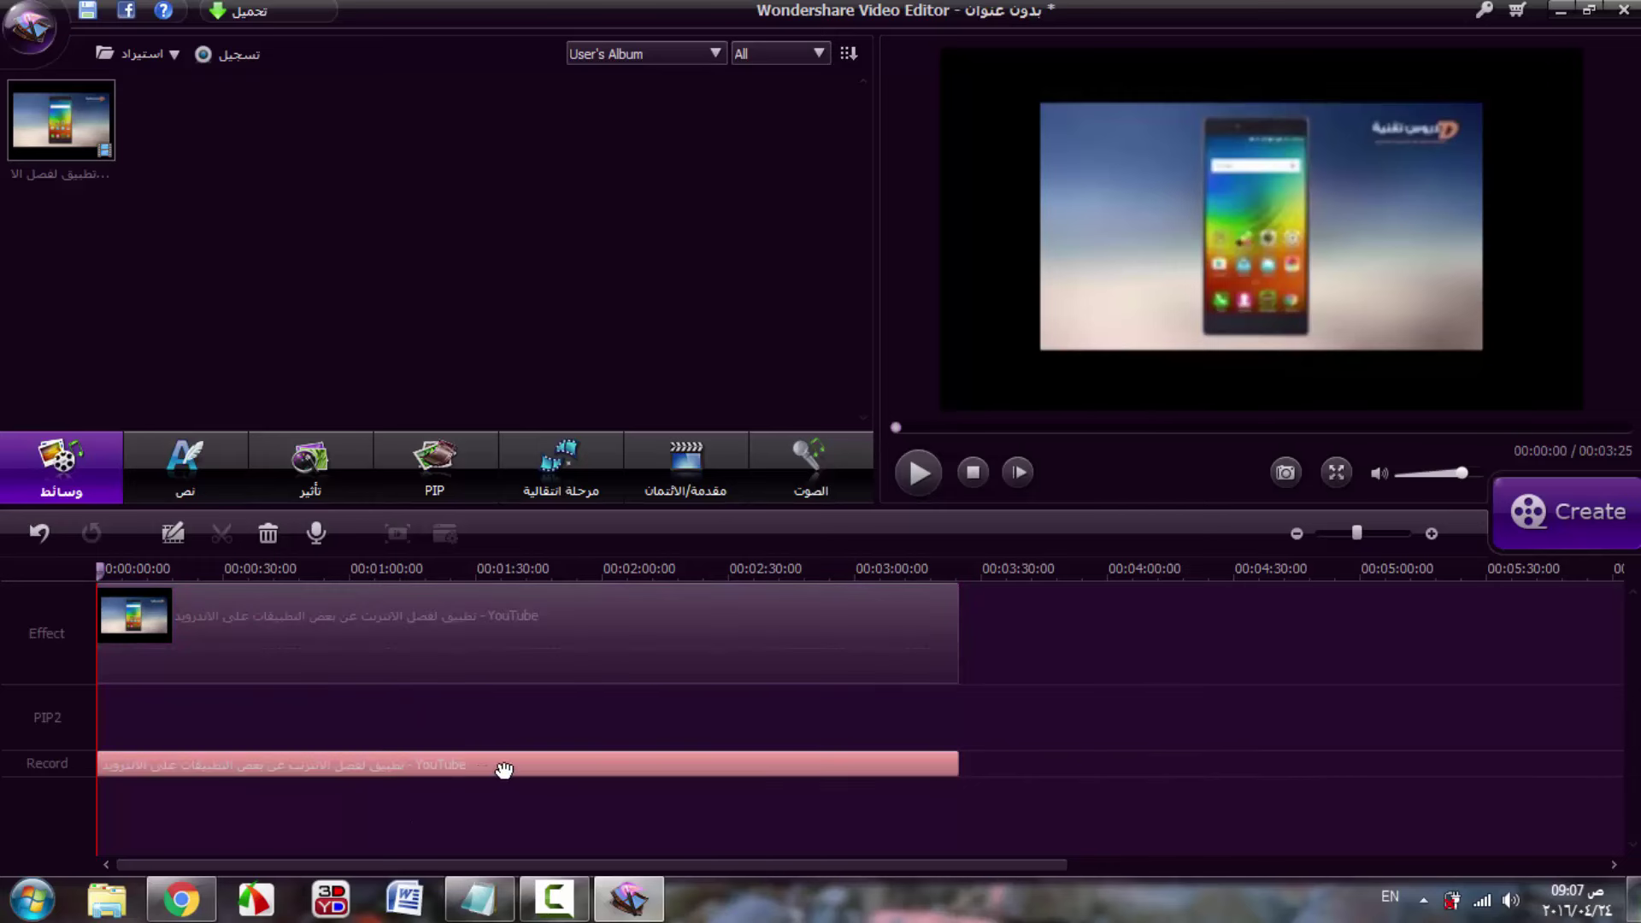
pyautogui.rightClick(500, 768)
pyautogui.click(720, 767)
pyautogui.press('Delete')
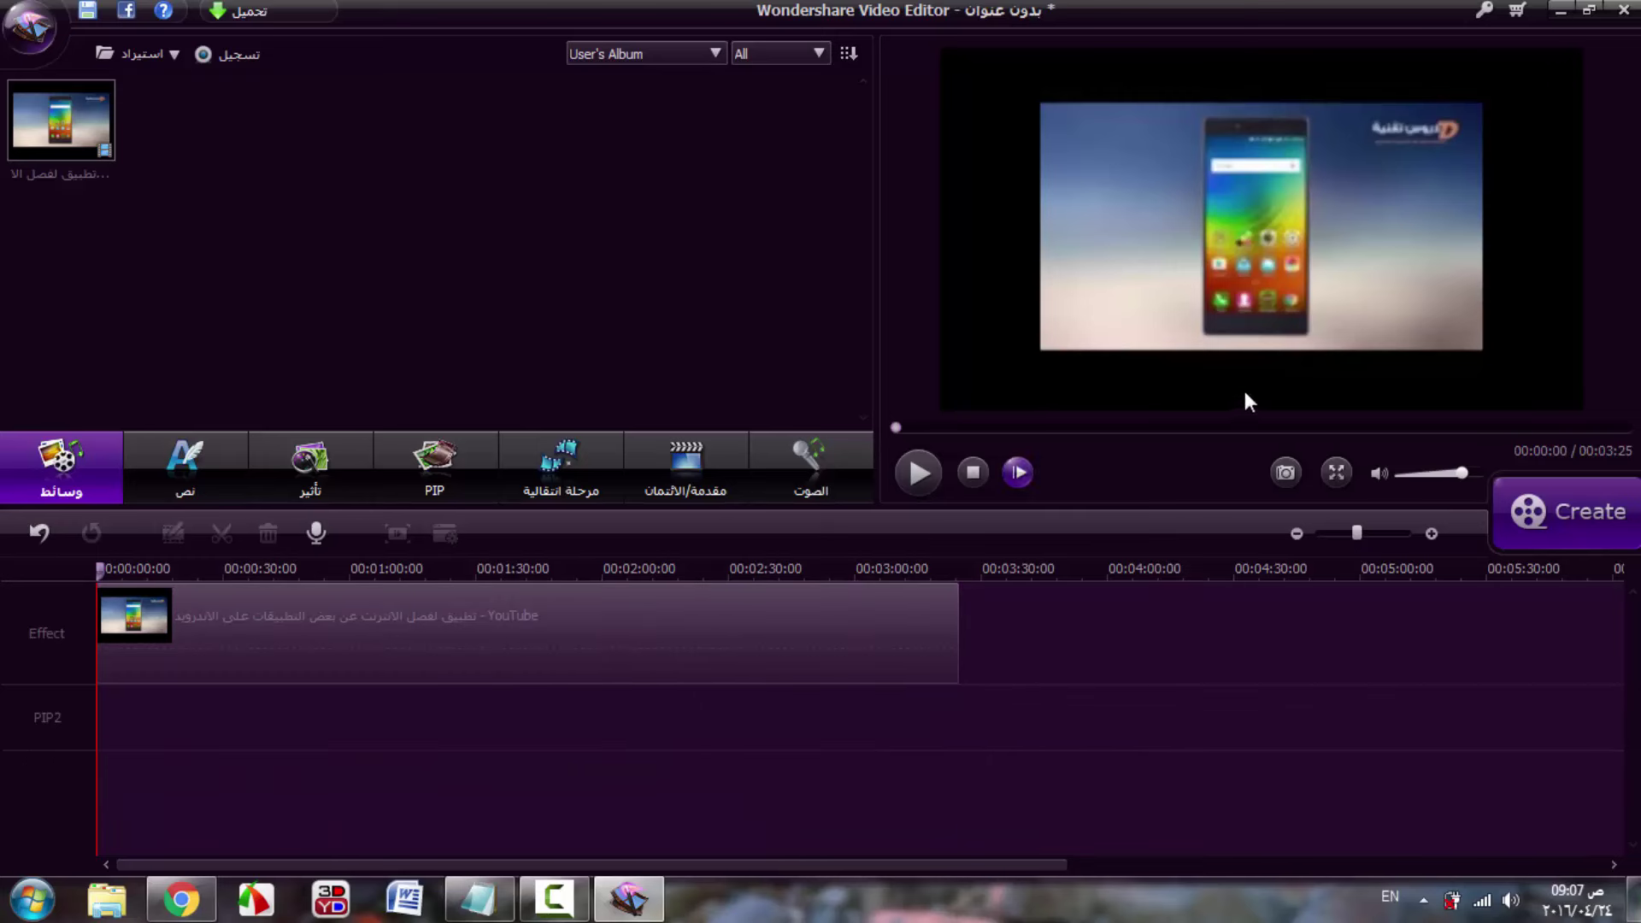
# - Preview the video without its sound from the start and from about 00:00:47, ending back at the start
pyautogui.click(917, 473)
pyautogui.click(1065, 429)
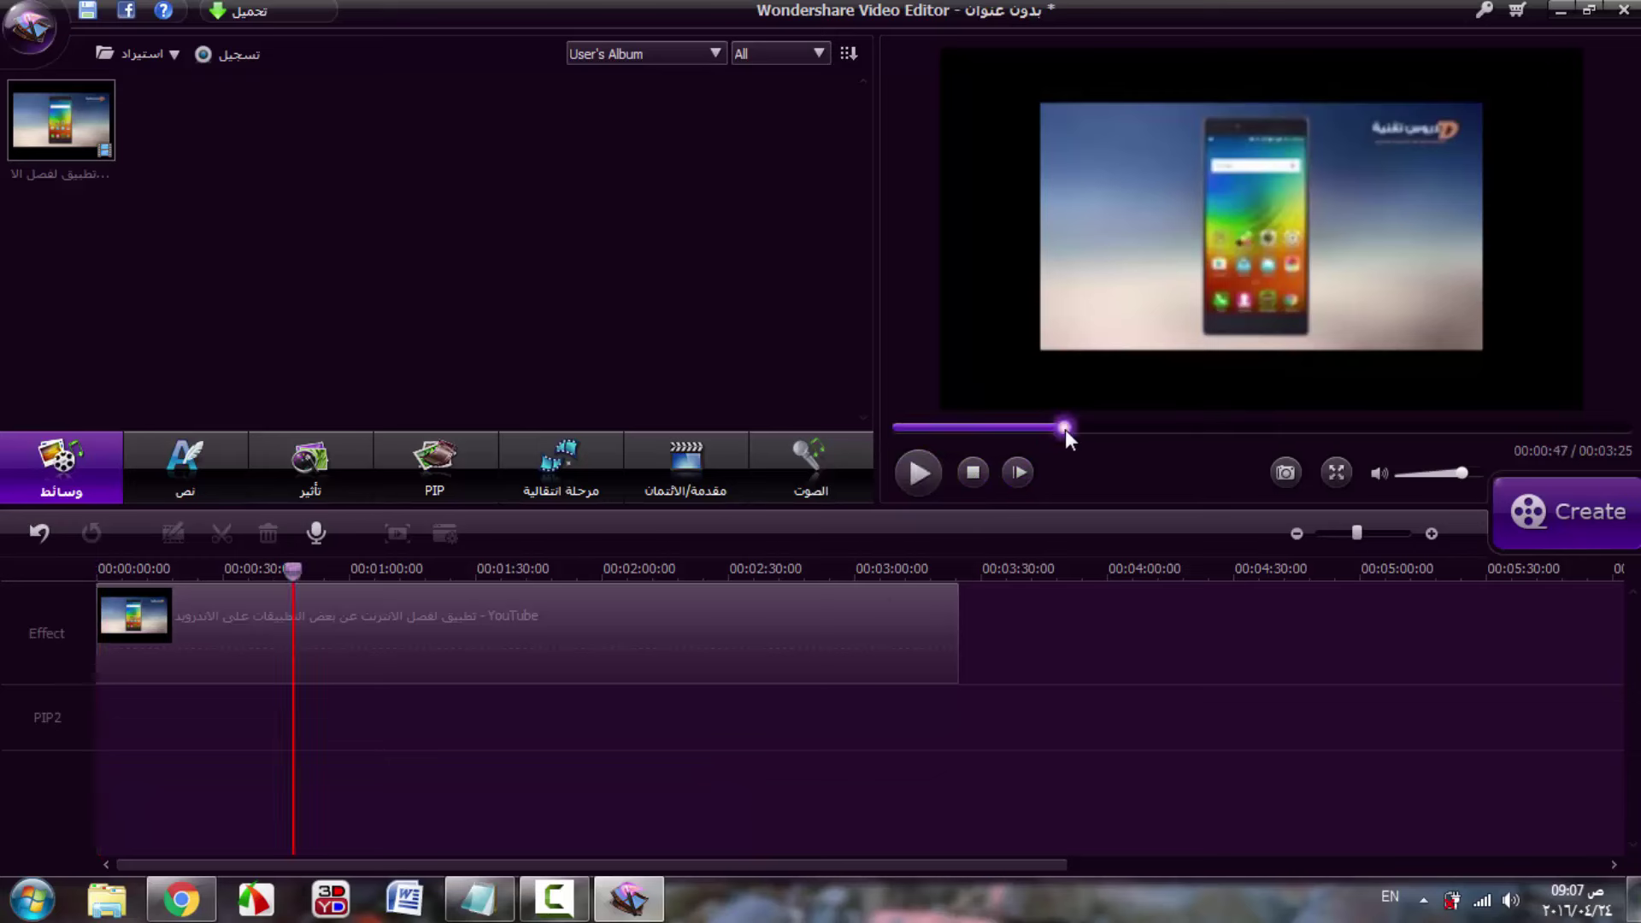
pyautogui.click(918, 473)
pyautogui.moveTo(1055, 430); pyautogui.dragTo(879, 429)
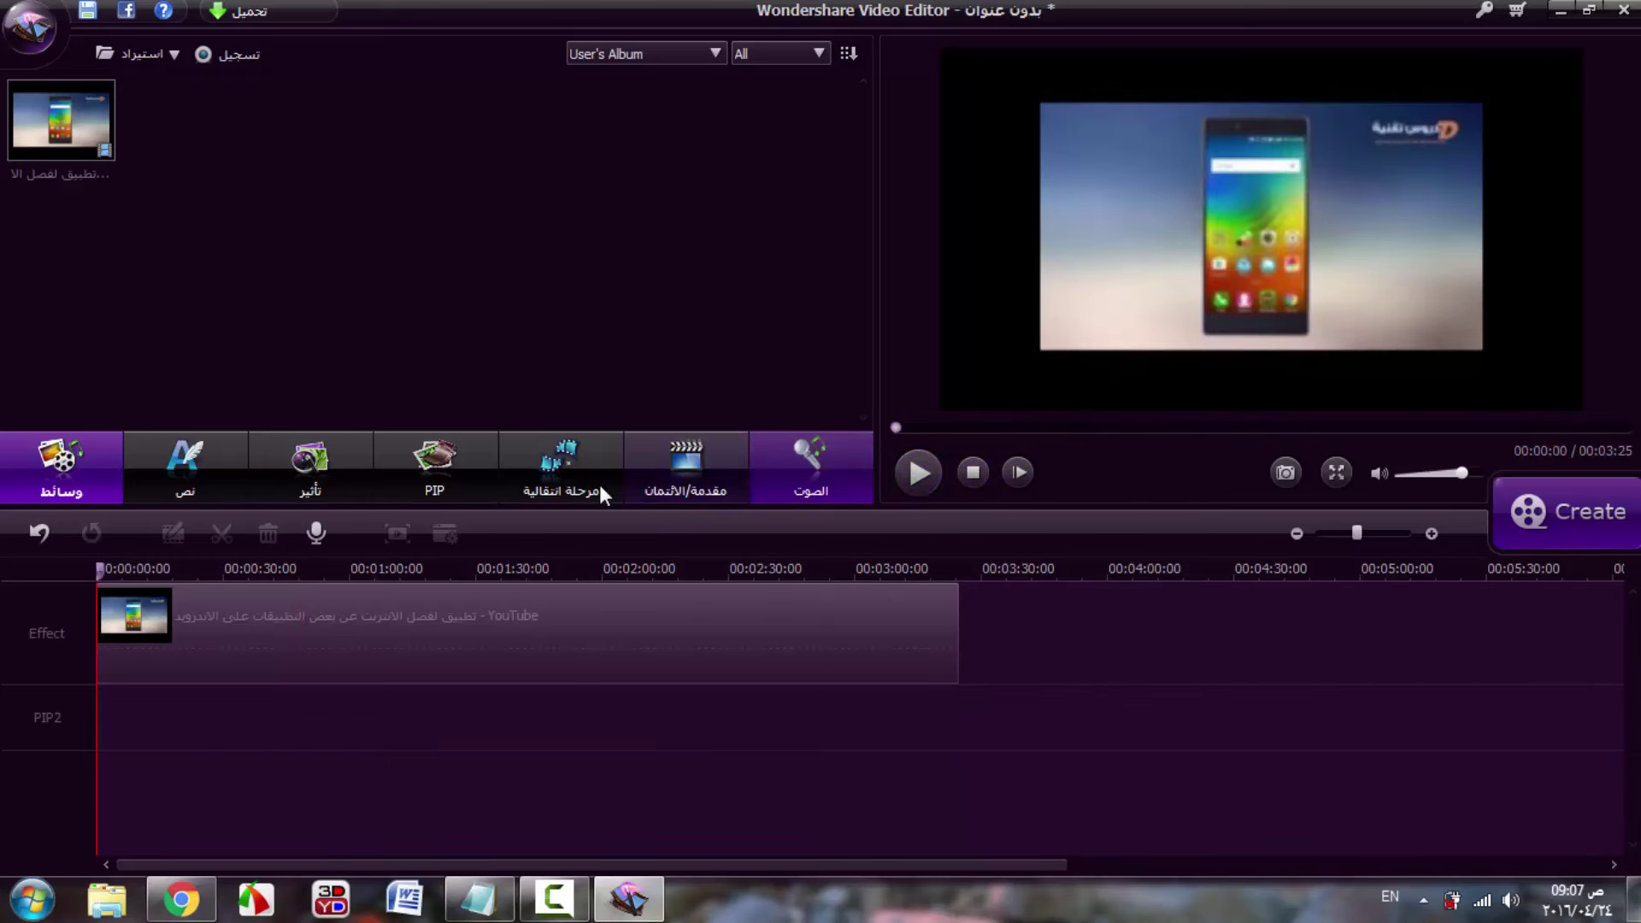
# - Undo the deletion of the detached audio and its separation from the video clip
pyautogui.click(34, 534)
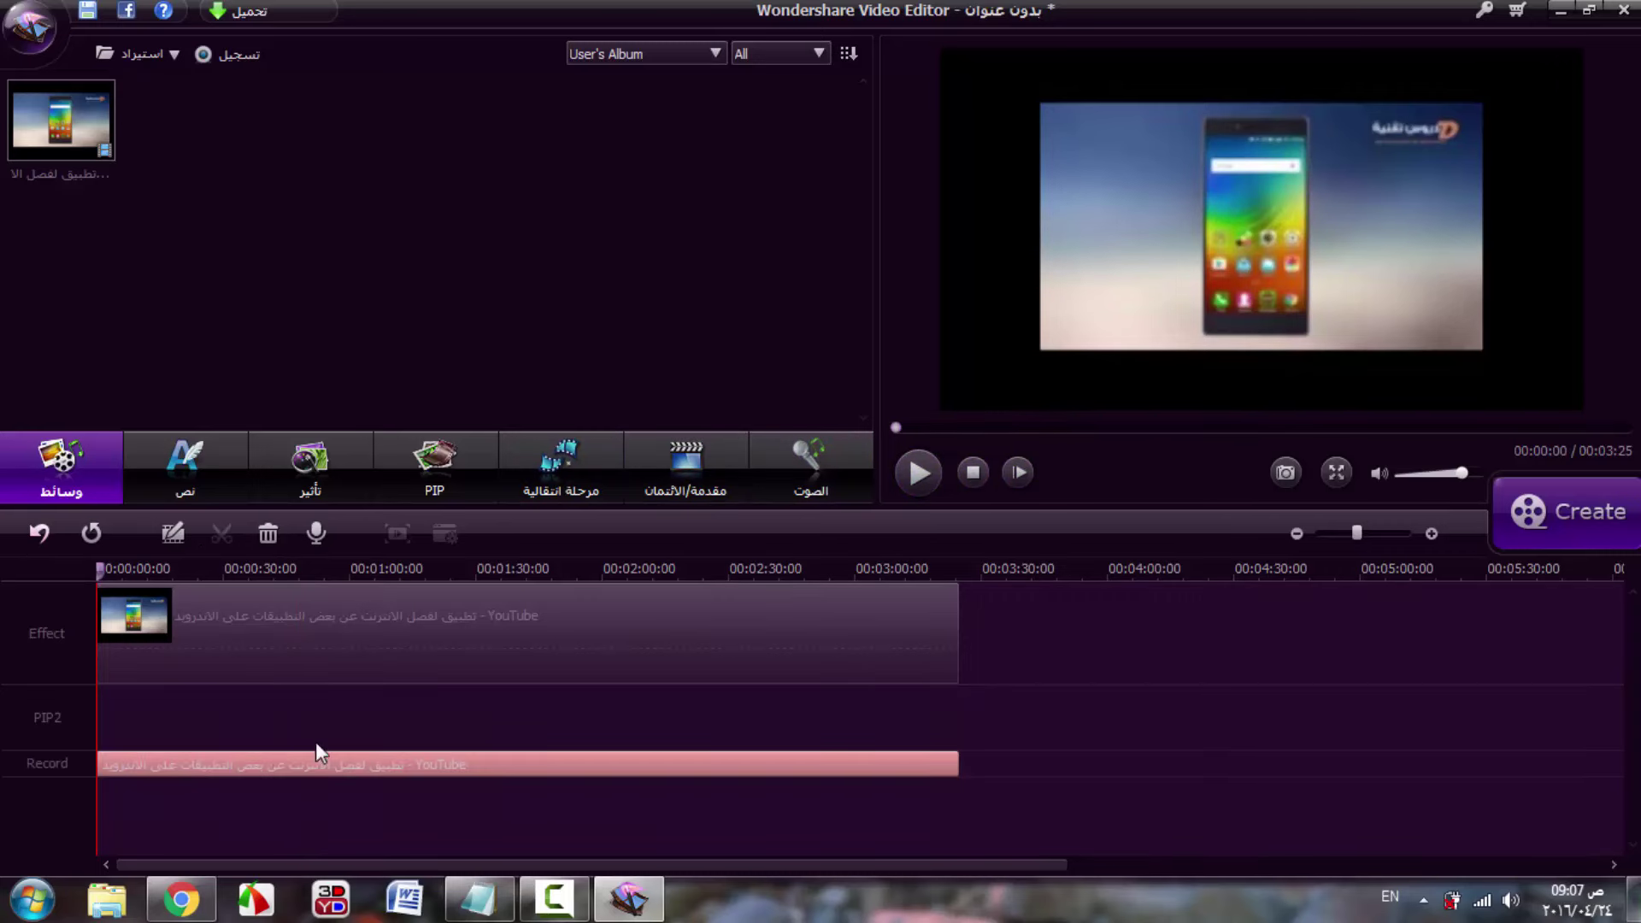
pyautogui.click(40, 533)
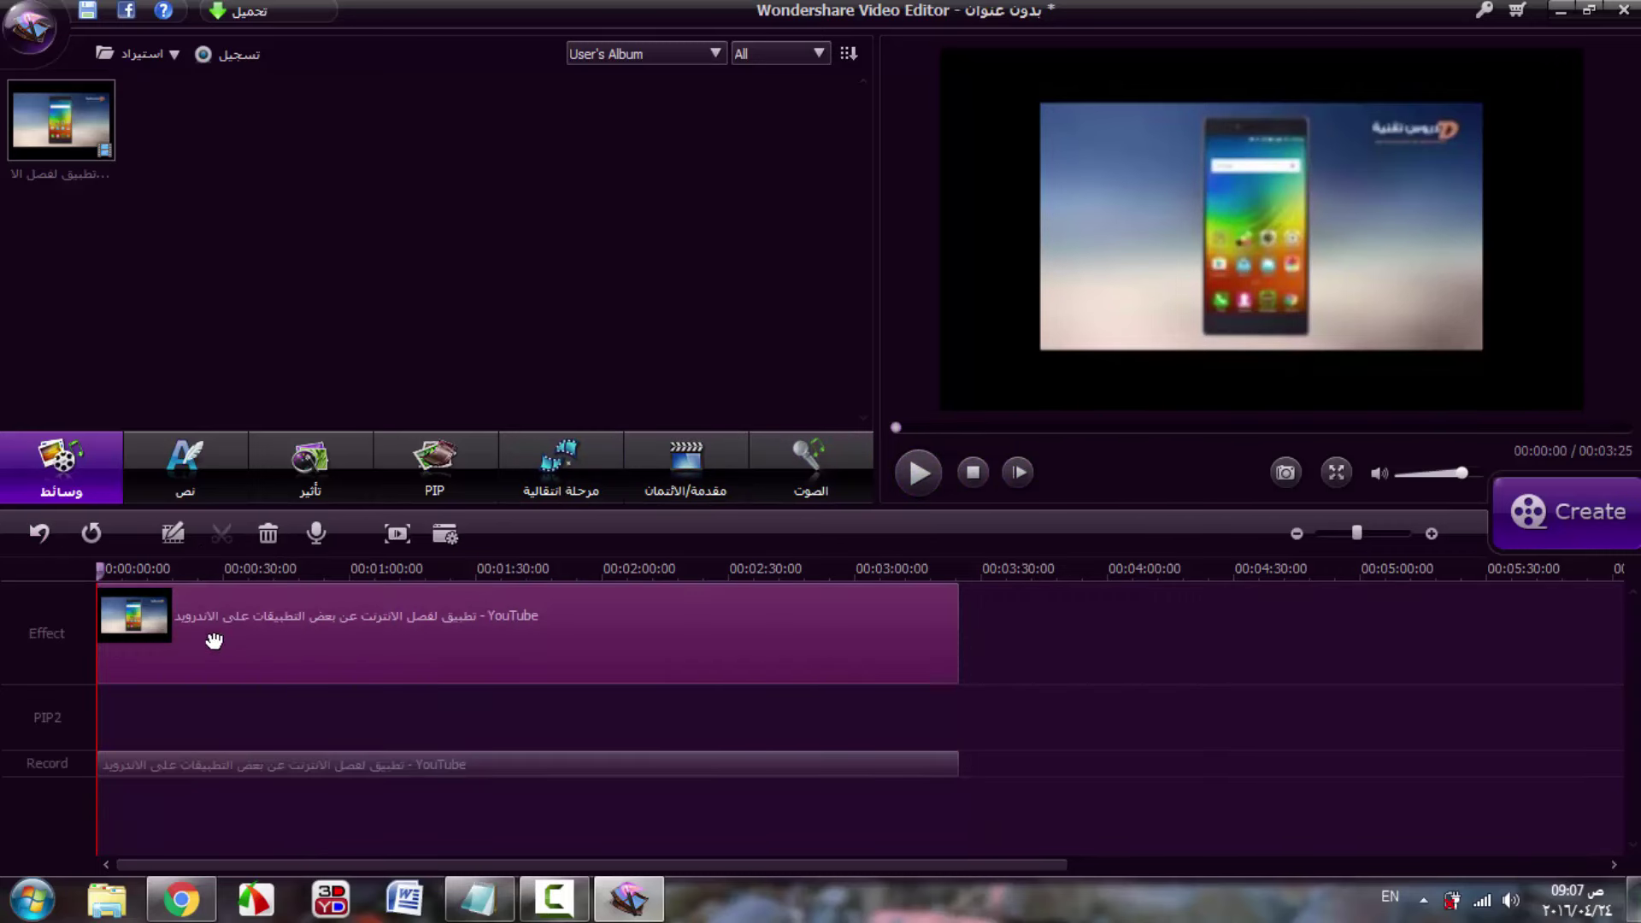
pyautogui.click(34, 532)
pyautogui.click(34, 531)
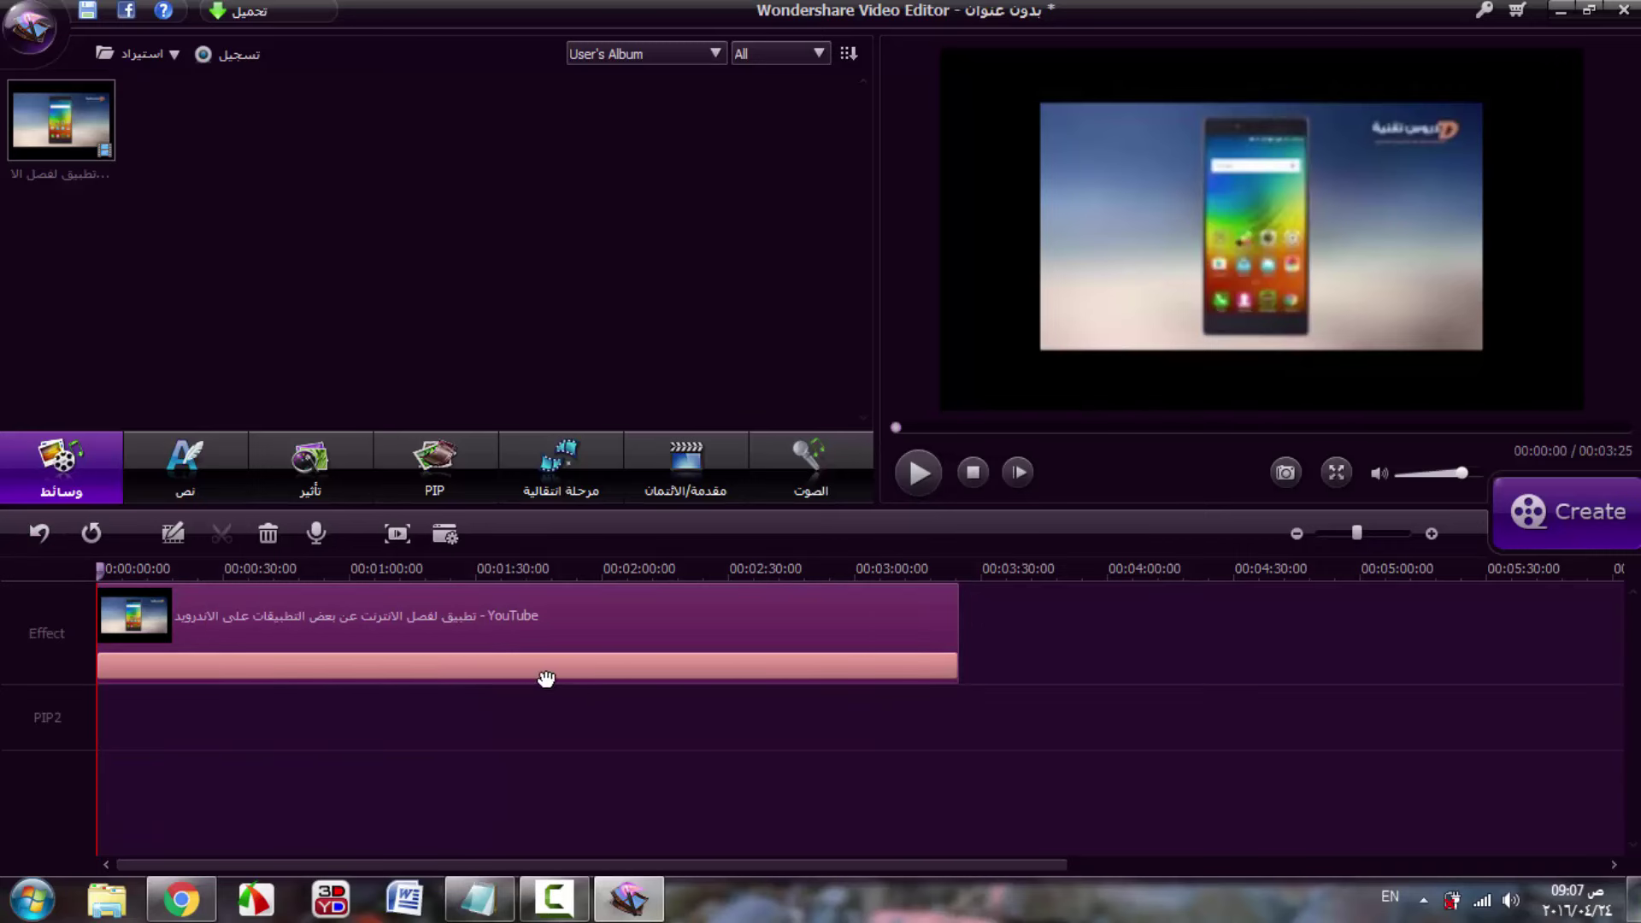
# - Detach the video clip's audio, delete it from the Record track and select the remaining video
pyautogui.rightClick(626, 620)
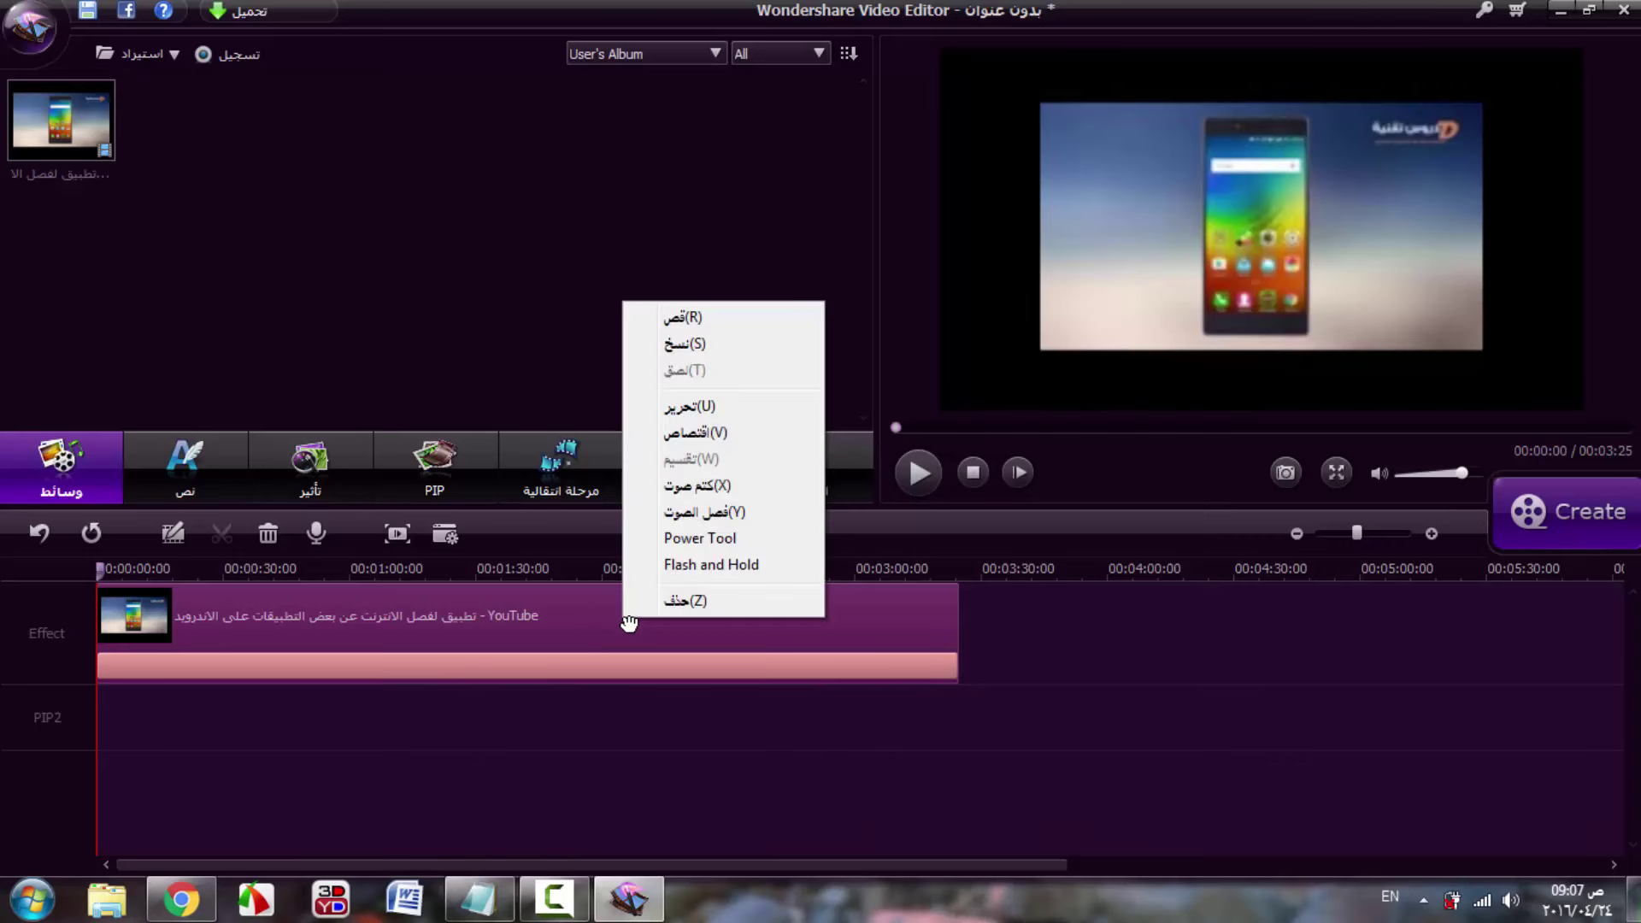
pyautogui.click(704, 513)
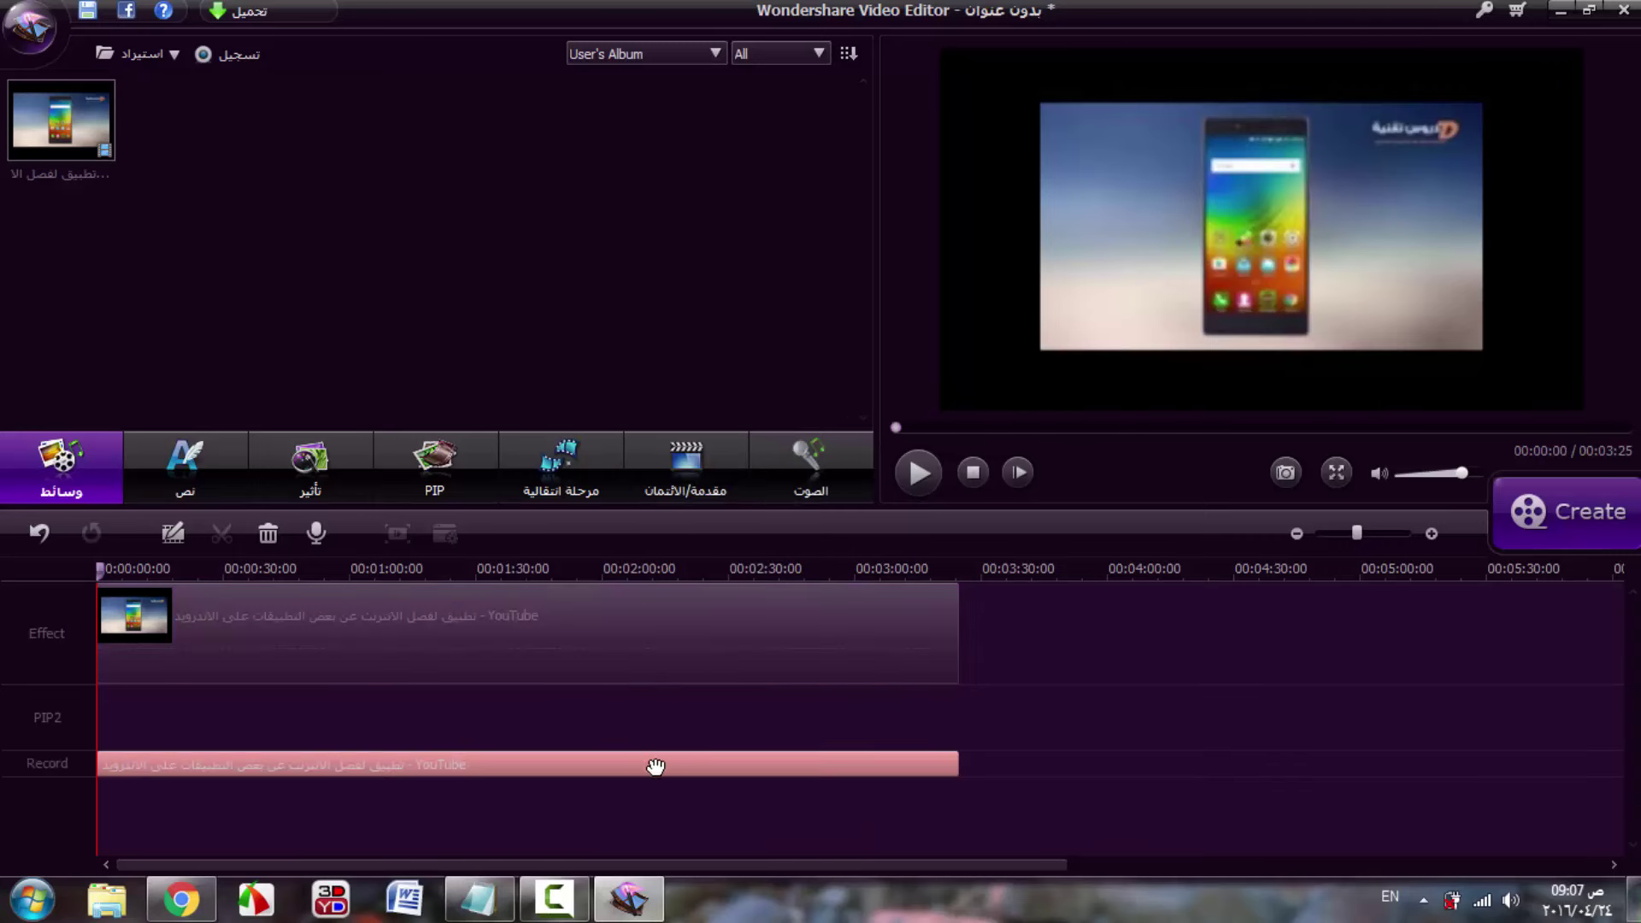
pyautogui.moveTo(659, 769); pyautogui.dragTo(596, 773)
pyautogui.press('Delete')
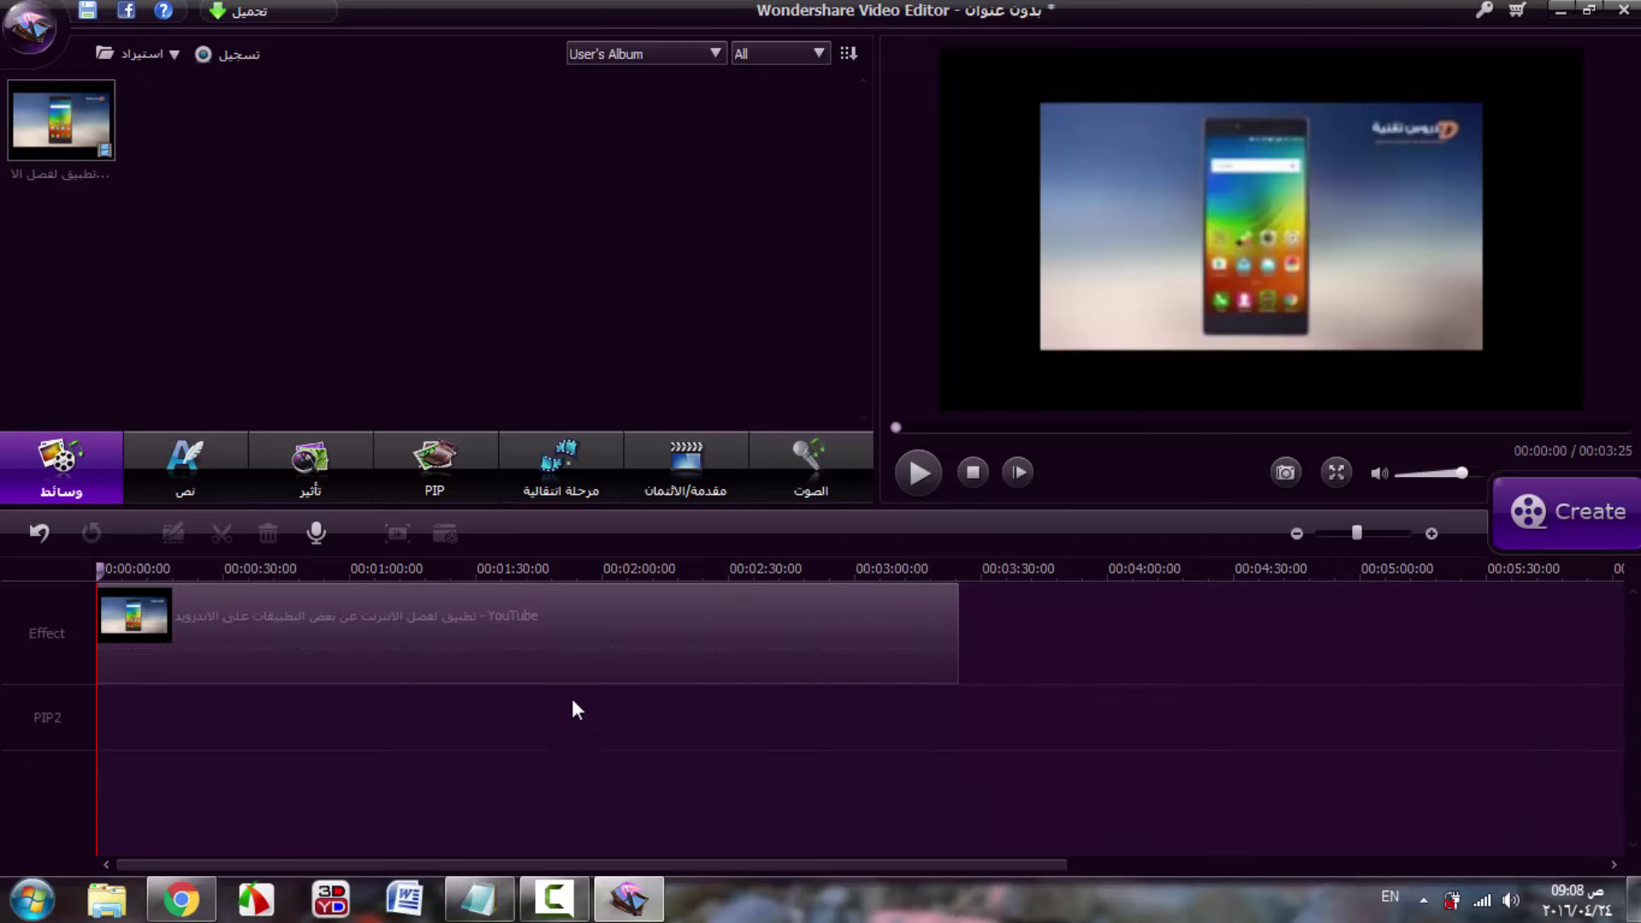
pyautogui.click(579, 675)
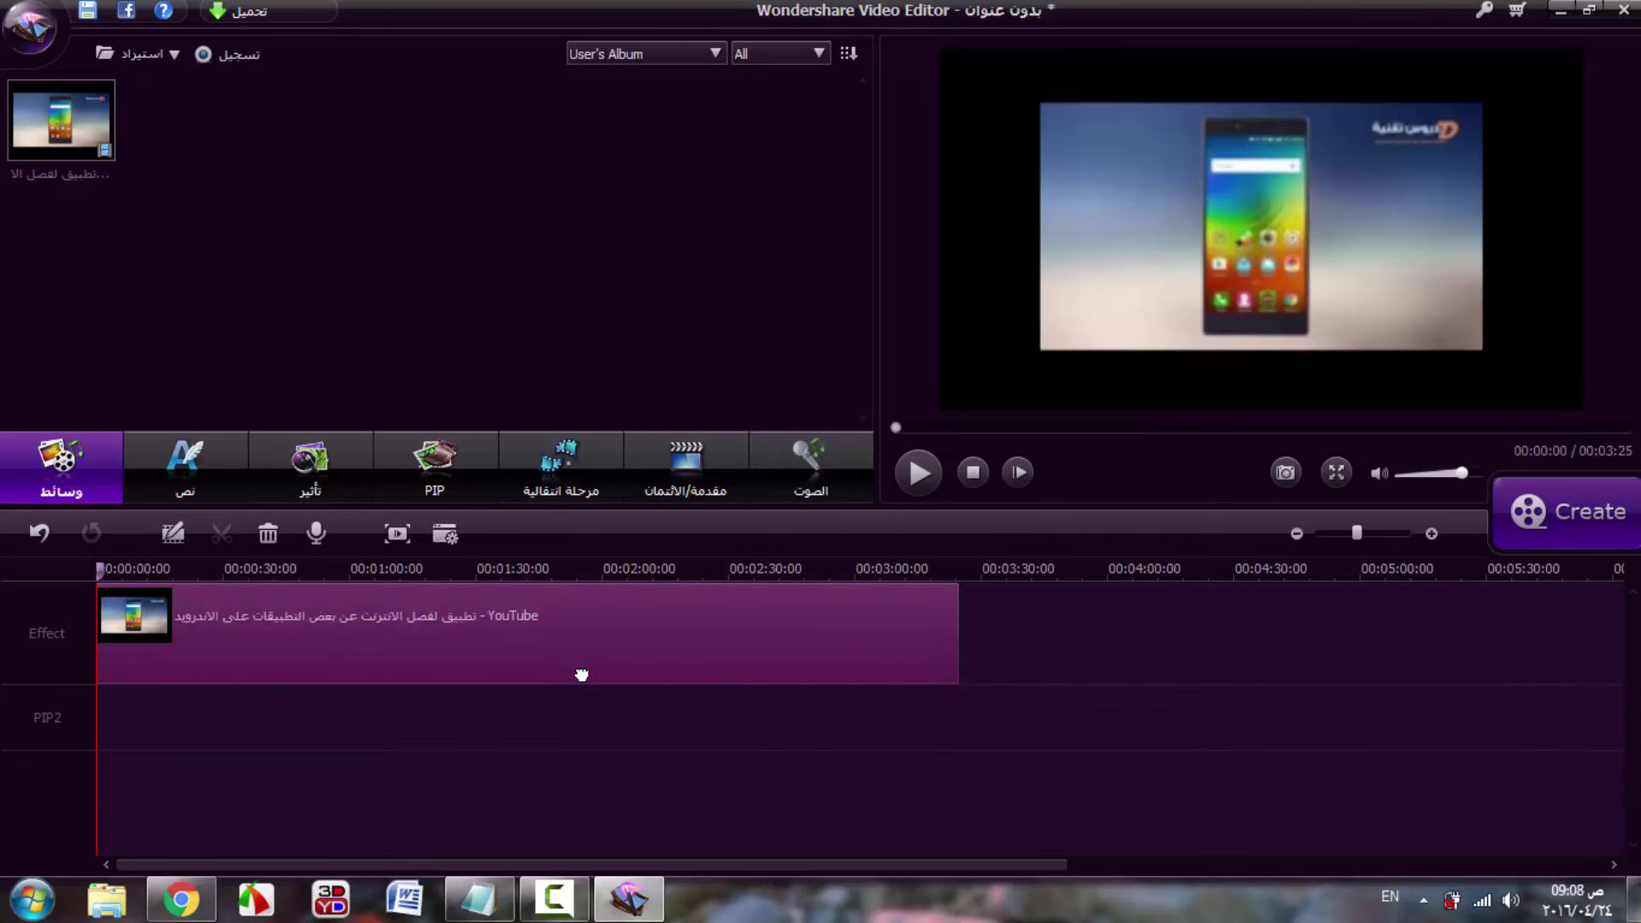
# - Import the song سكت ليه.mp3 from the رامى صبرى folder inside اغانى on Local Disk (D:)
pyautogui.click(133, 56)
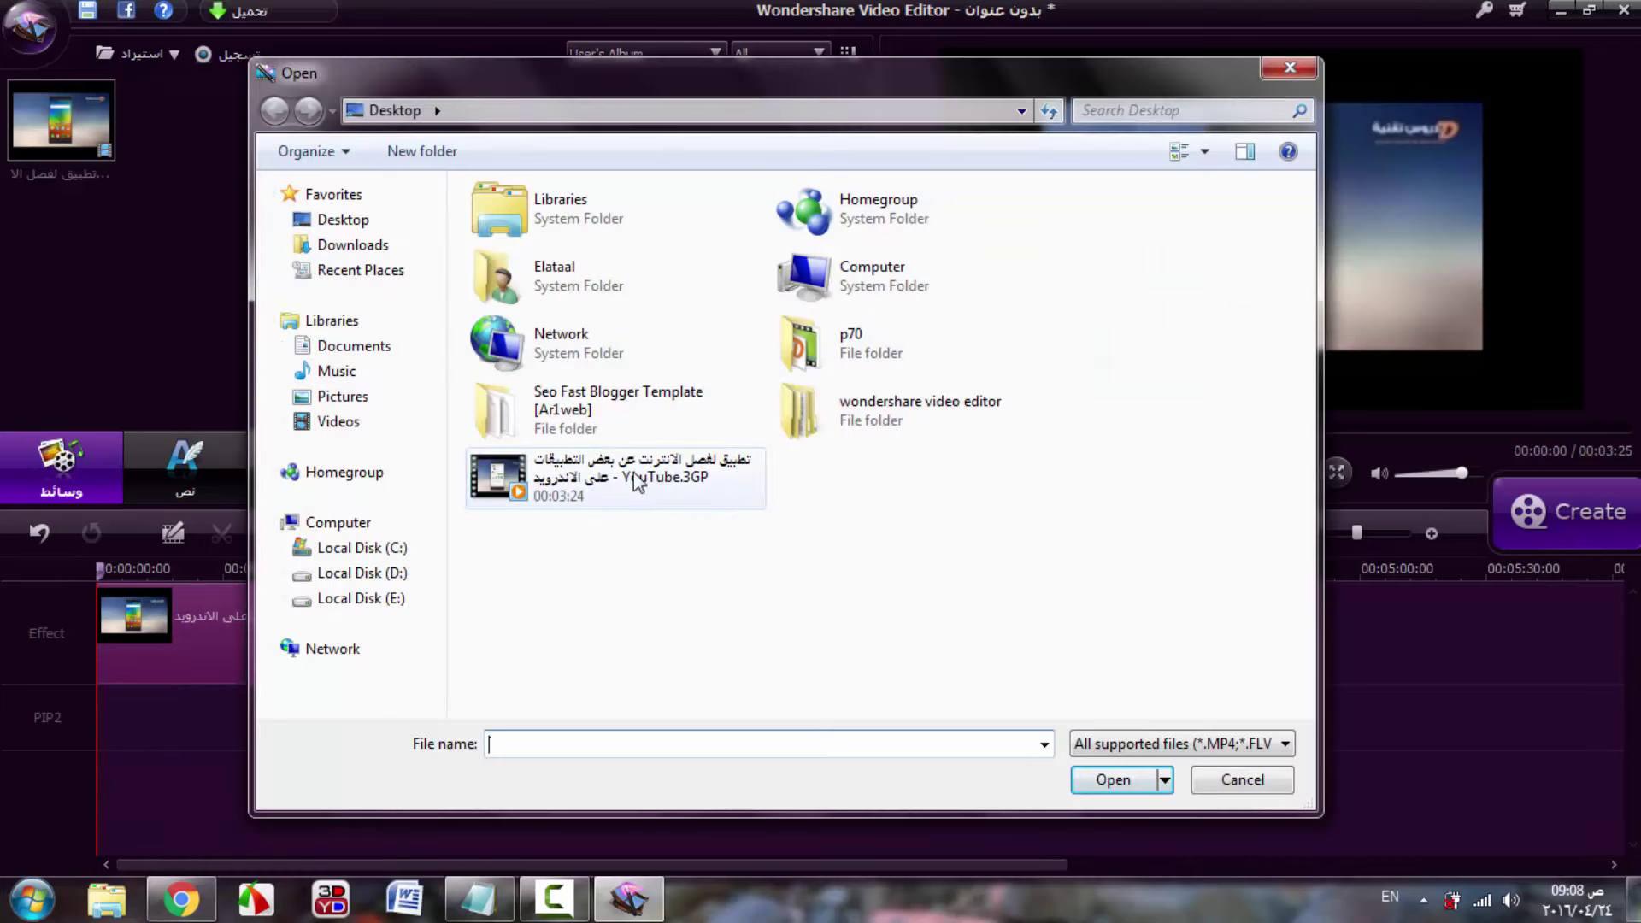
pyautogui.doubleClick(826, 294)
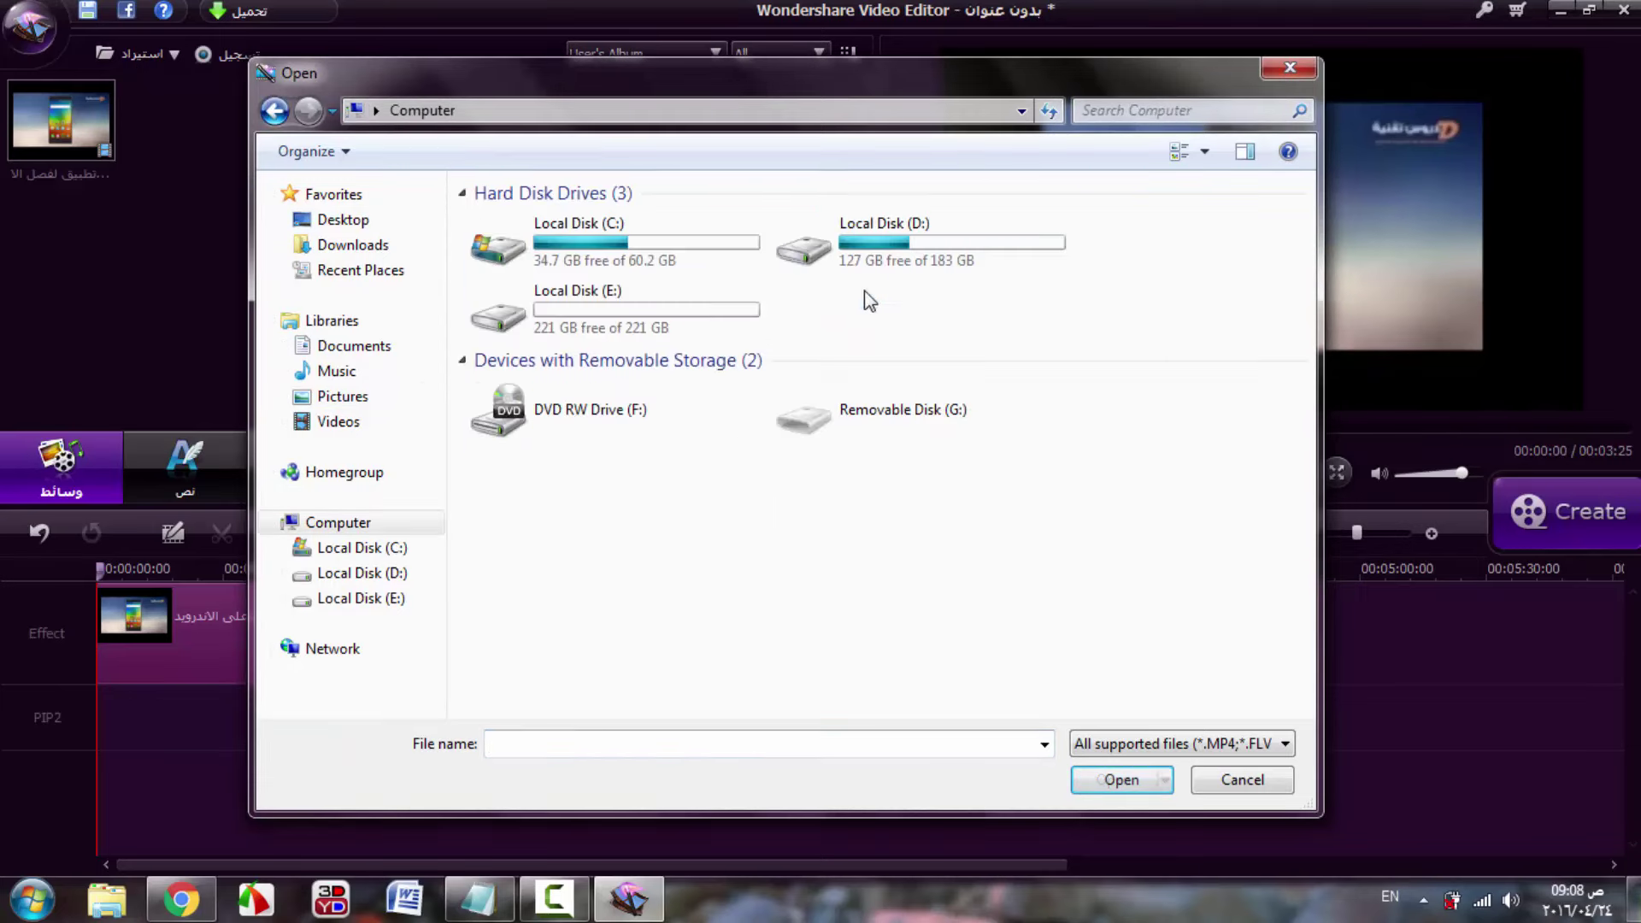
pyautogui.doubleClick(895, 256)
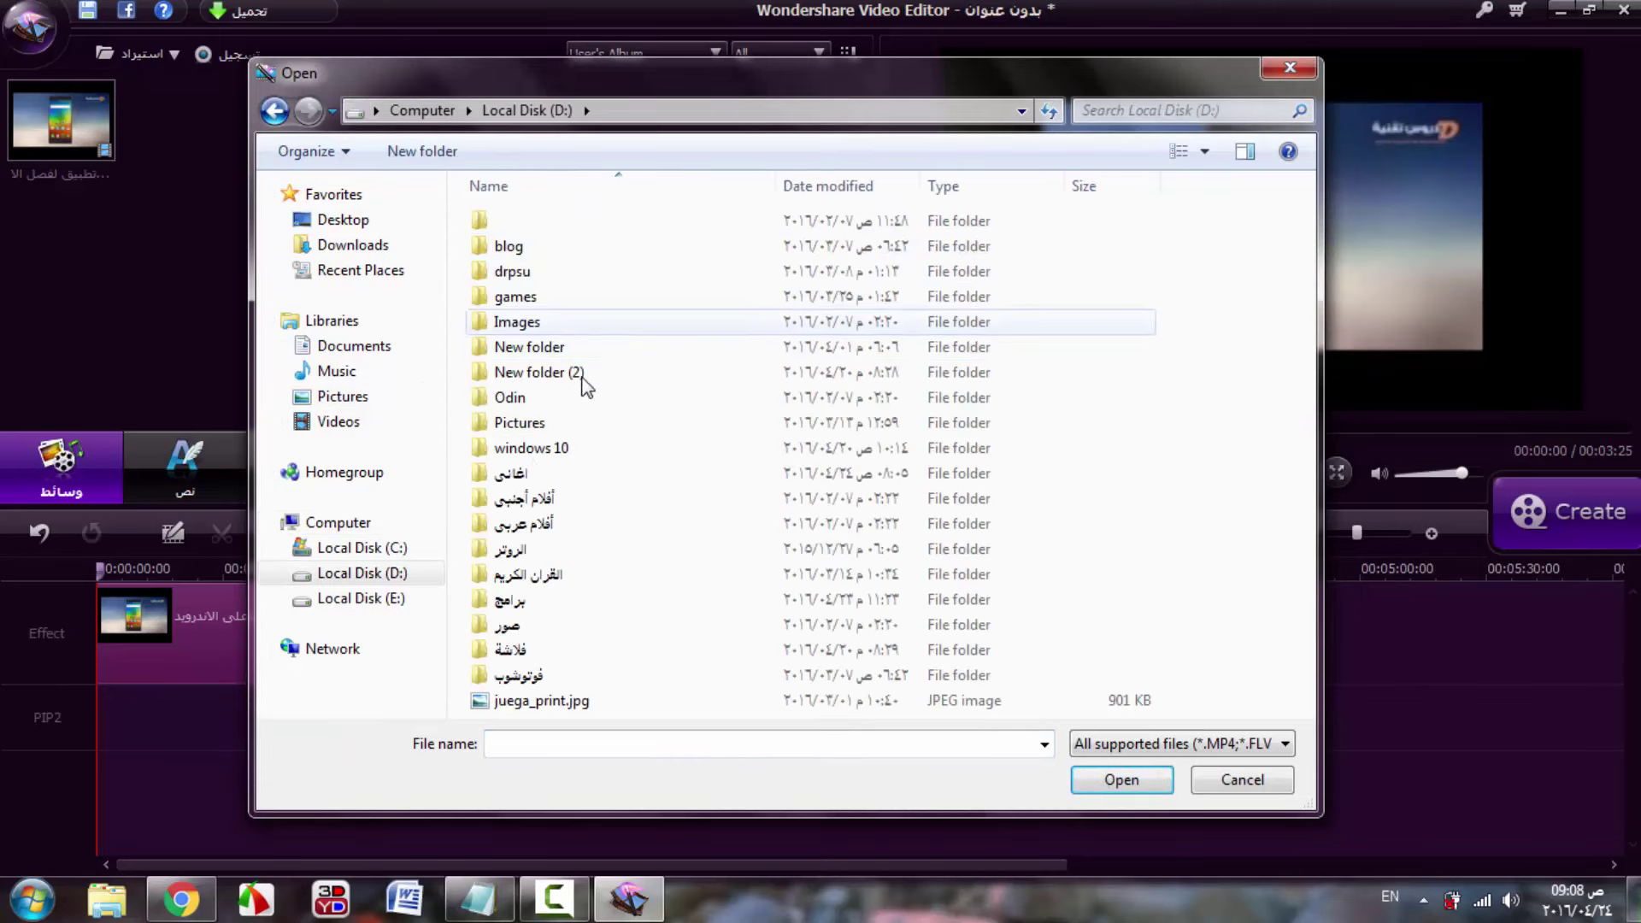
pyautogui.doubleClick(534, 472)
pyautogui.doubleClick(534, 452)
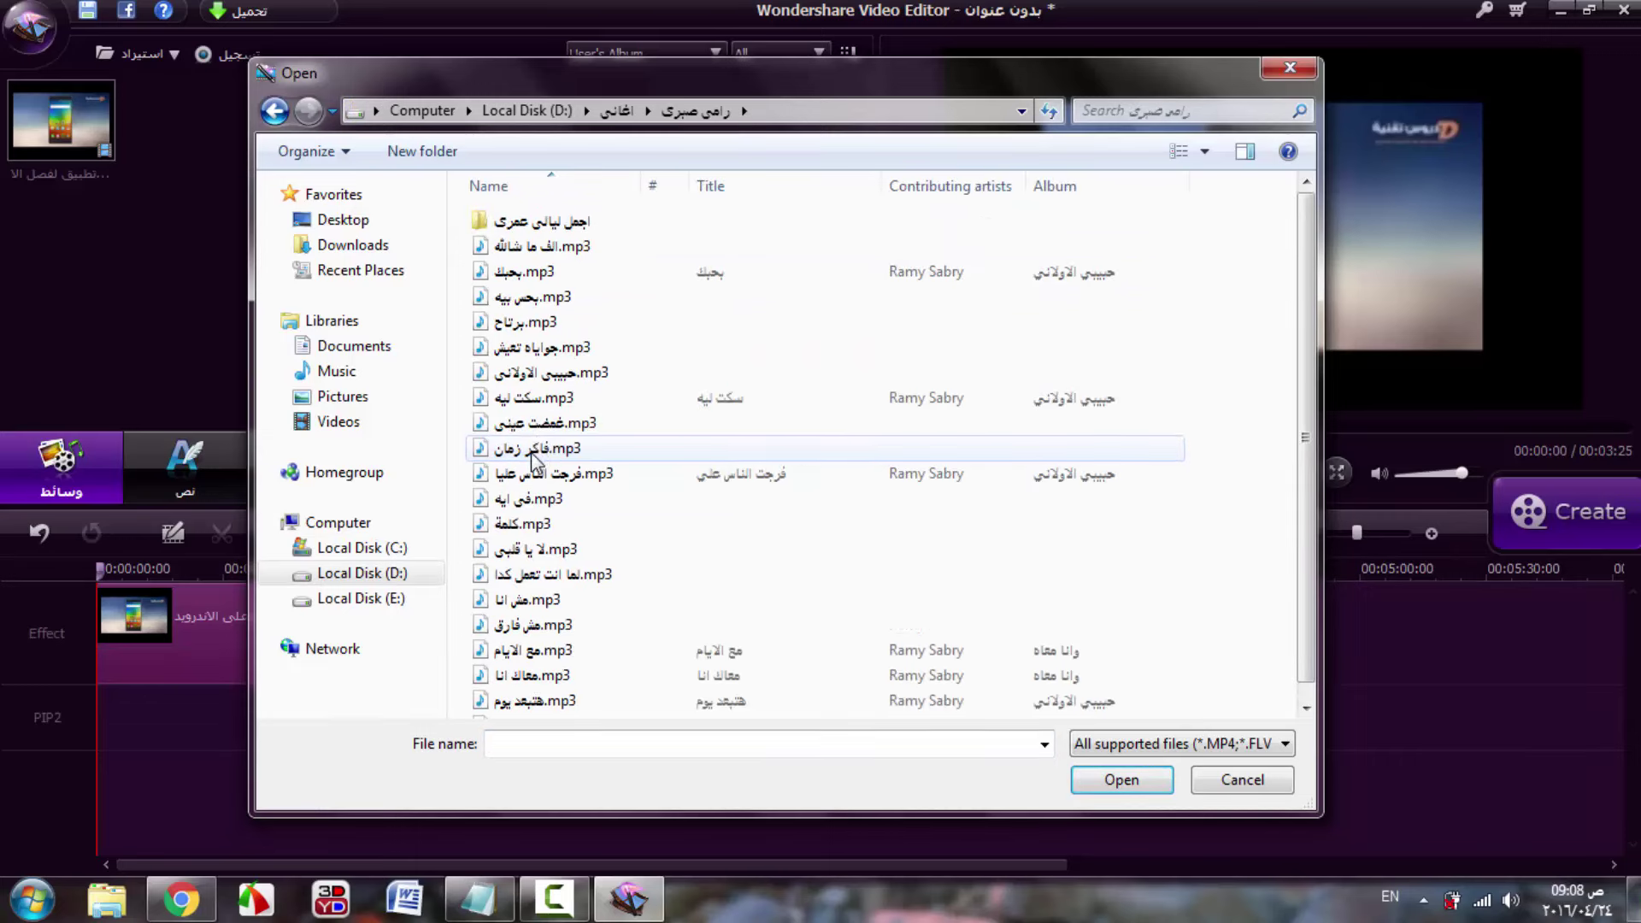
pyautogui.click(538, 400)
pyautogui.doubleClick(537, 398)
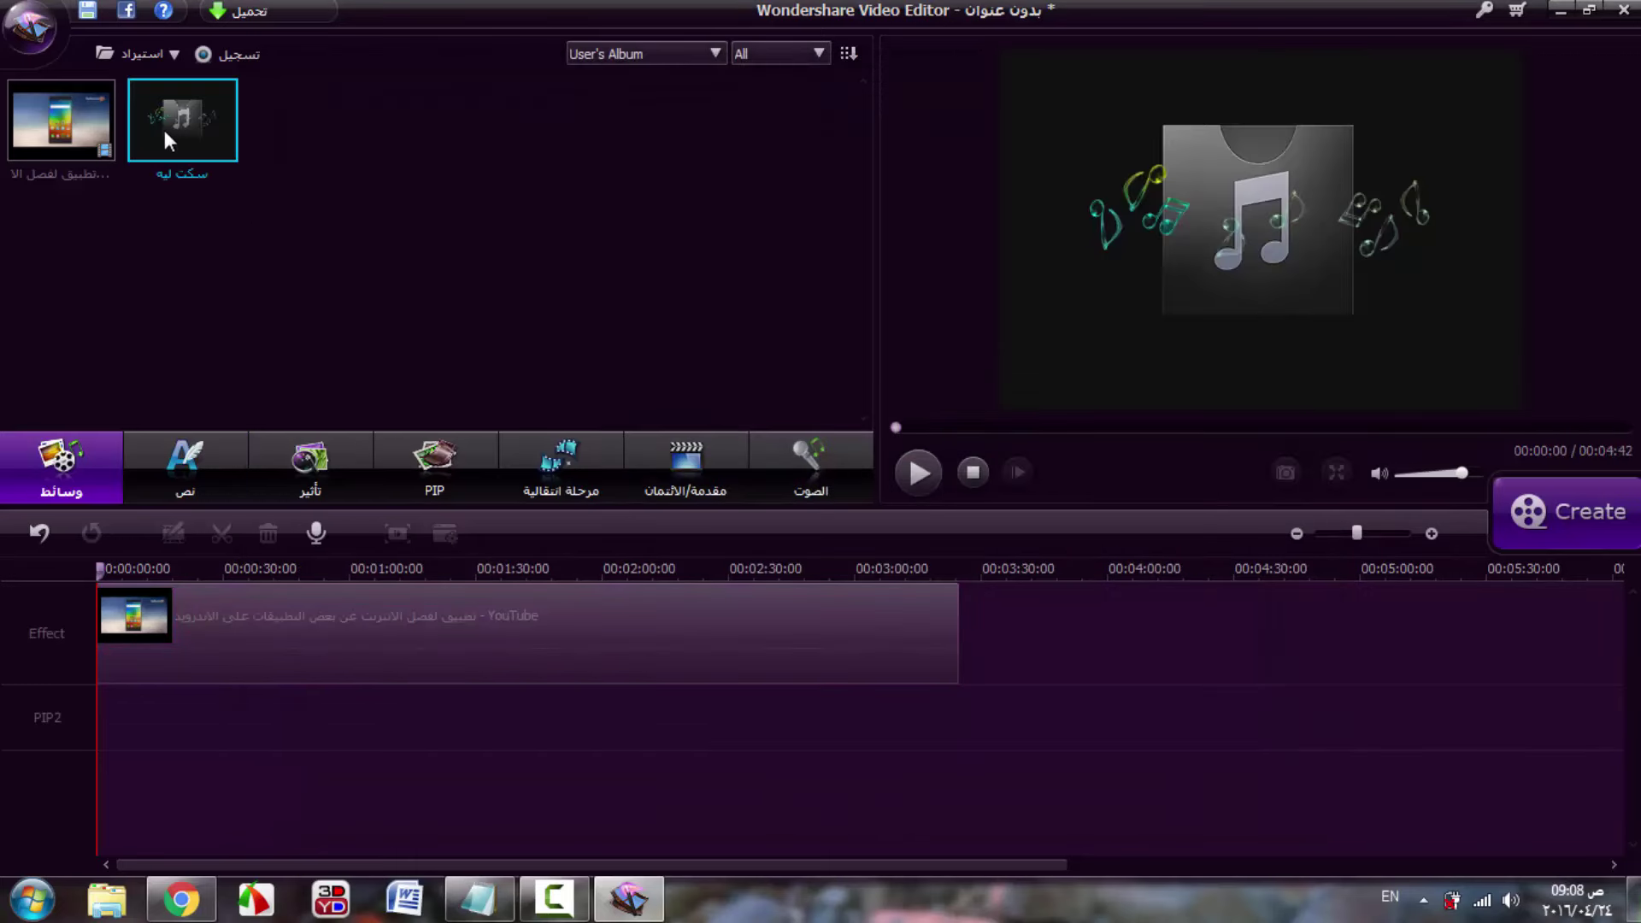
# - Add the imported song to the audio track below PIP2 and align its start with 00:00:00
pyautogui.moveTo(164, 130); pyautogui.dragTo(141, 726)
pyautogui.click(185, 774)
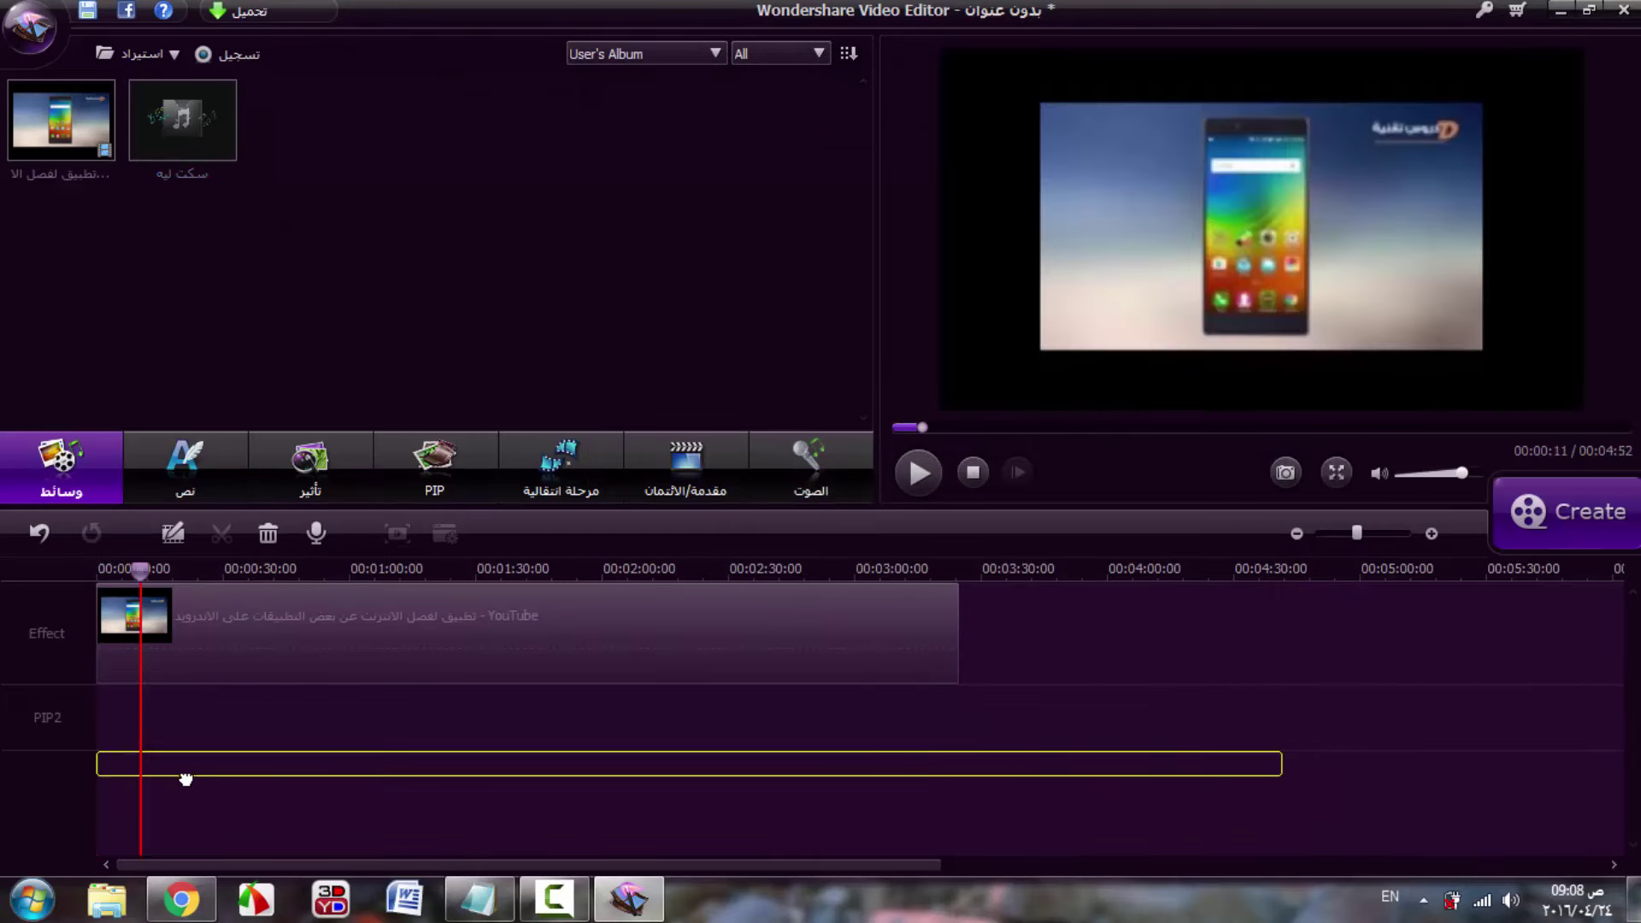
pyautogui.moveTo(186, 777); pyautogui.dragTo(117, 784)
# - Split the song سكت ليه at the end of the video clip and delete the surplus part beyond it
pyautogui.click(904, 600)
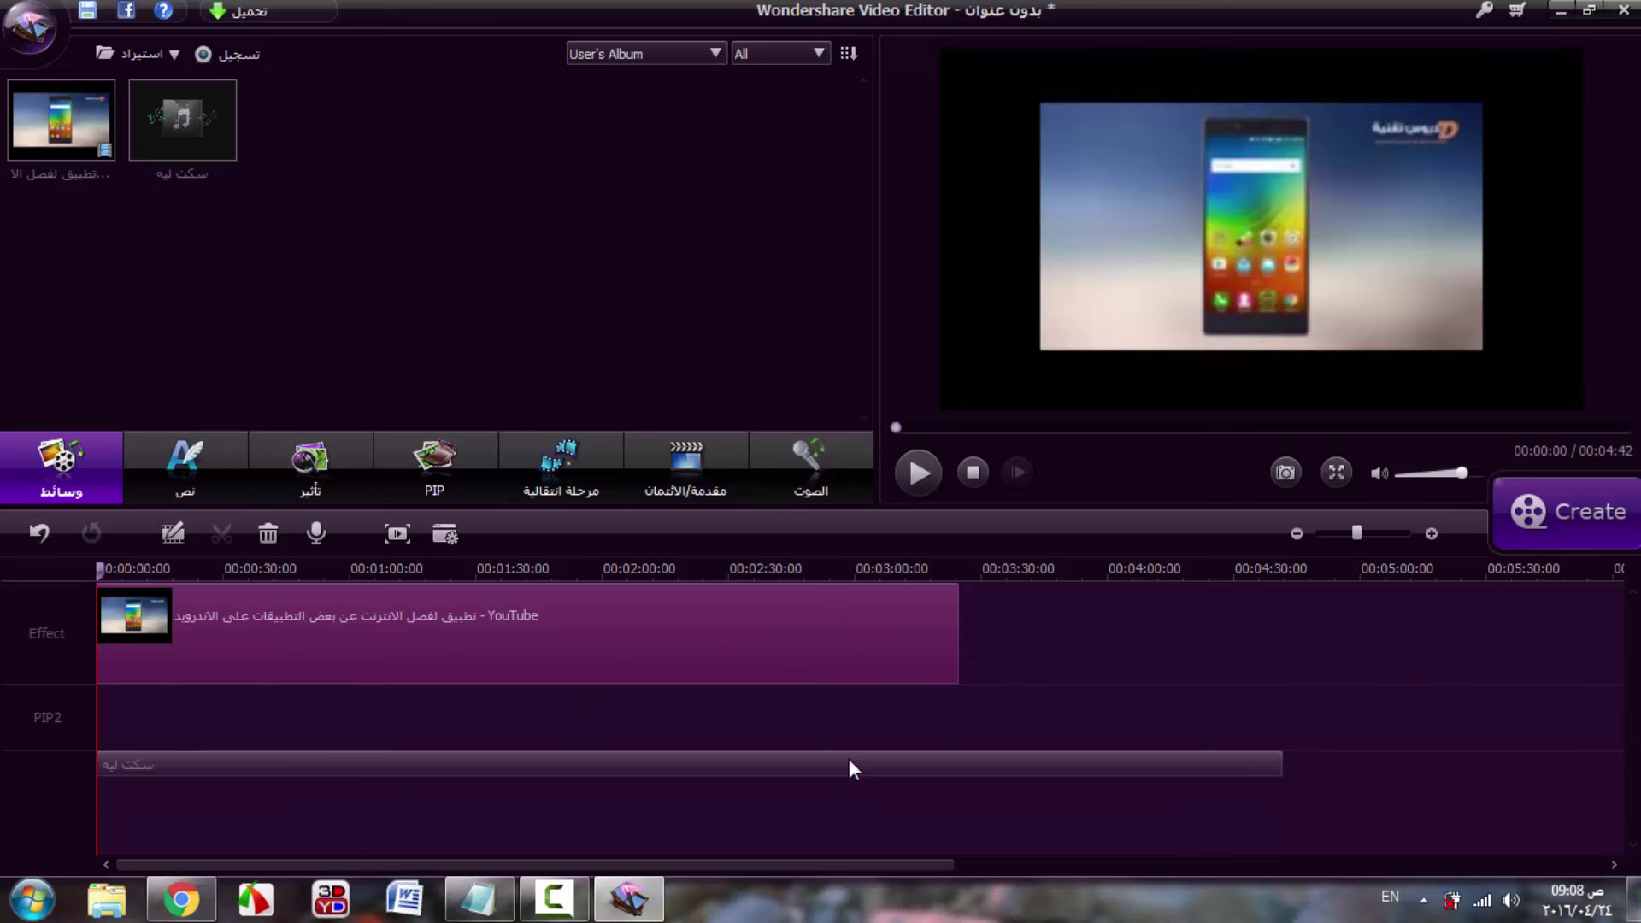
pyautogui.click(355, 765)
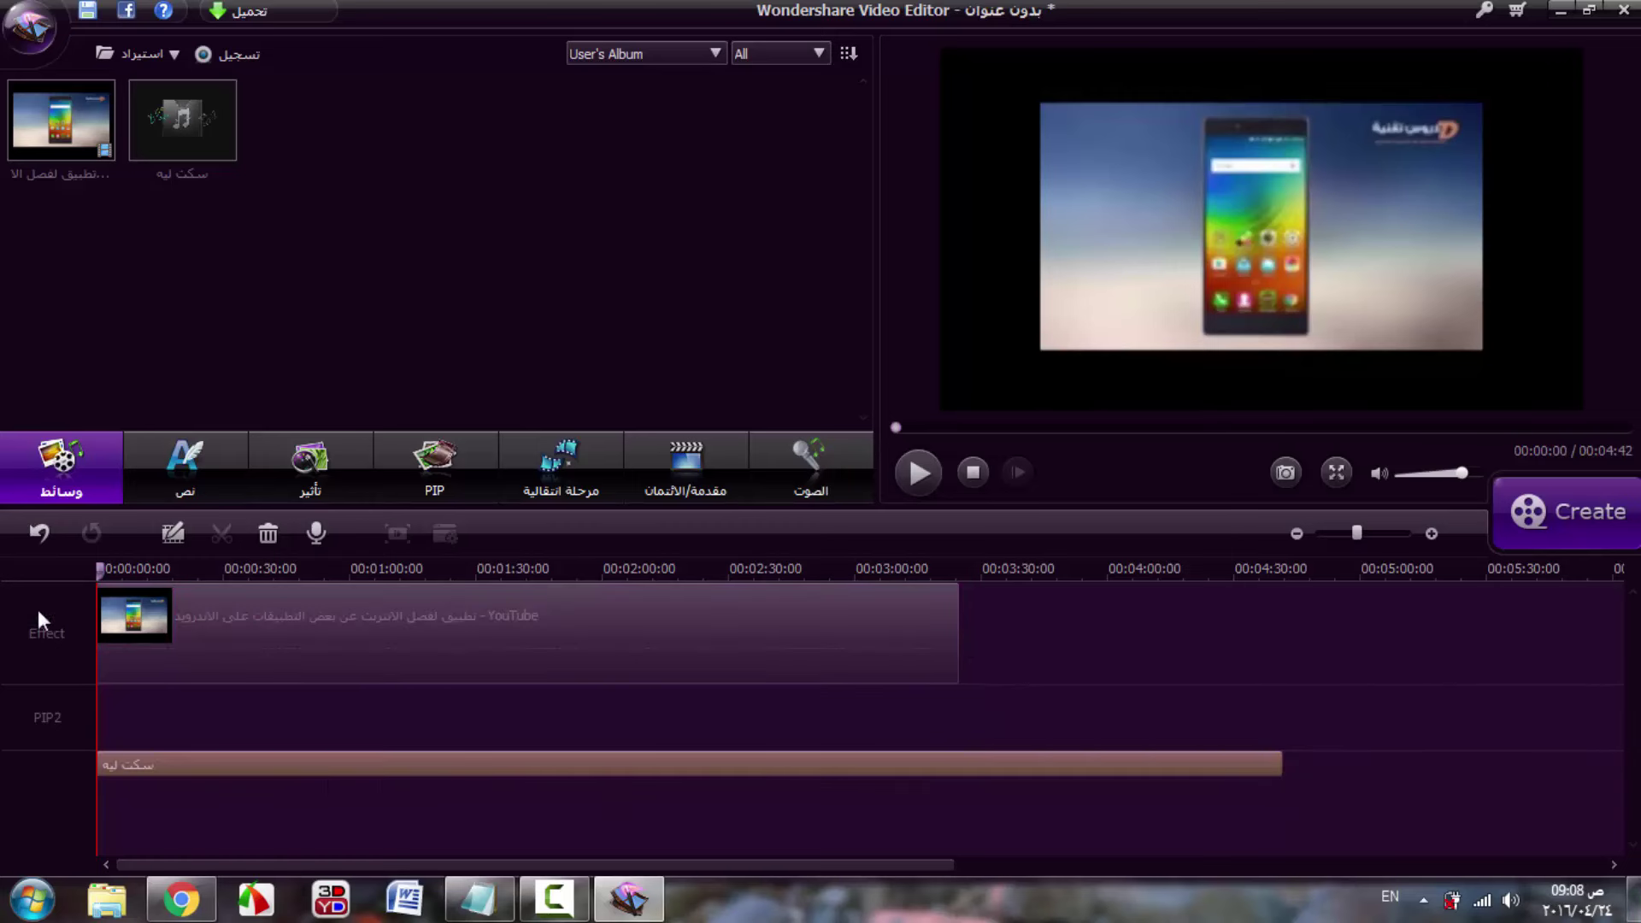
pyautogui.click(955, 633)
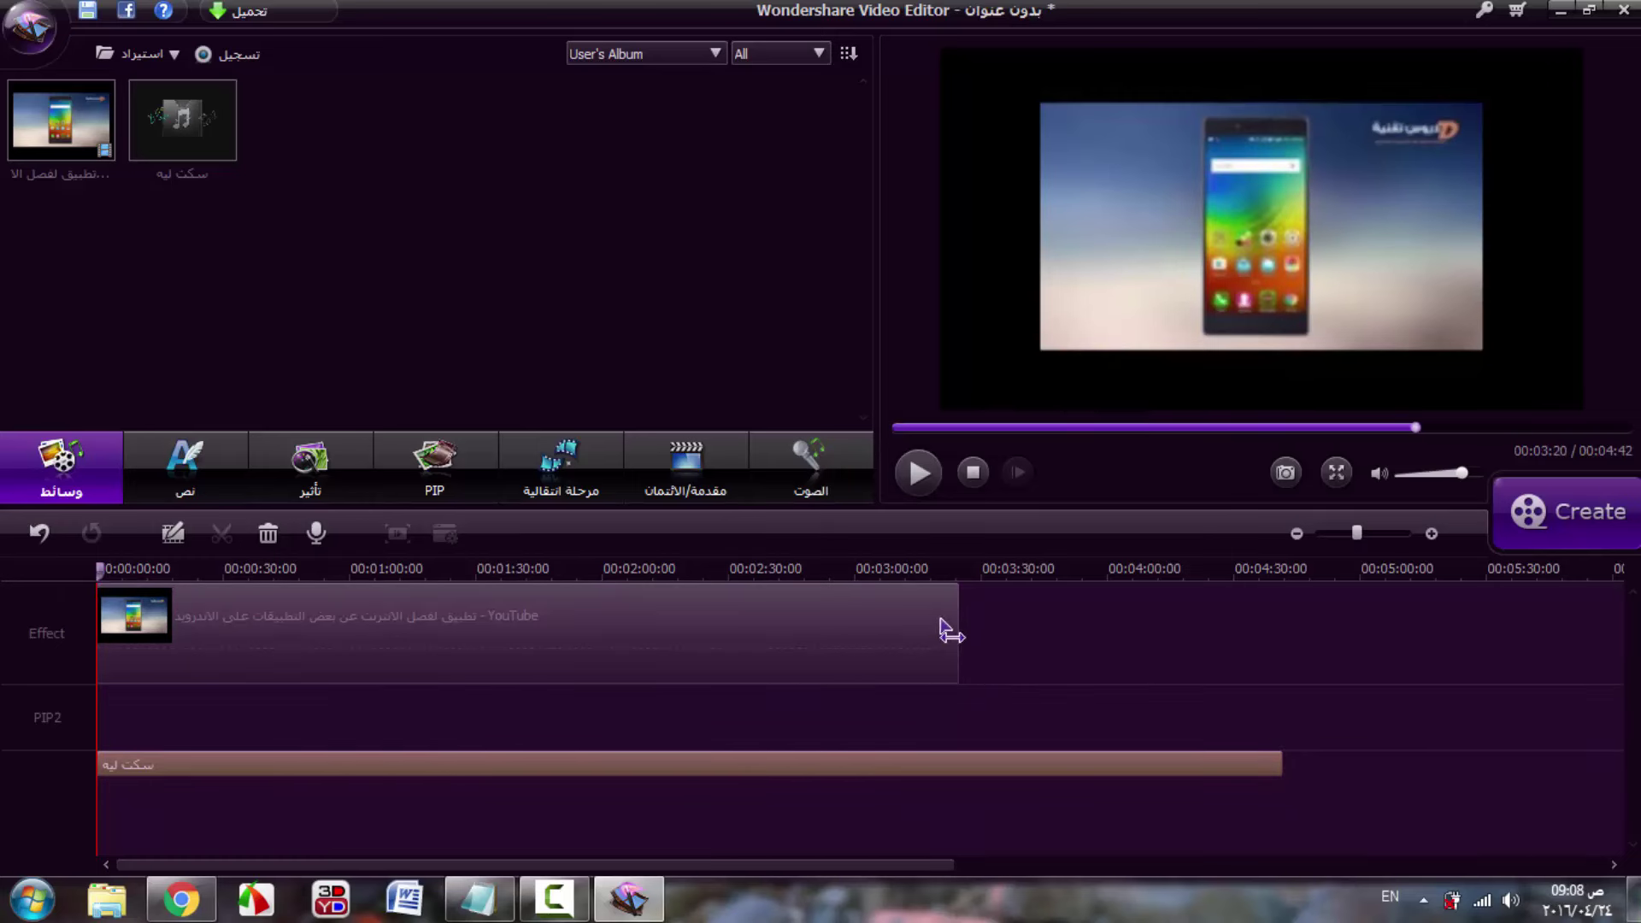
pyautogui.click(959, 631)
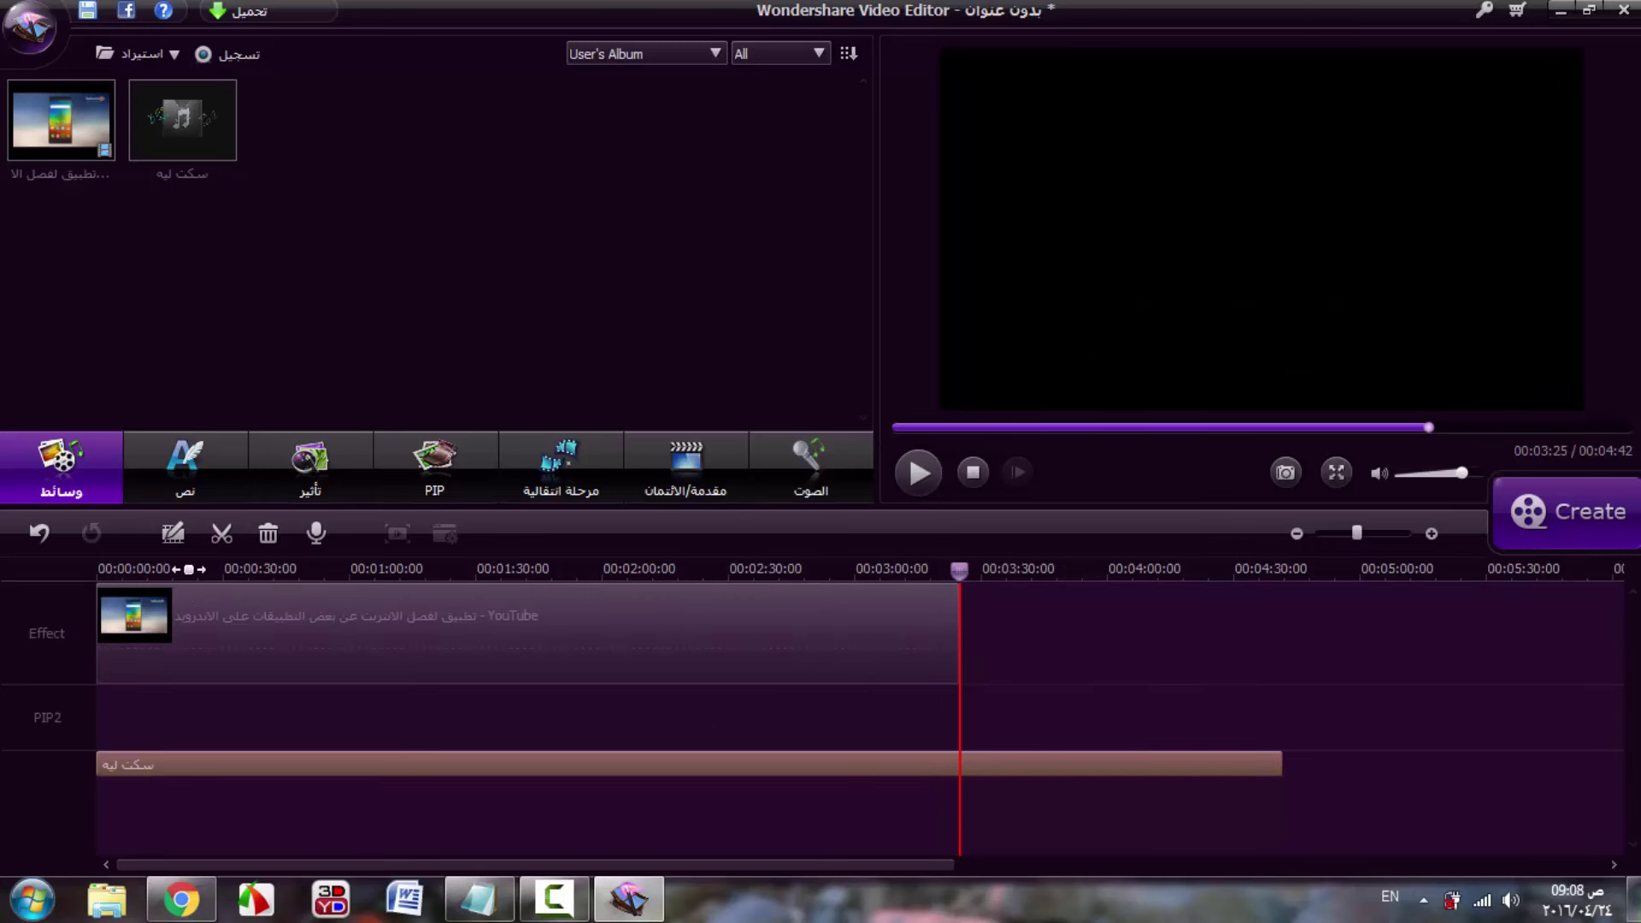
pyautogui.click(231, 536)
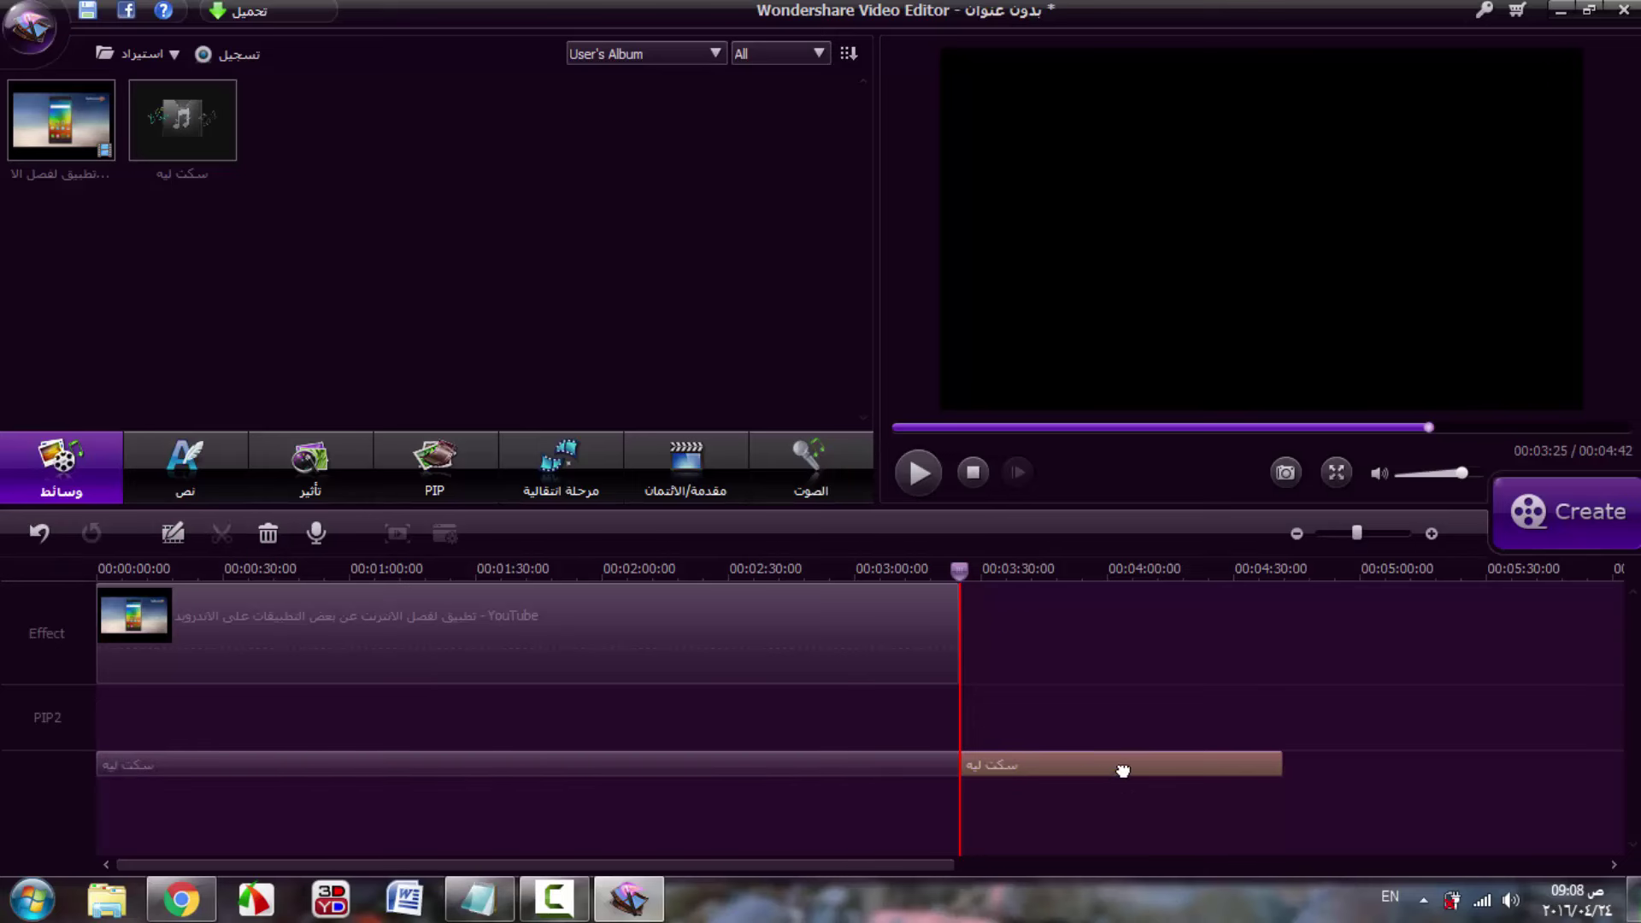
pyautogui.moveTo(1120, 773); pyautogui.dragTo(1223, 769)
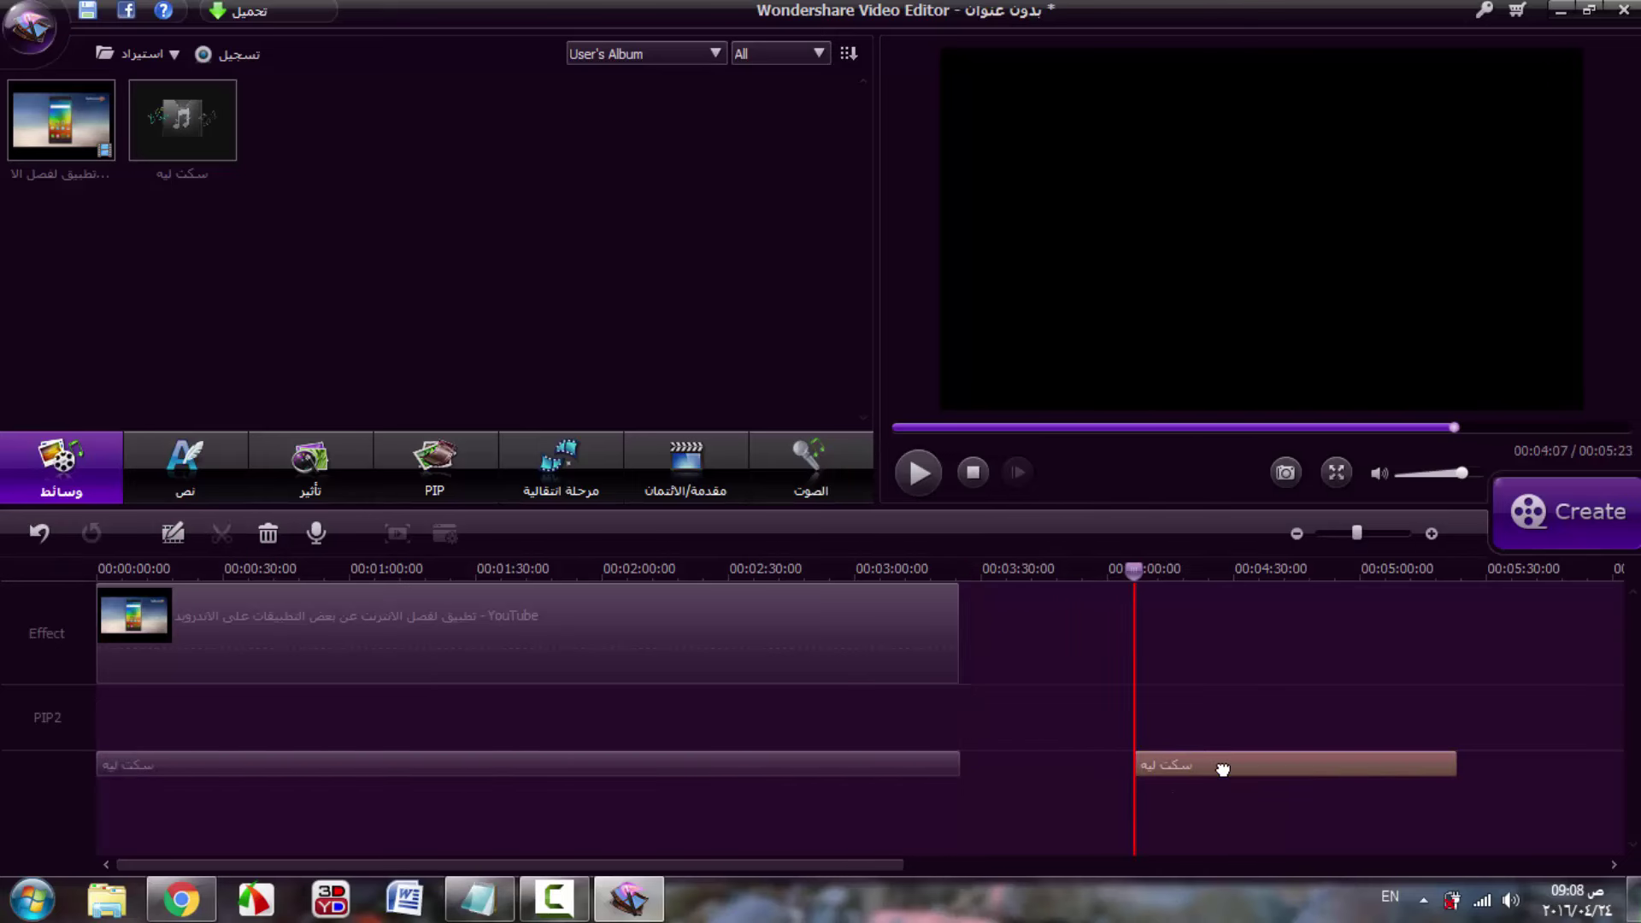
pyautogui.press('Delete')
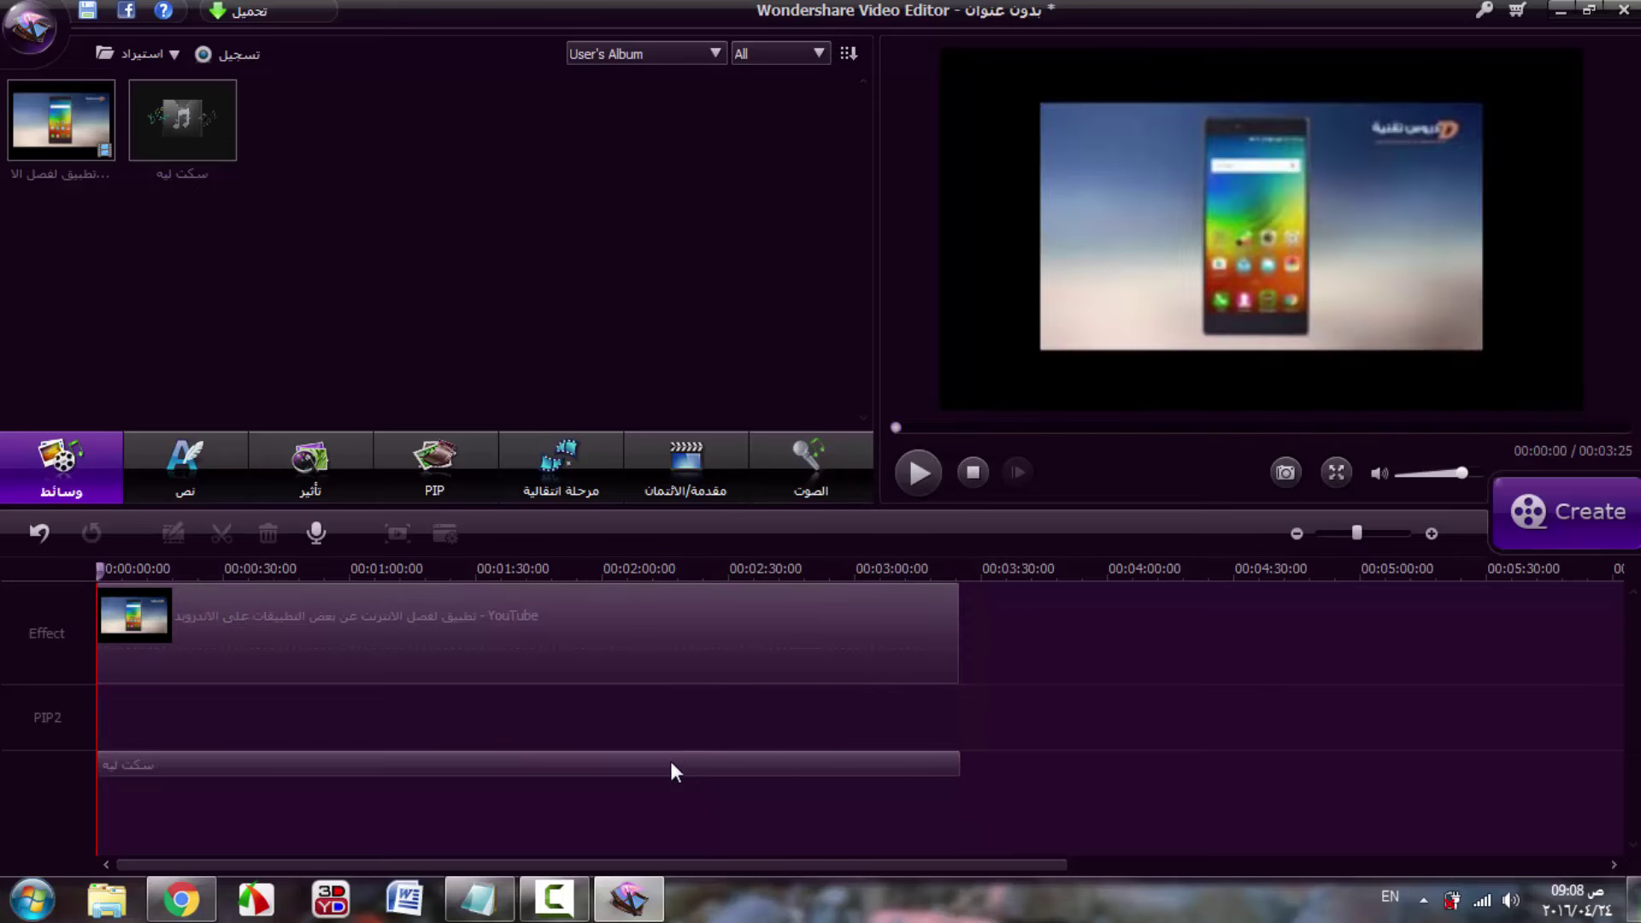
pyautogui.click(672, 765)
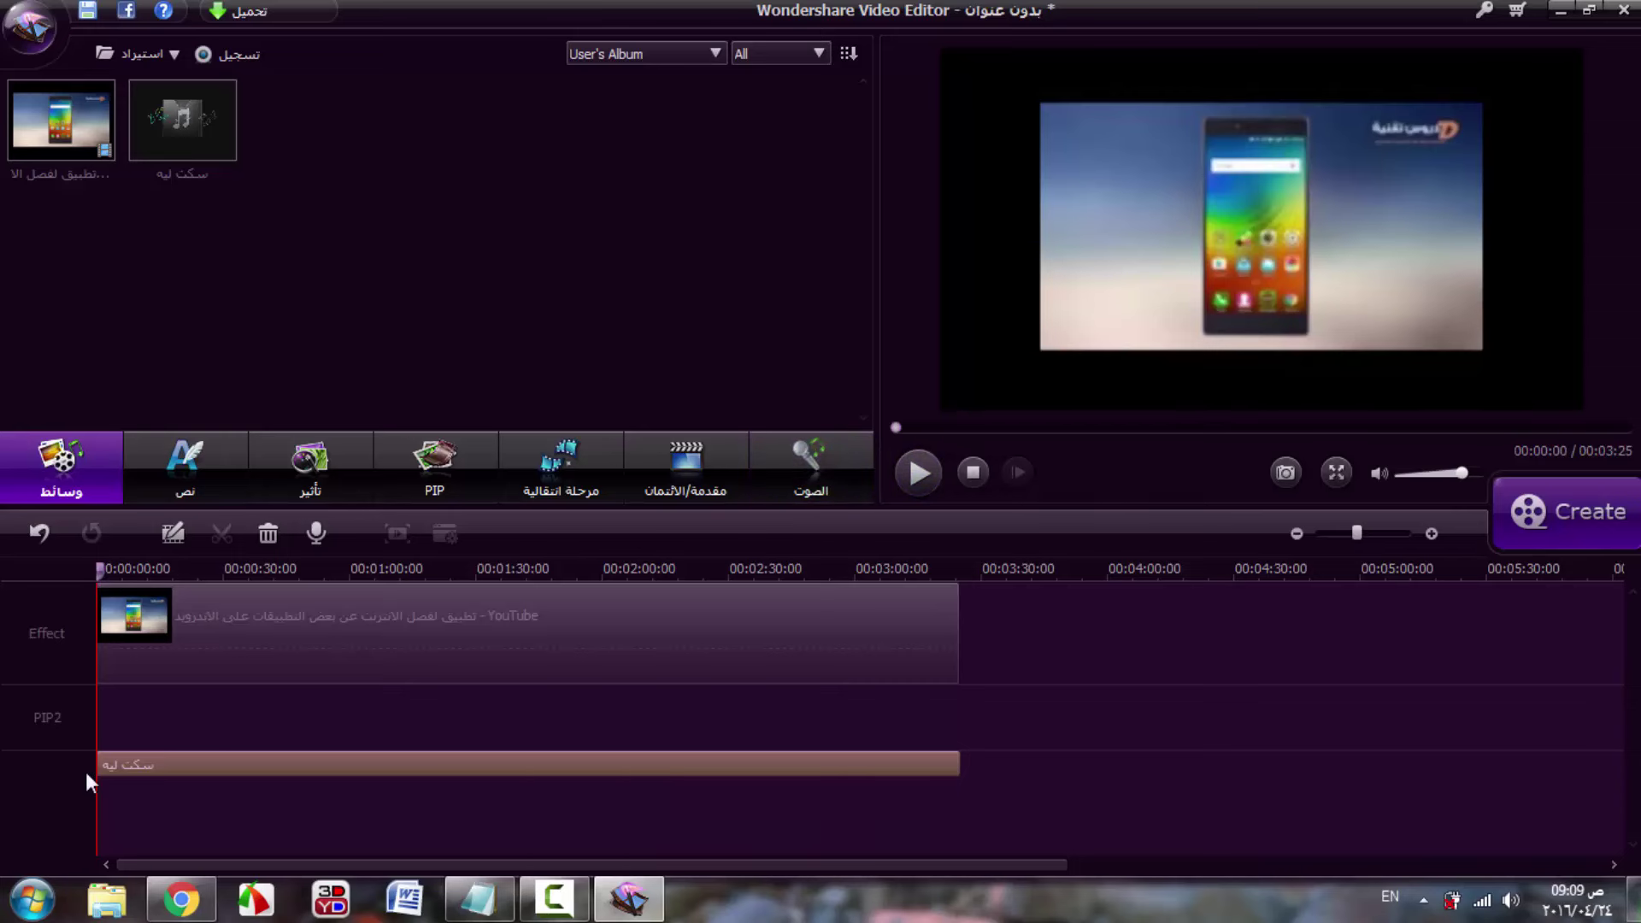
pyautogui.click(331, 618)
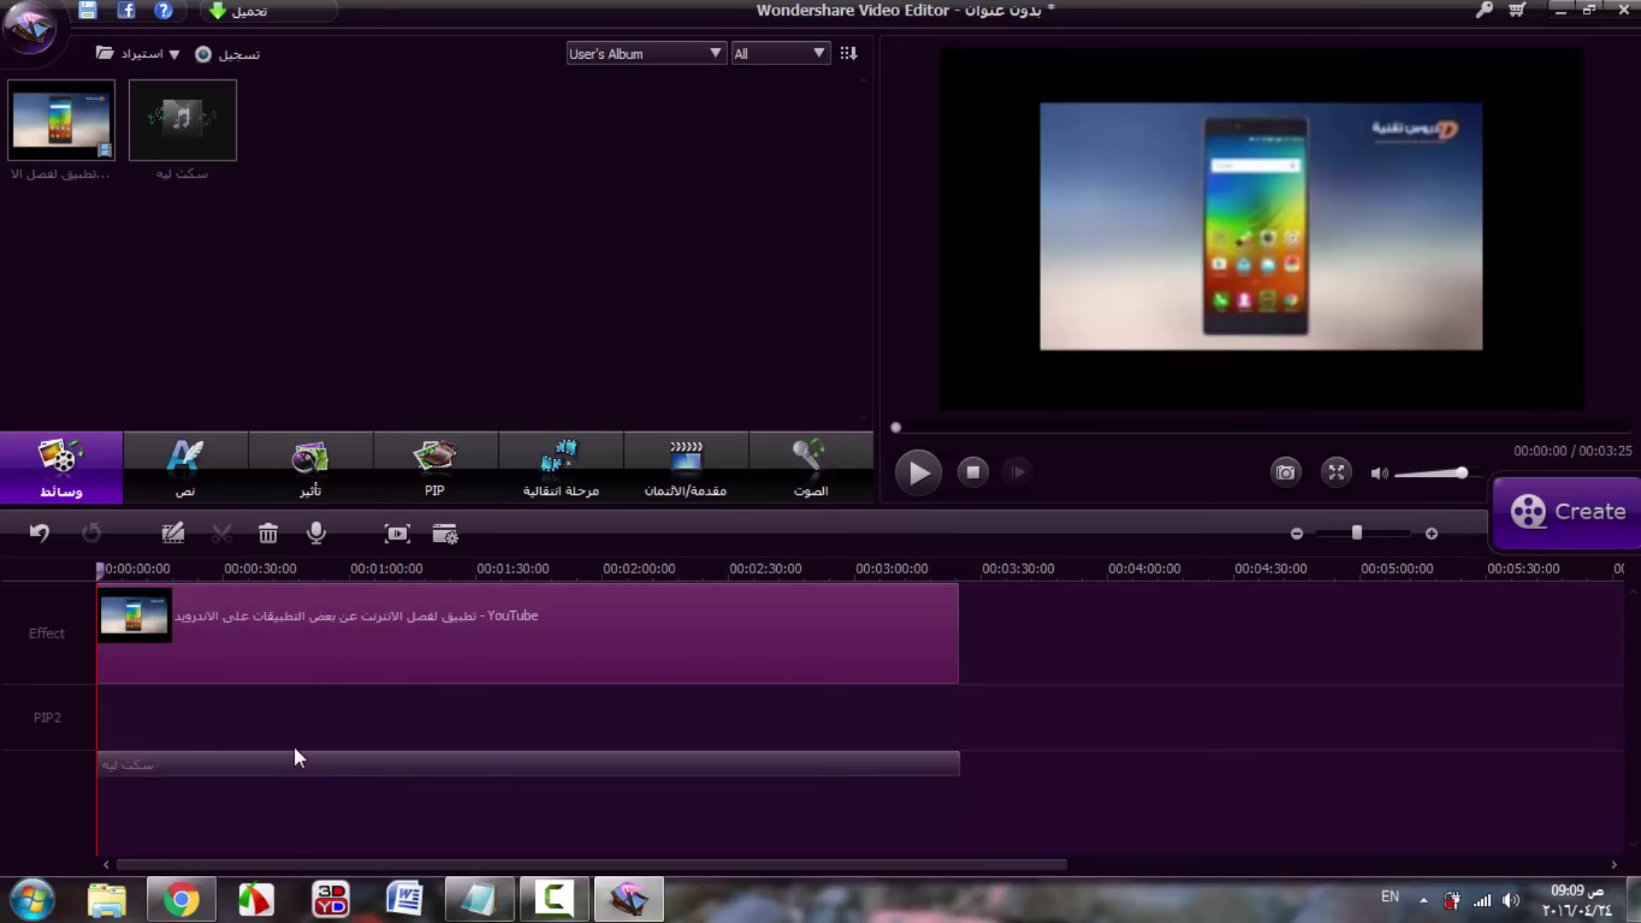
pyautogui.click(297, 764)
pyautogui.click(331, 653)
pyautogui.rightClick(327, 764)
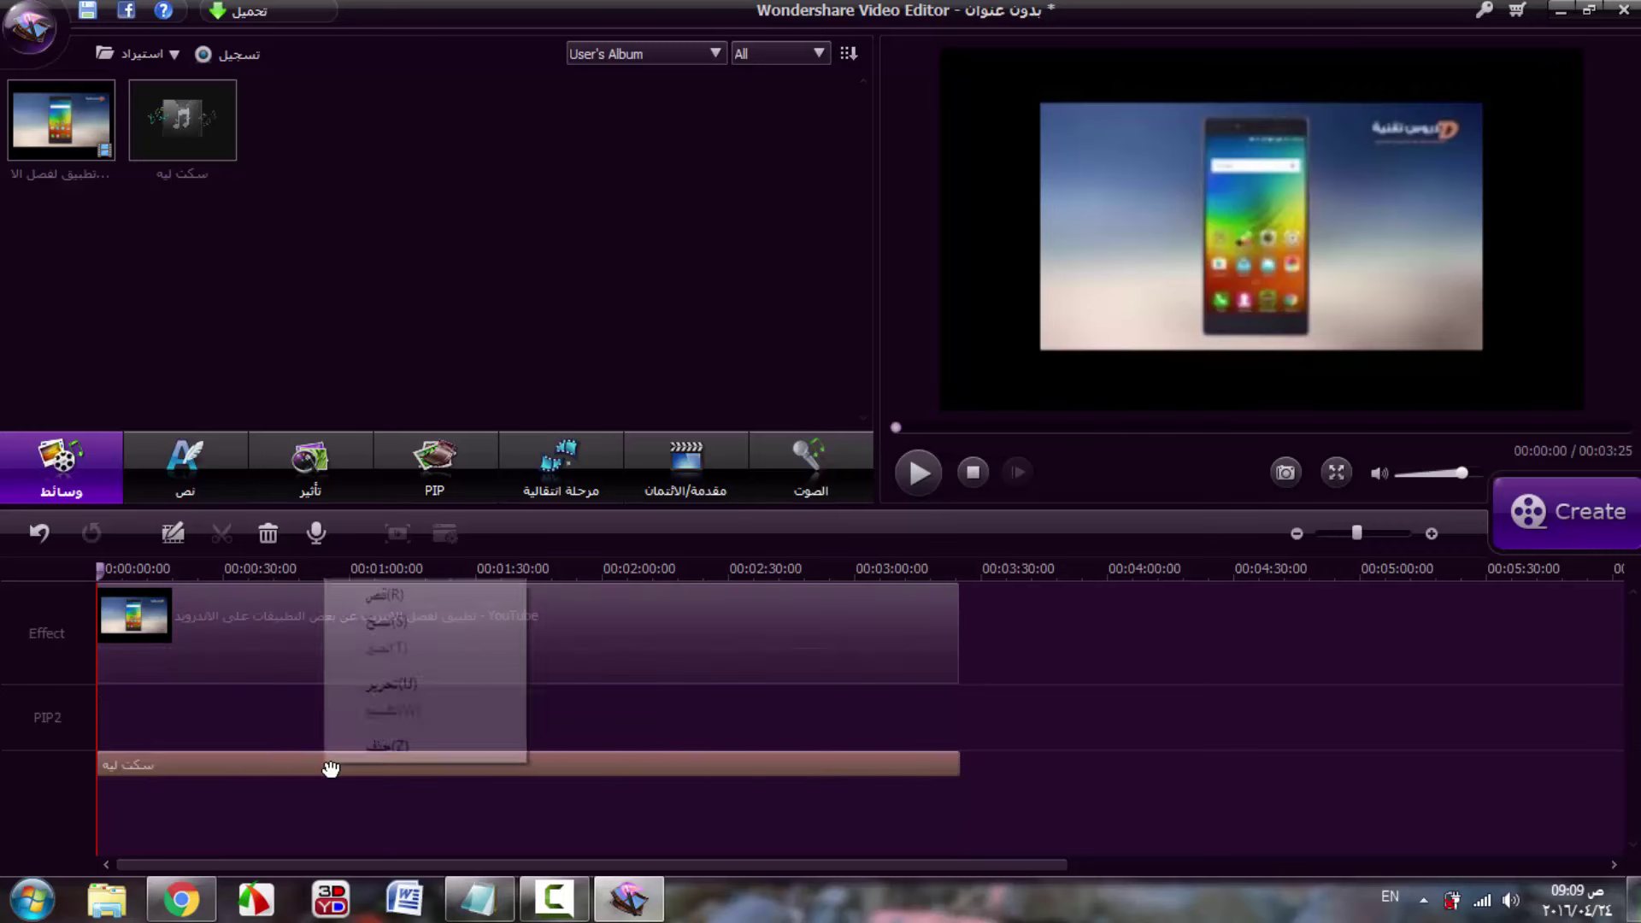
pyautogui.click(590, 770)
pyautogui.moveTo(590, 769); pyautogui.dragTo(490, 773)
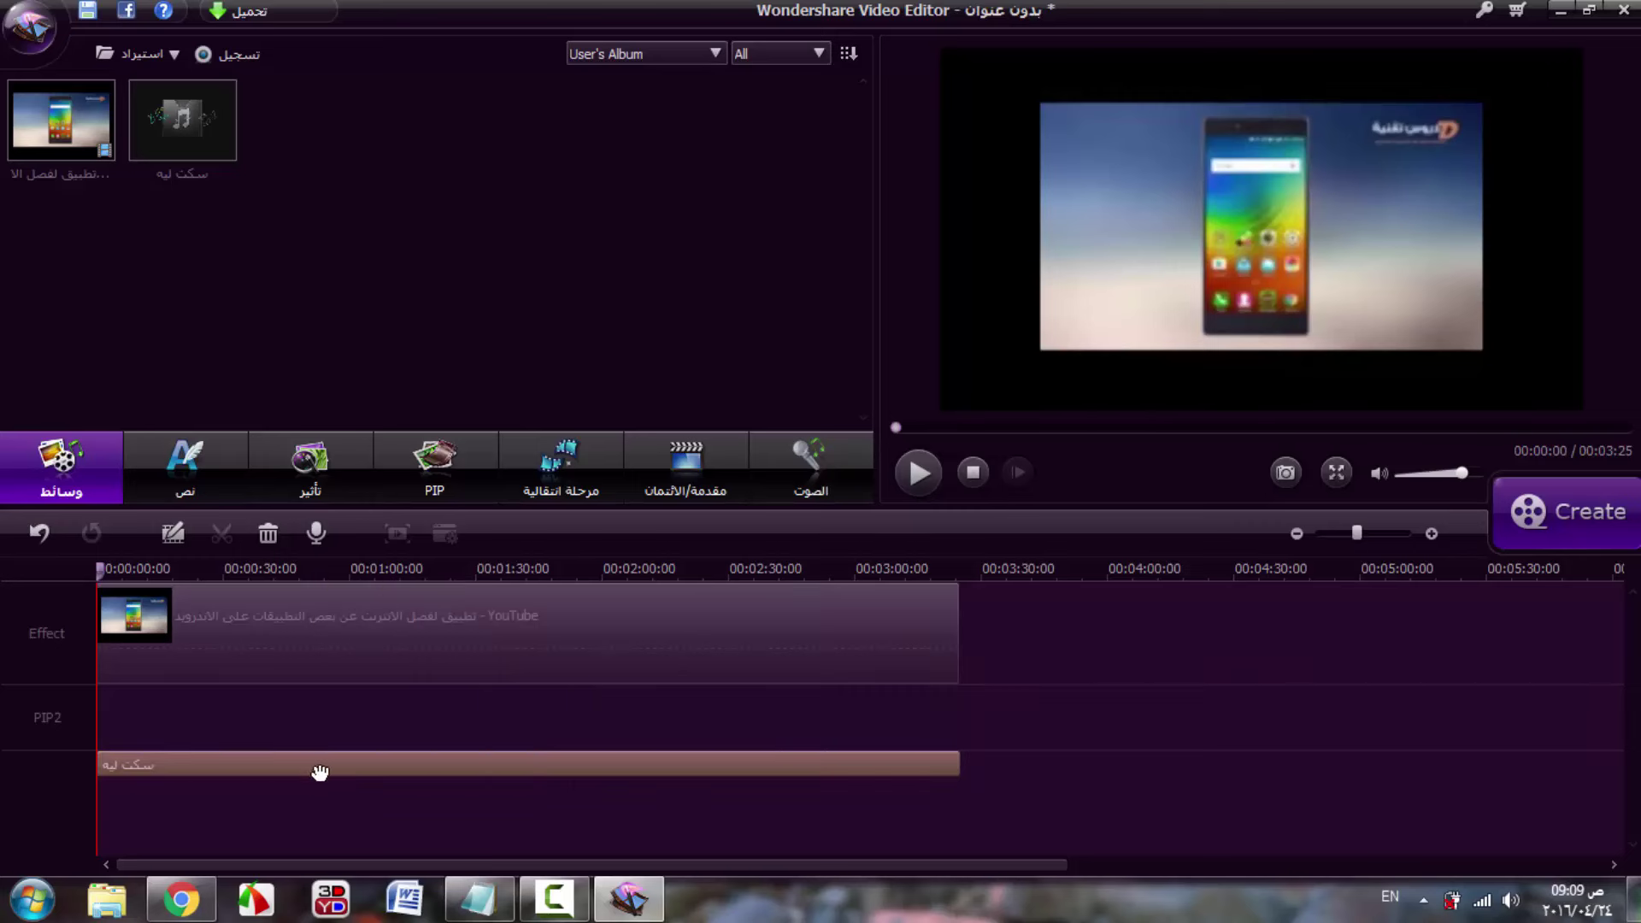
pyautogui.moveTo(320, 772); pyautogui.dragTo(451, 623)
pyautogui.click(450, 616)
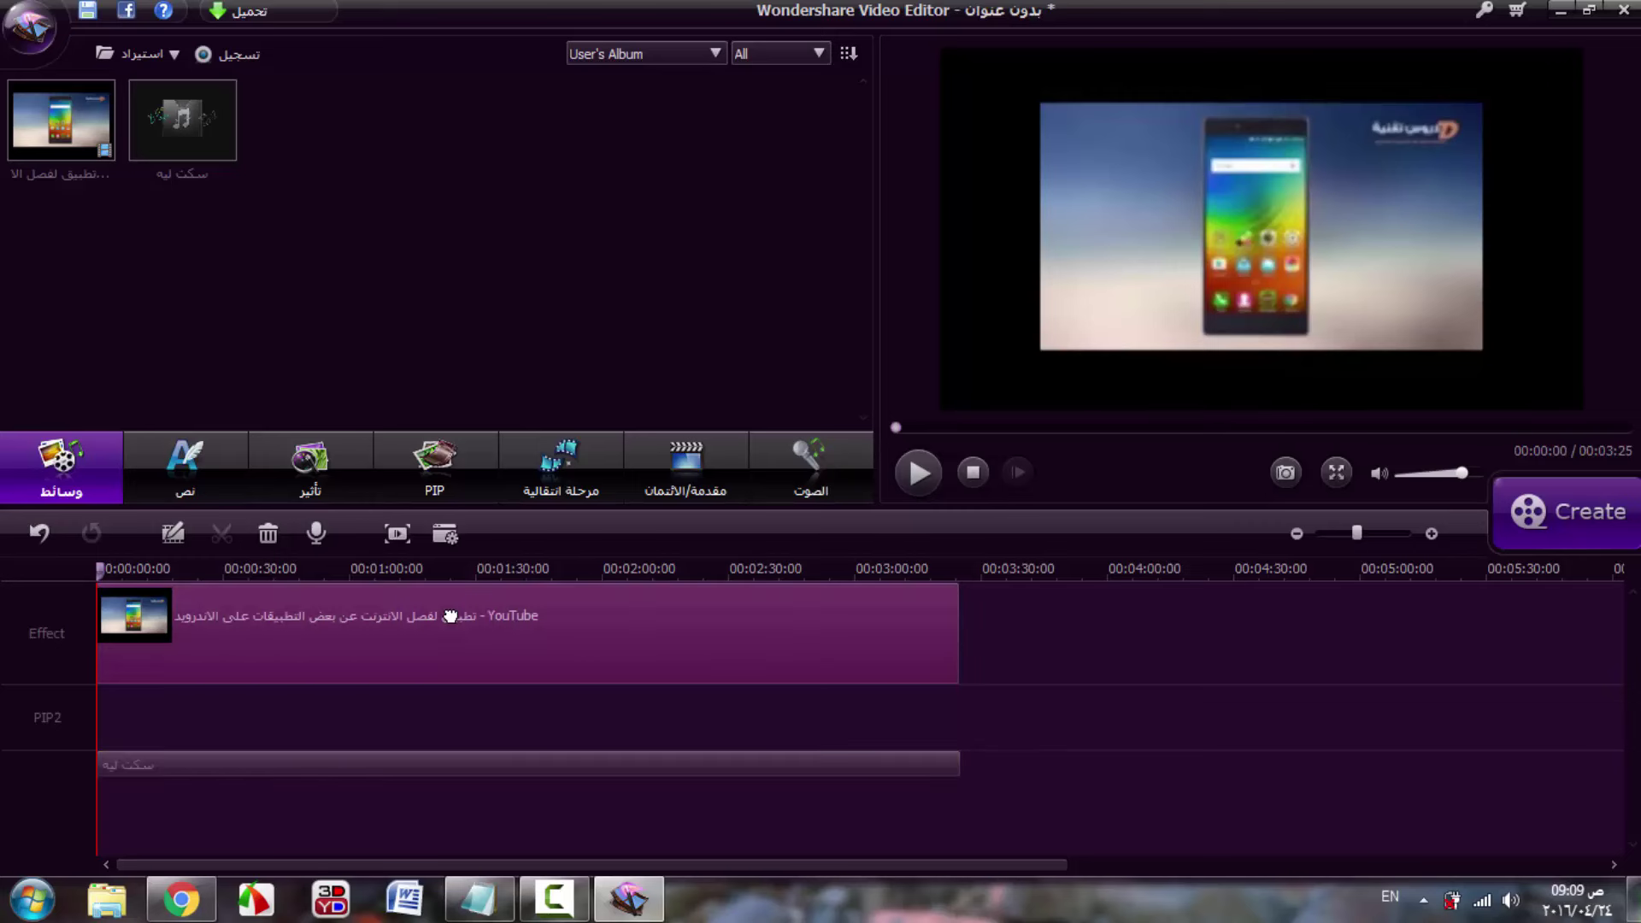
pyautogui.click(415, 769)
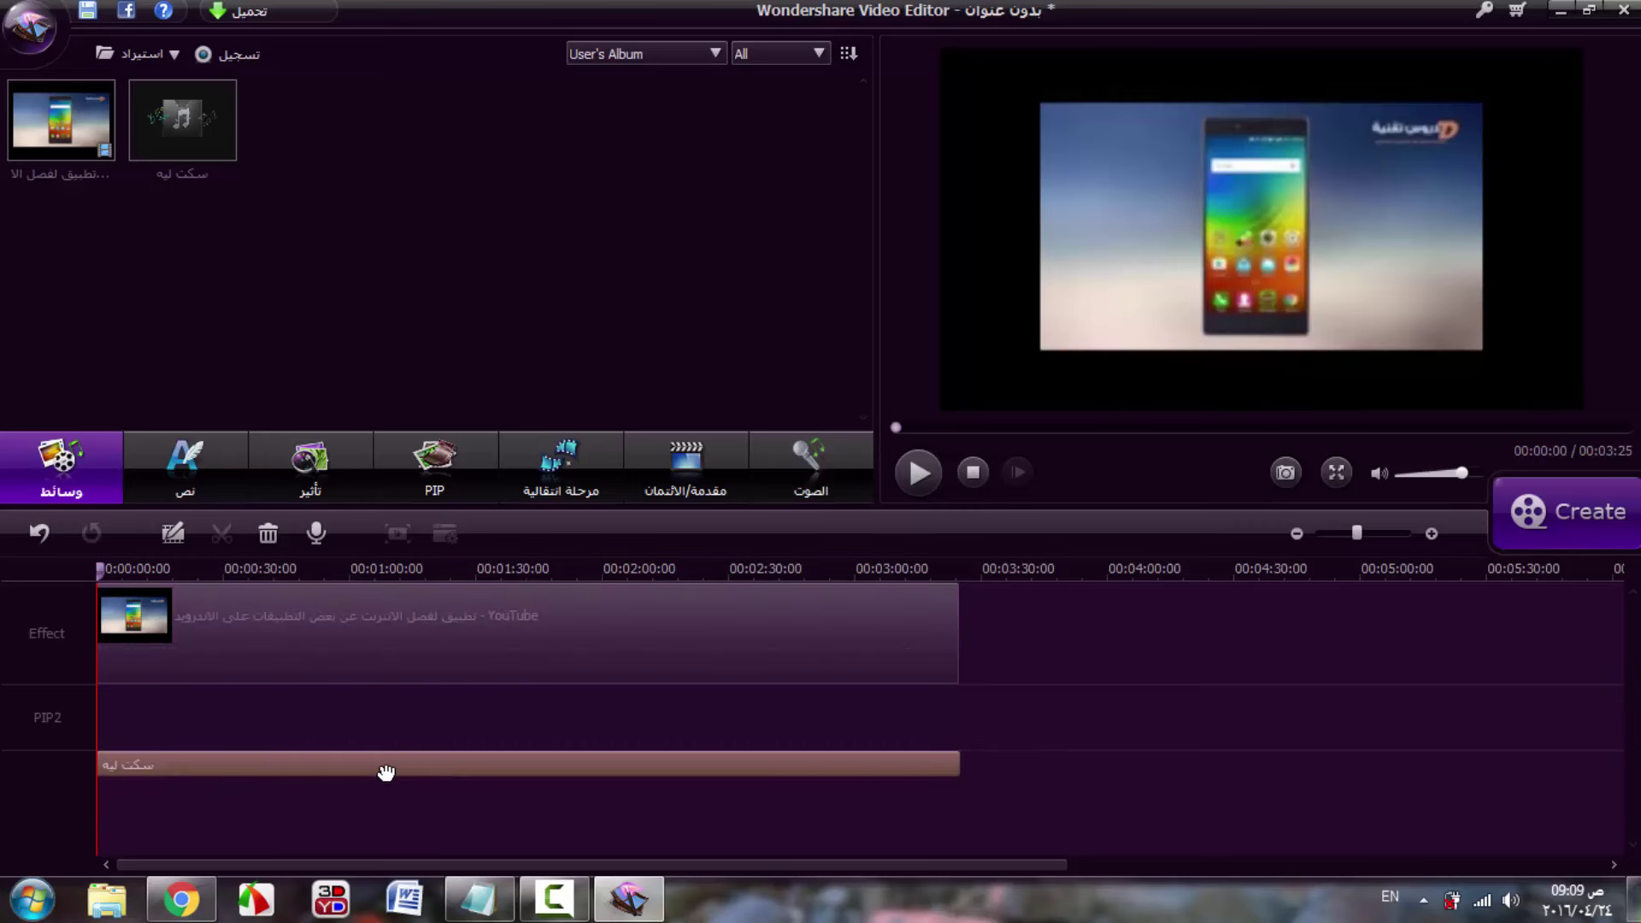
pyautogui.moveTo(385, 771); pyautogui.dragTo(344, 768)
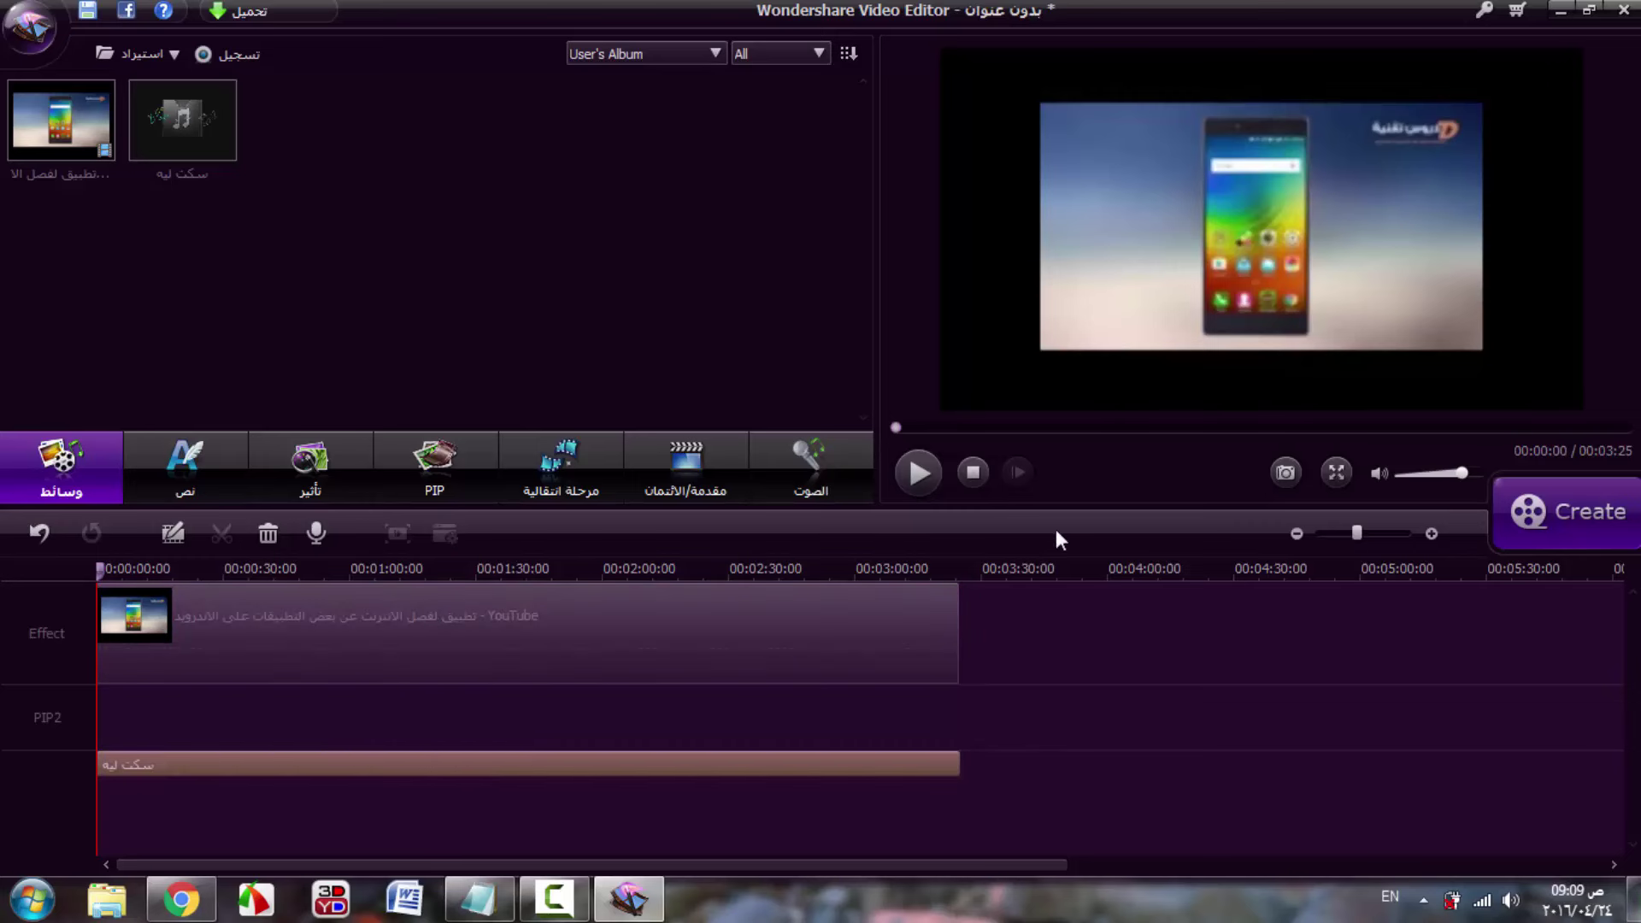
# - Switch to Notepad and go over the lesson topics in New Text Document (2).txt, highlighting each line
pyautogui.click(478, 899)
pyautogui.moveTo(469, 198); pyautogui.dragTo(369, 209)
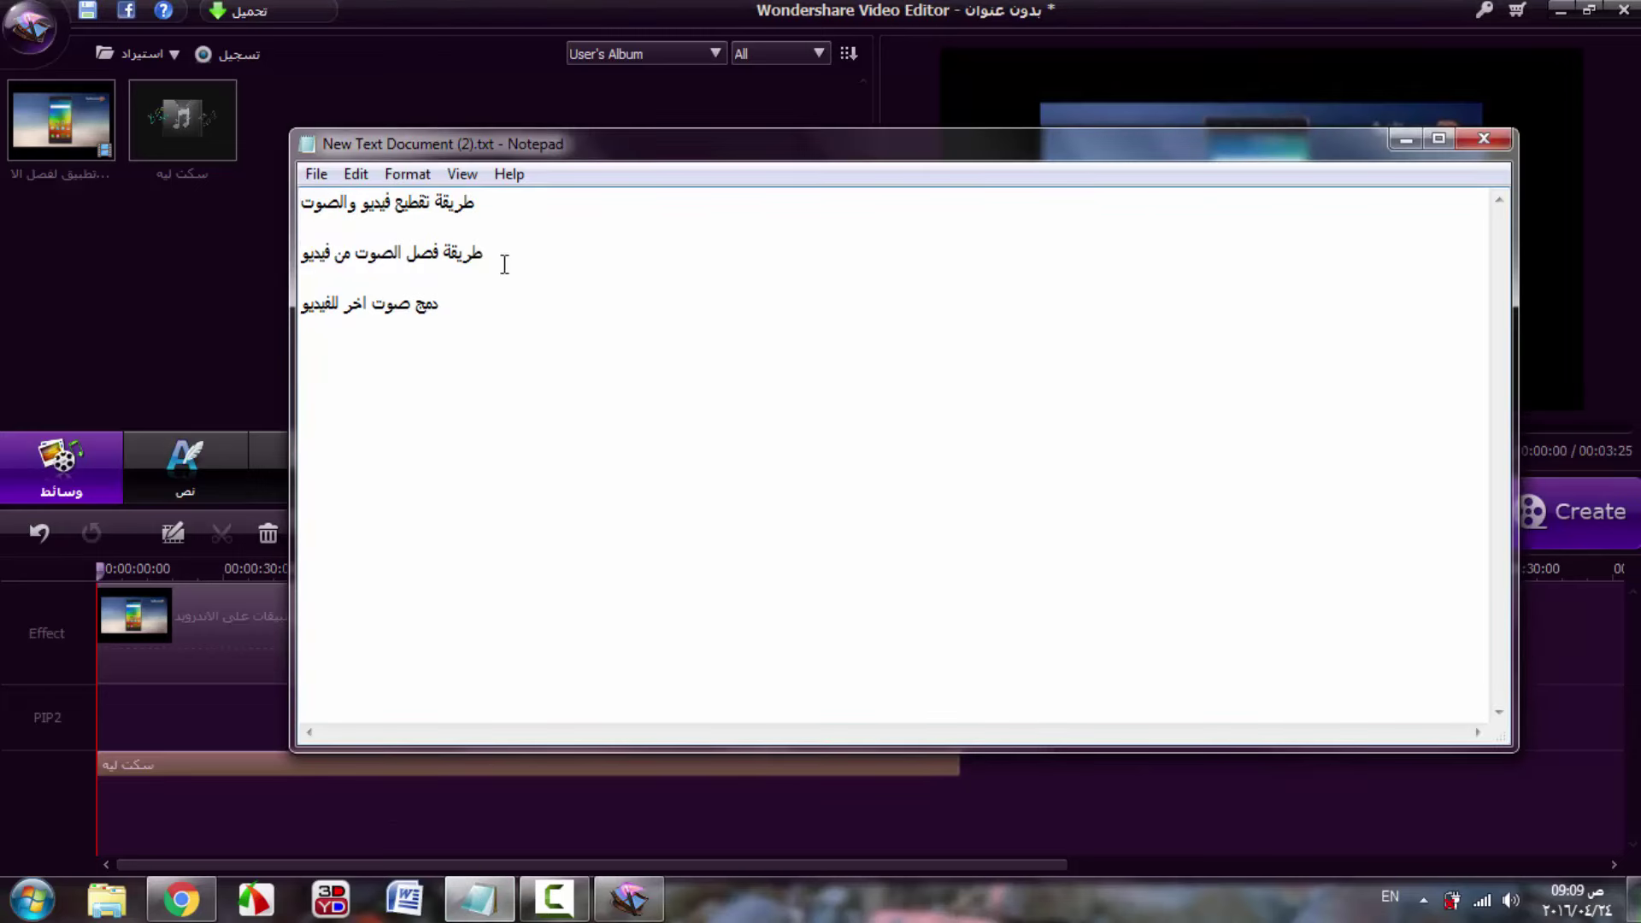
pyautogui.moveTo(505, 258); pyautogui.dragTo(325, 256)
pyautogui.click(459, 305)
pyautogui.moveTo(458, 305); pyautogui.dragTo(306, 305)
pyautogui.click(469, 913)
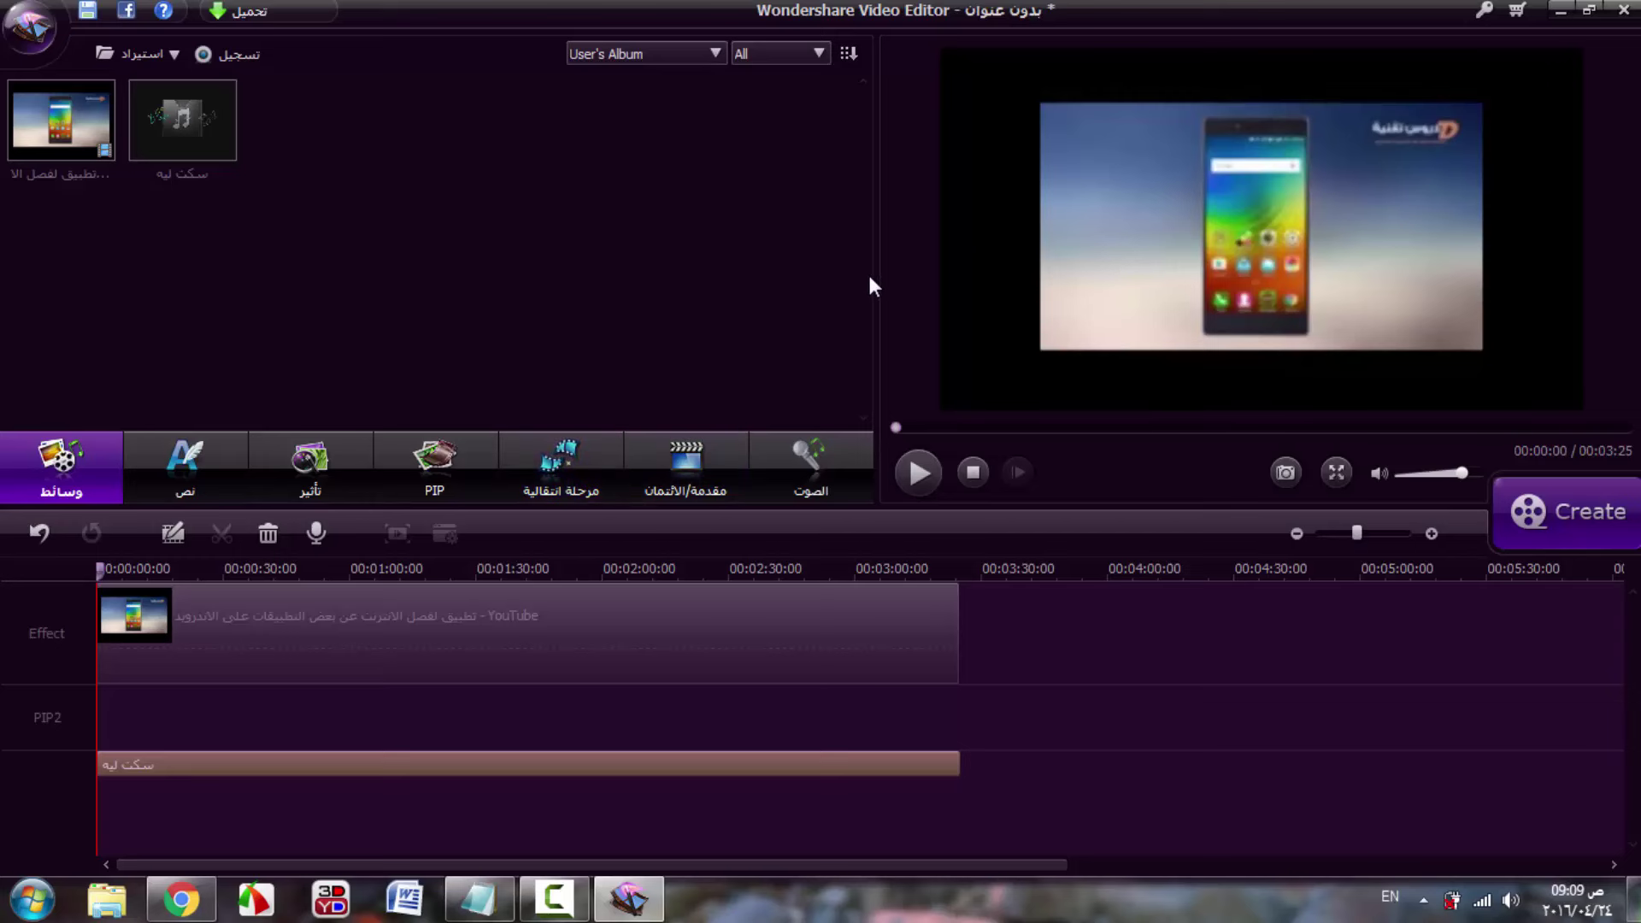
# - Open the export settings and look through the format, YouTube and DVD output options
pyautogui.click(1587, 514)
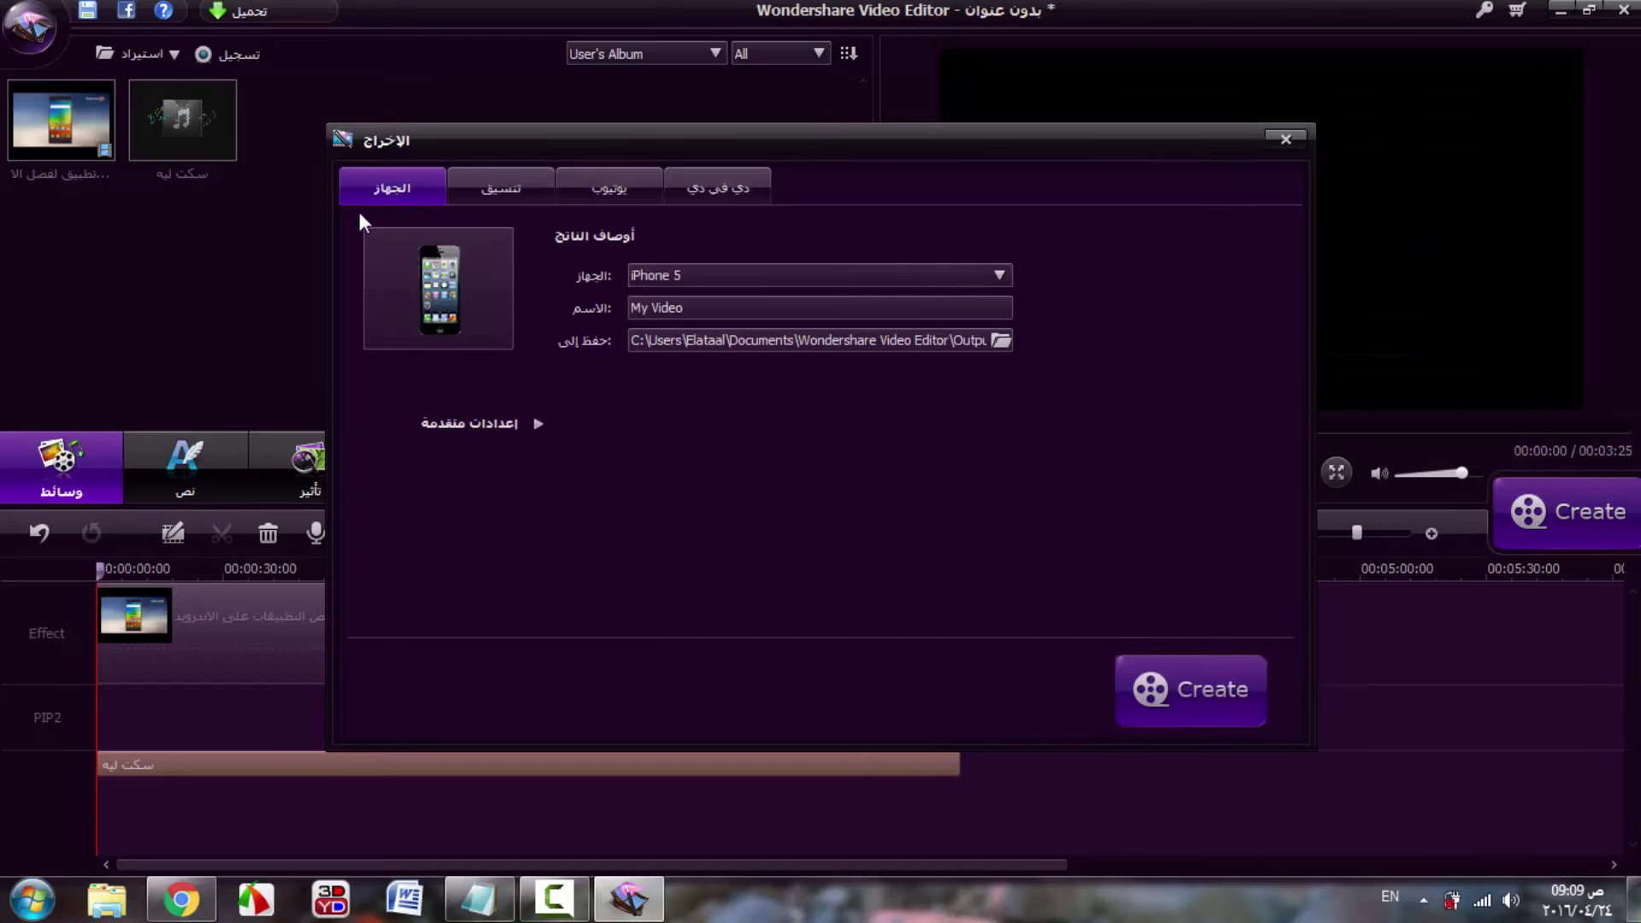
pyautogui.click(491, 188)
pyautogui.click(591, 192)
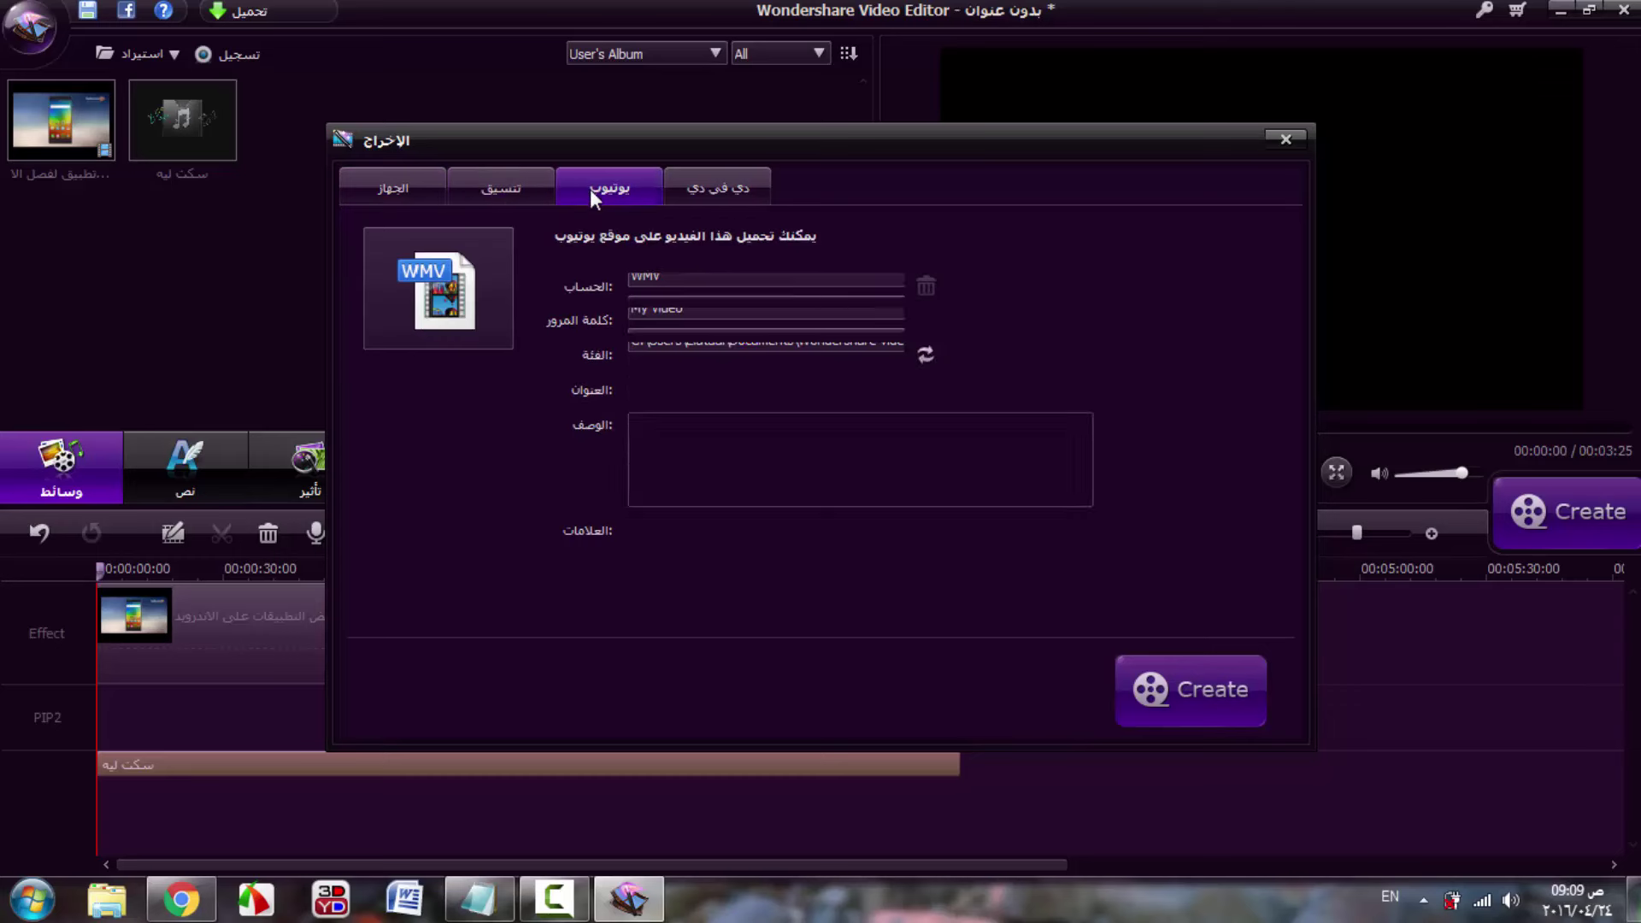
pyautogui.click(728, 197)
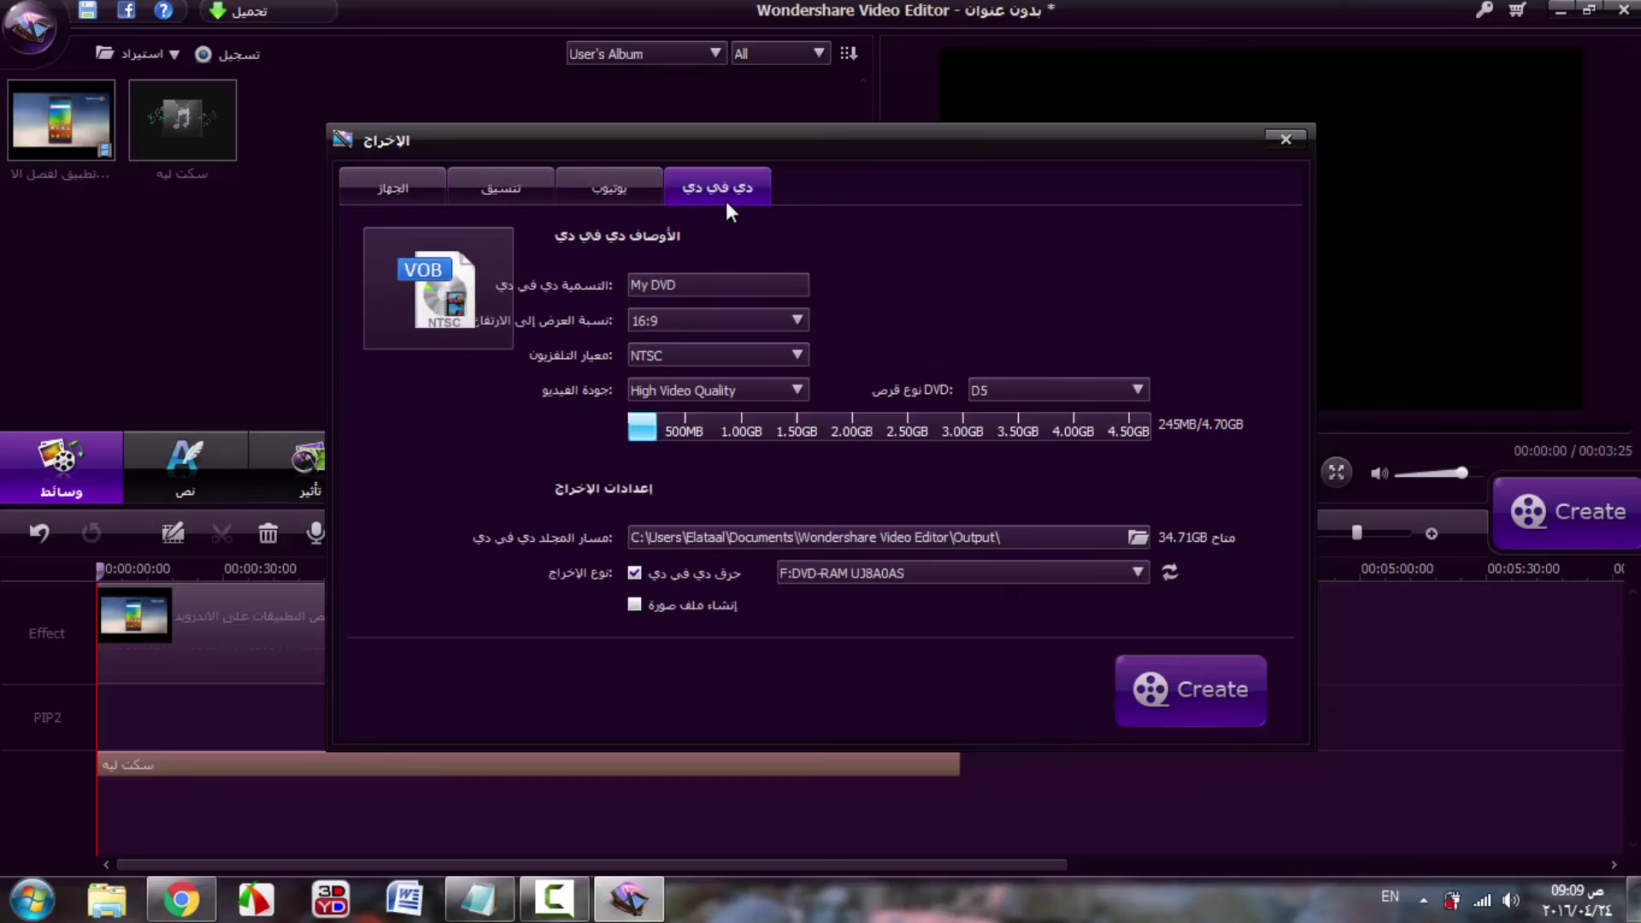
# - Choose file format export and set the output format to HD MP4
pyautogui.click(501, 196)
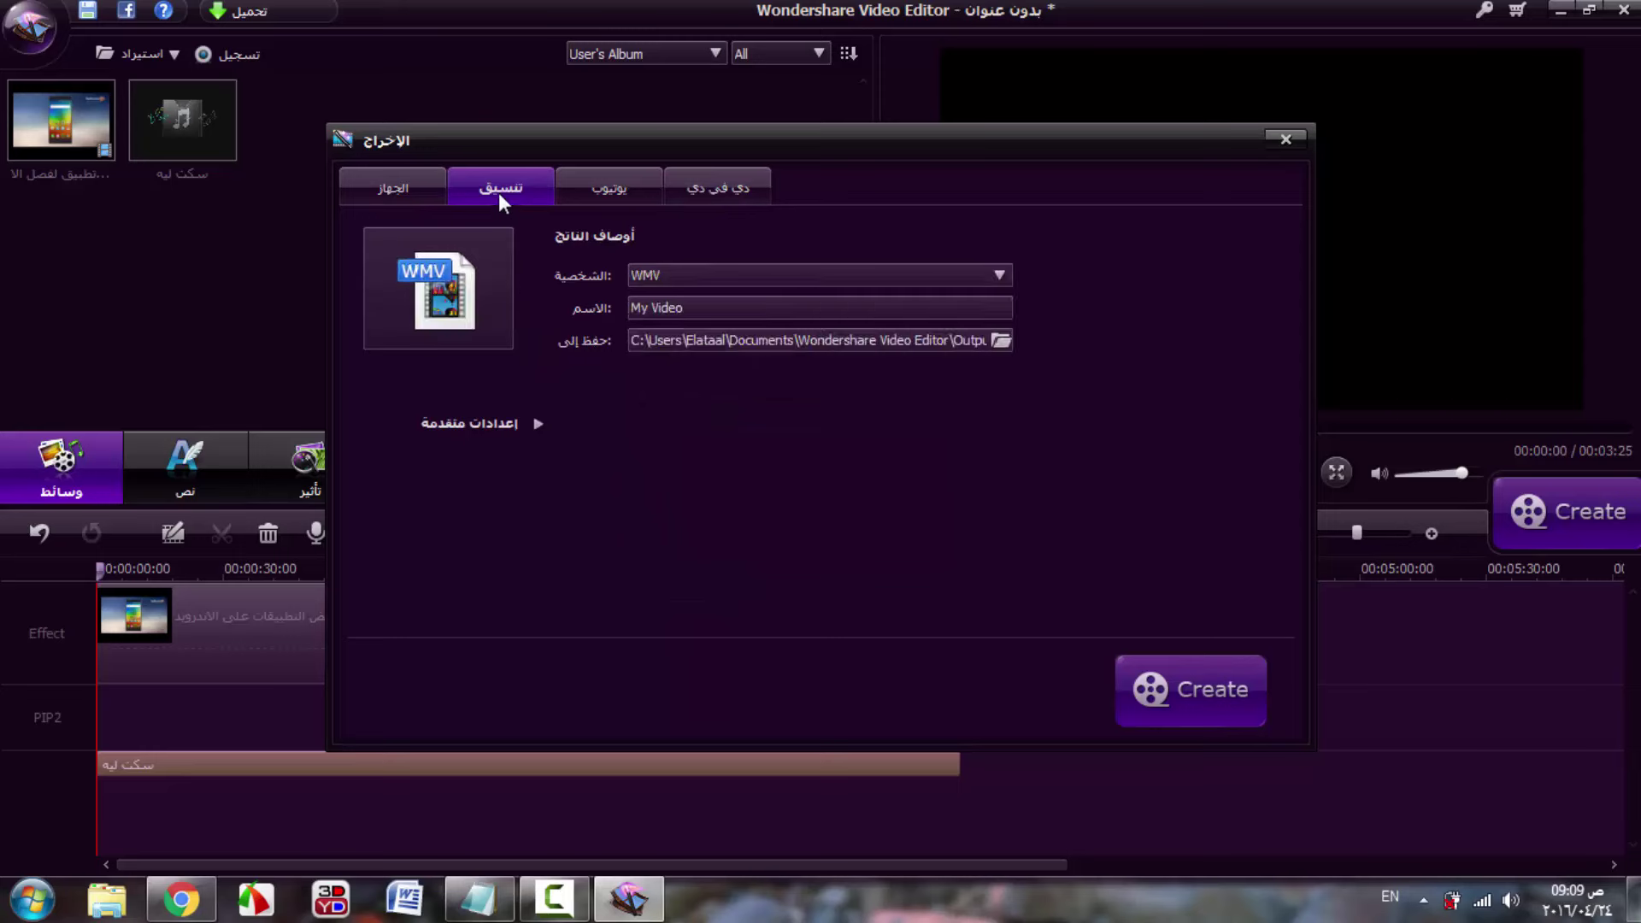
pyautogui.click(773, 276)
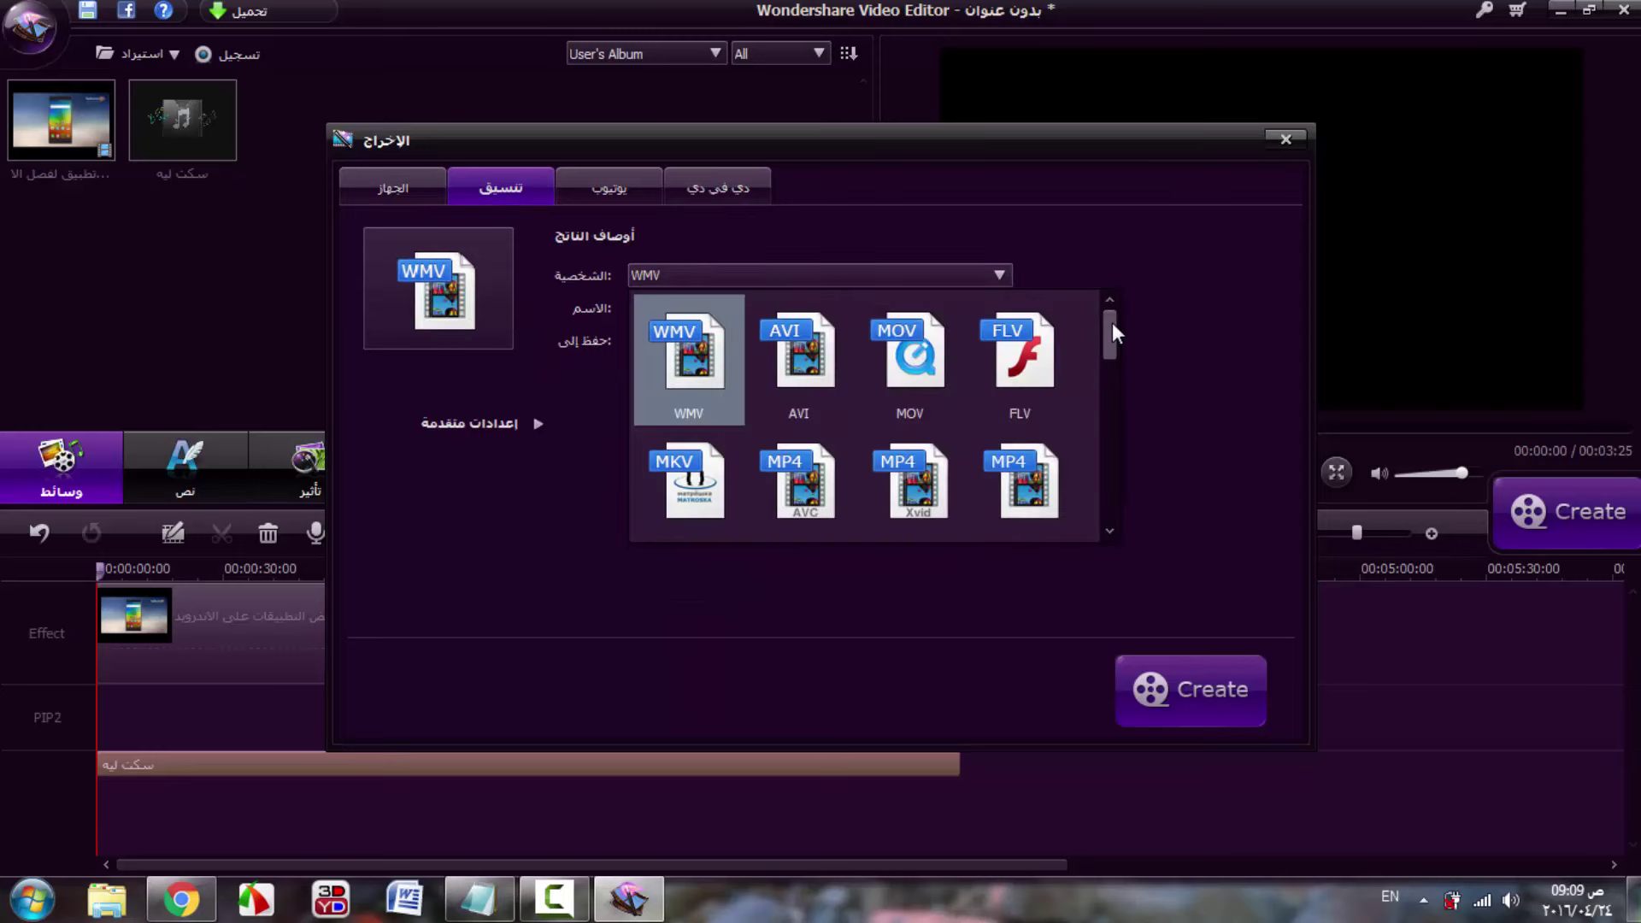
pyautogui.moveTo(1111, 322); pyautogui.dragTo(1103, 485)
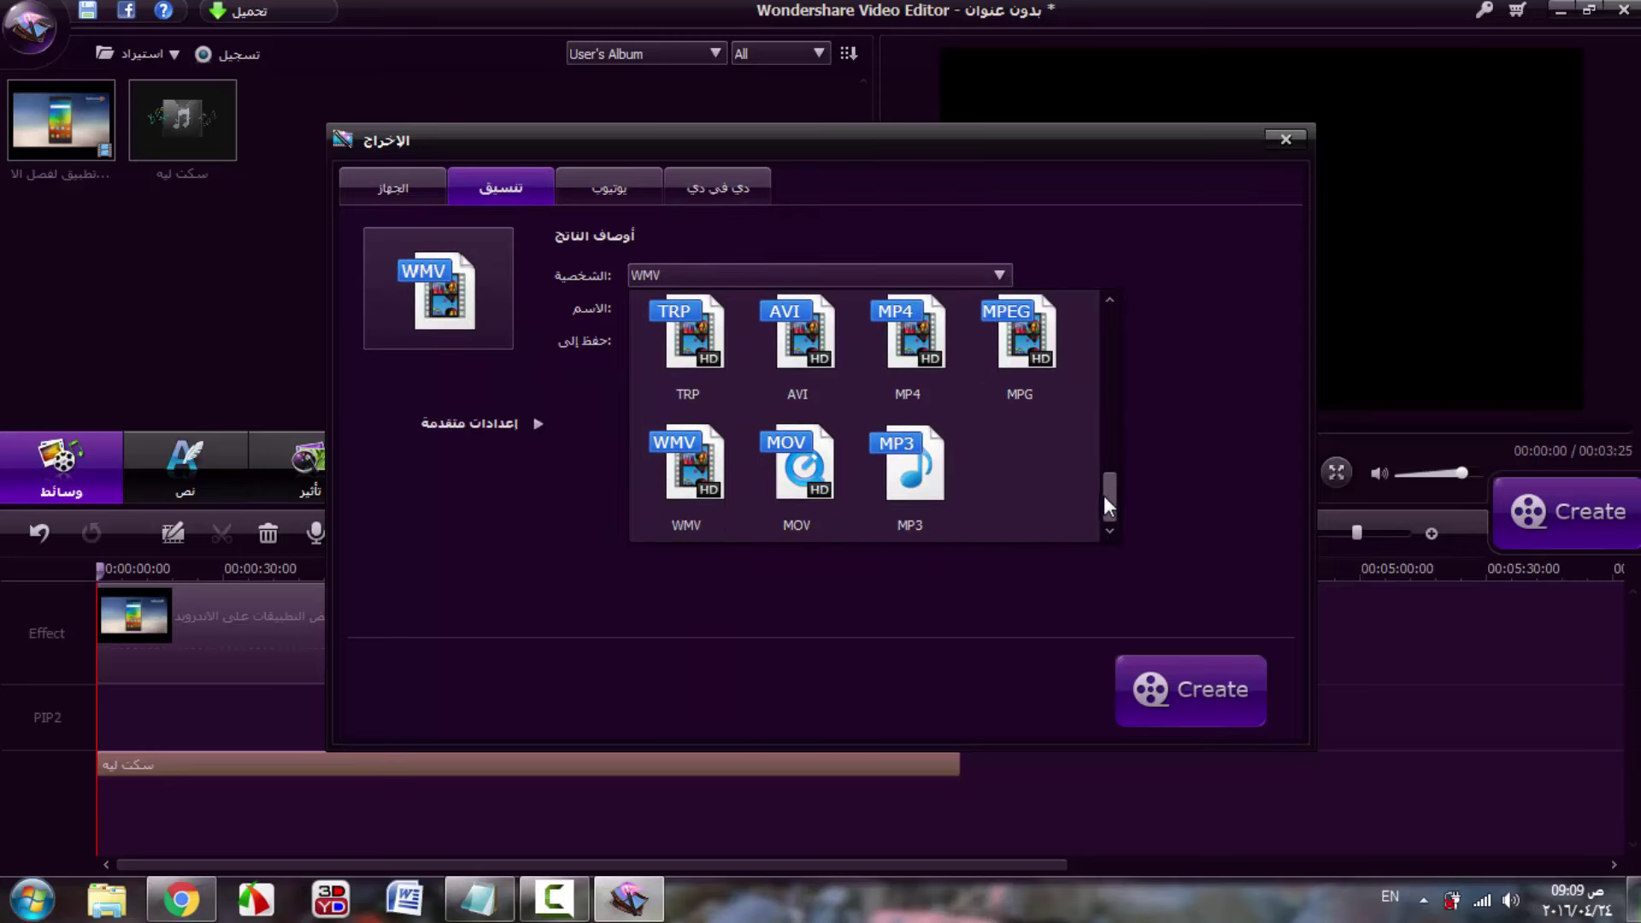
pyautogui.click(935, 367)
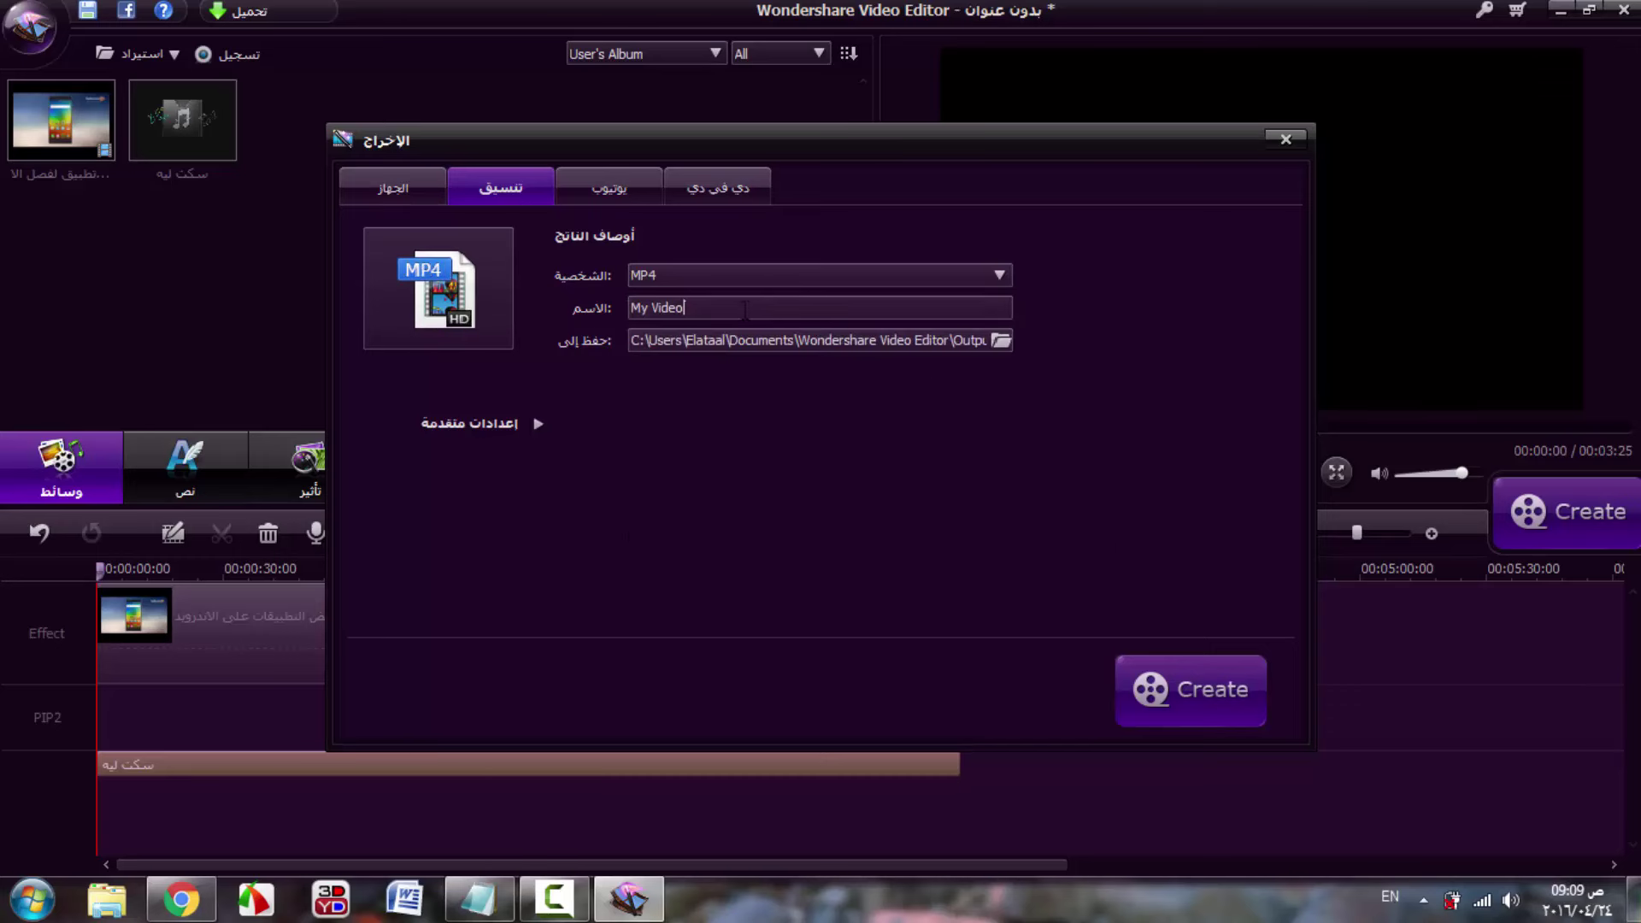
# - Name the output video الفيديو الخاص بى
pyautogui.write('myvideo')
pyautogui.press('BackSpace')
pyautogui.press('BackSpace')
pyautogui.press('BackSpace')
pyautogui.press('BackSpace')
pyautogui.press('BackSpace')
pyautogui.press('BackSpace')
pyautogui.press('BackSpace')
pyautogui.write('الفيديو الخاص بي')
# - Set the output folder to Desktop and start creating the video
pyautogui.click(1000, 340)
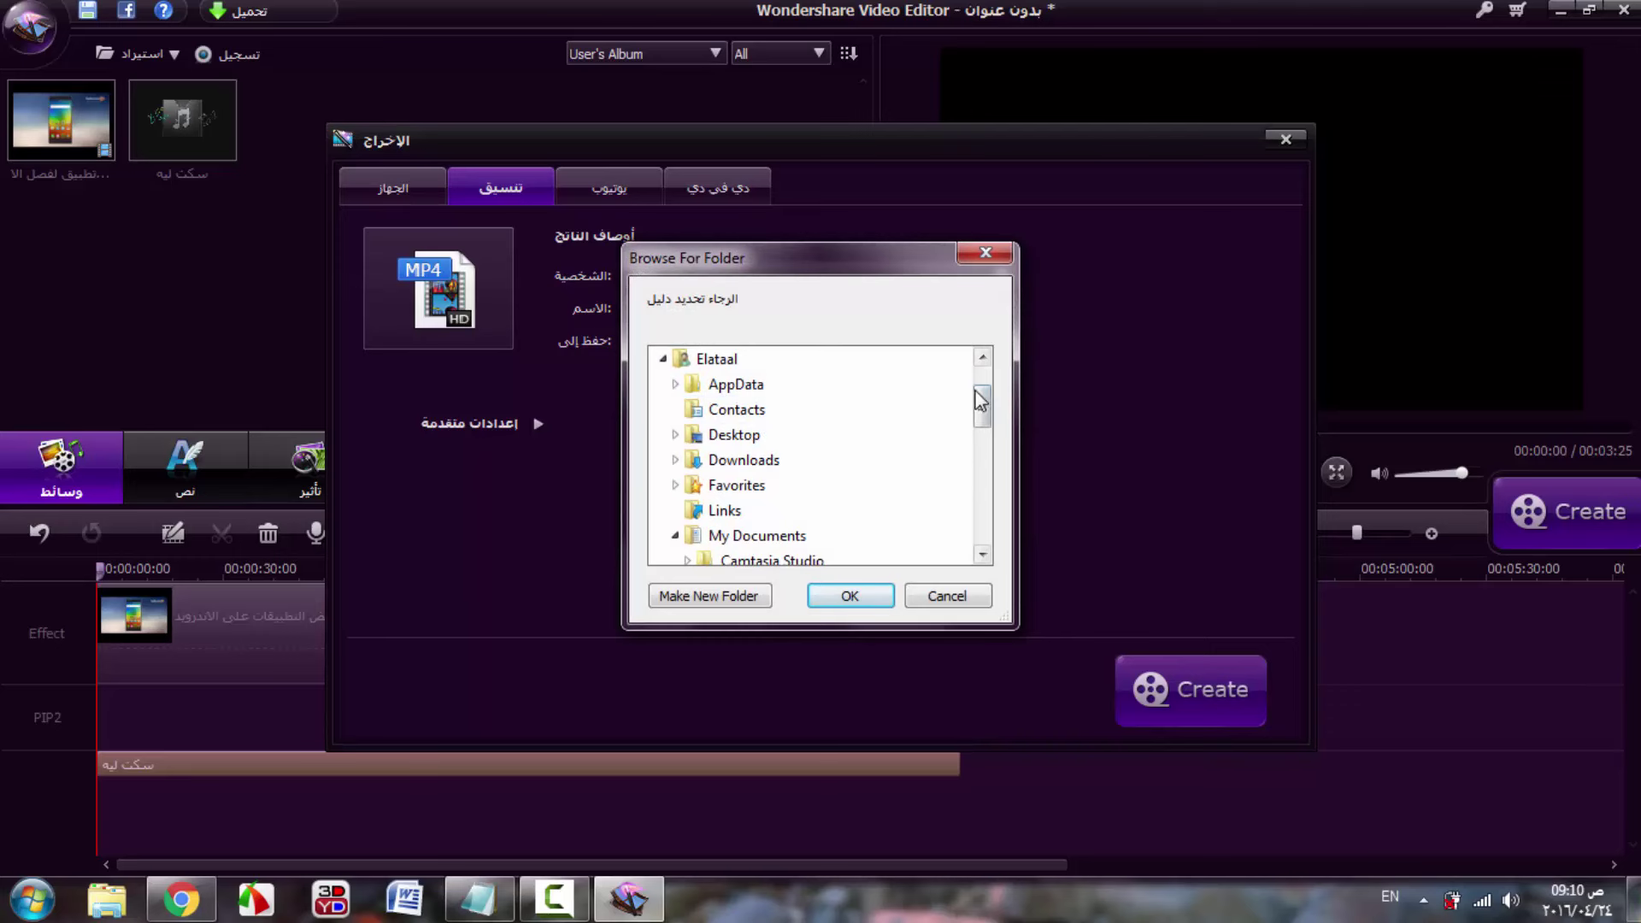
pyautogui.scroll(1, 981, 402)
pyautogui.click(711, 359)
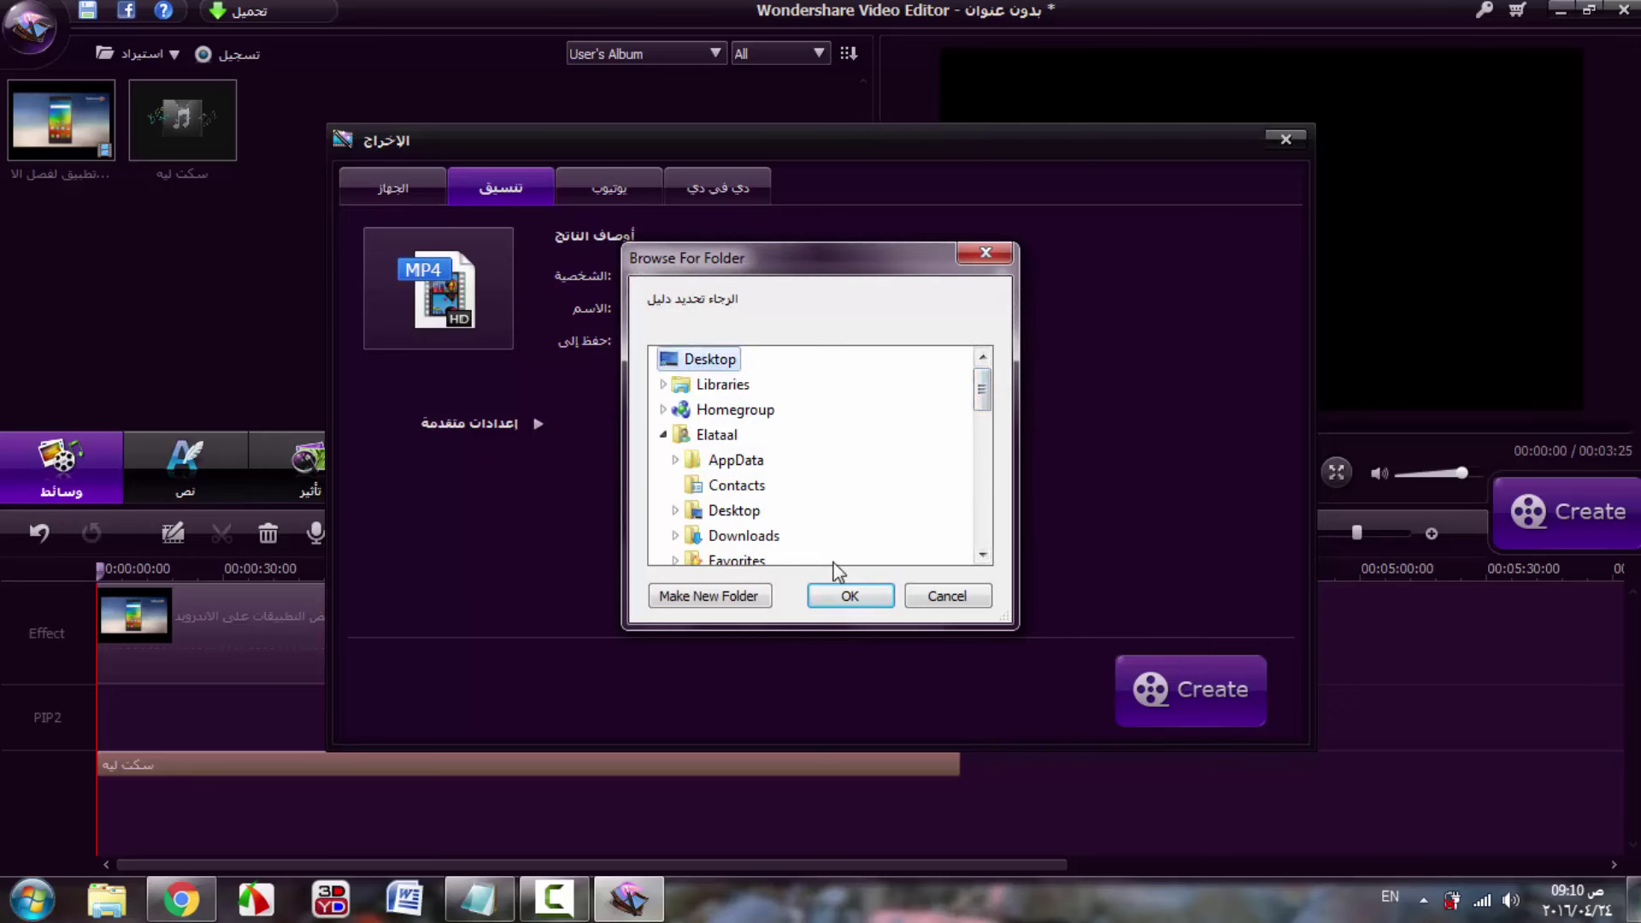
pyautogui.click(844, 589)
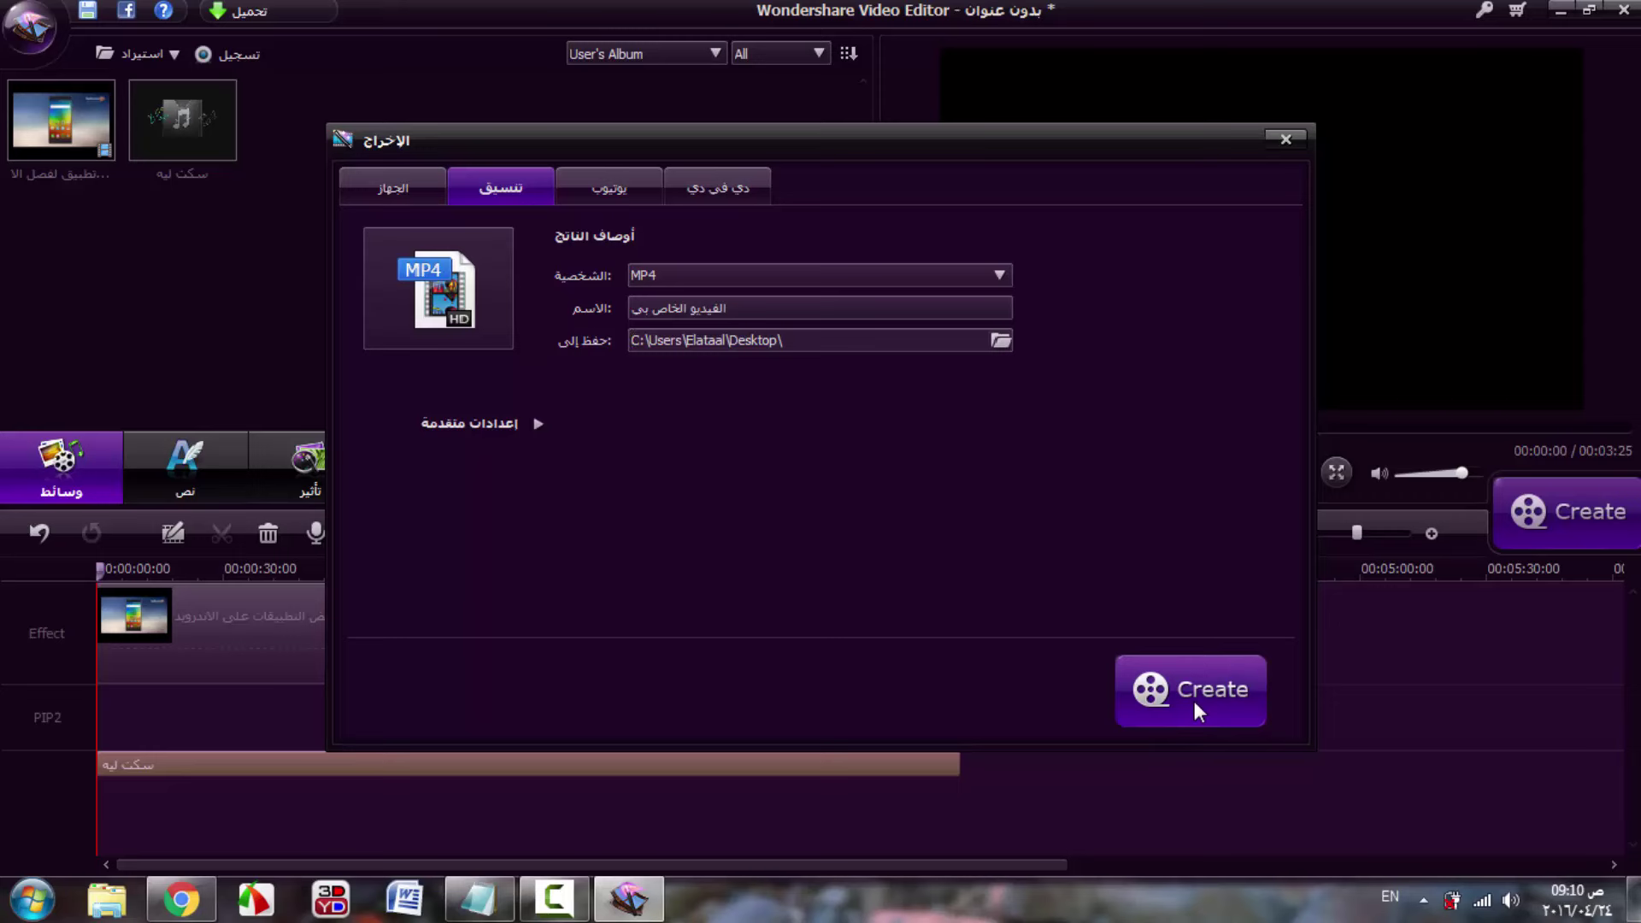
pyautogui.click(1193, 700)
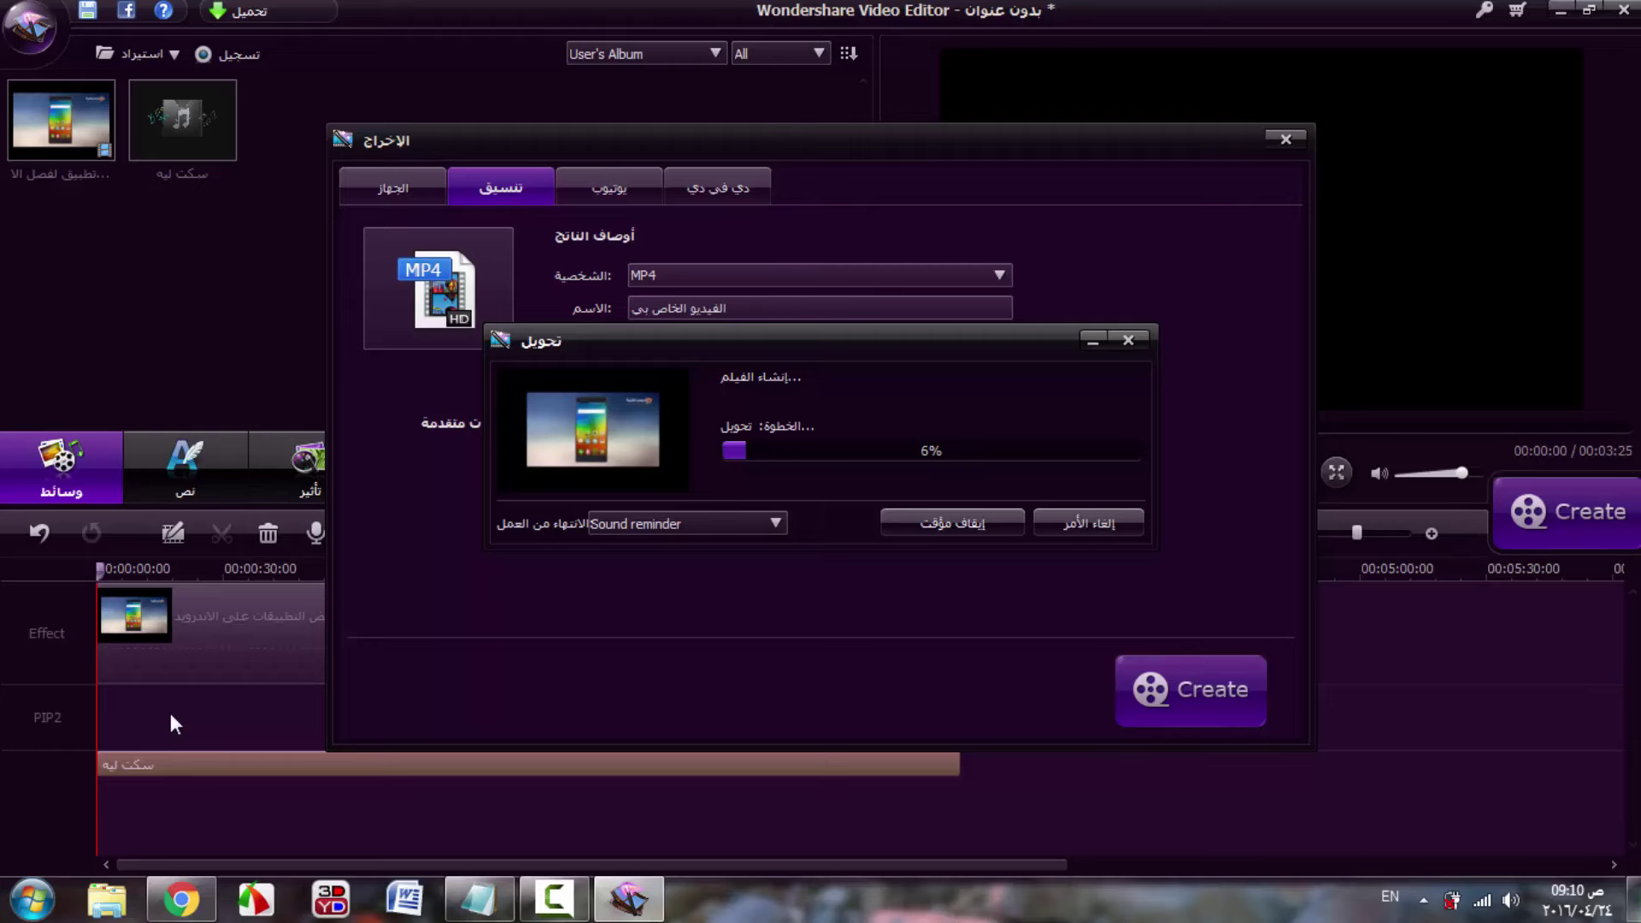
# - Switch to Chrome and look through the Wondershare Video Editor lessons and download section on the dross-tech blog page
pyautogui.click(181, 899)
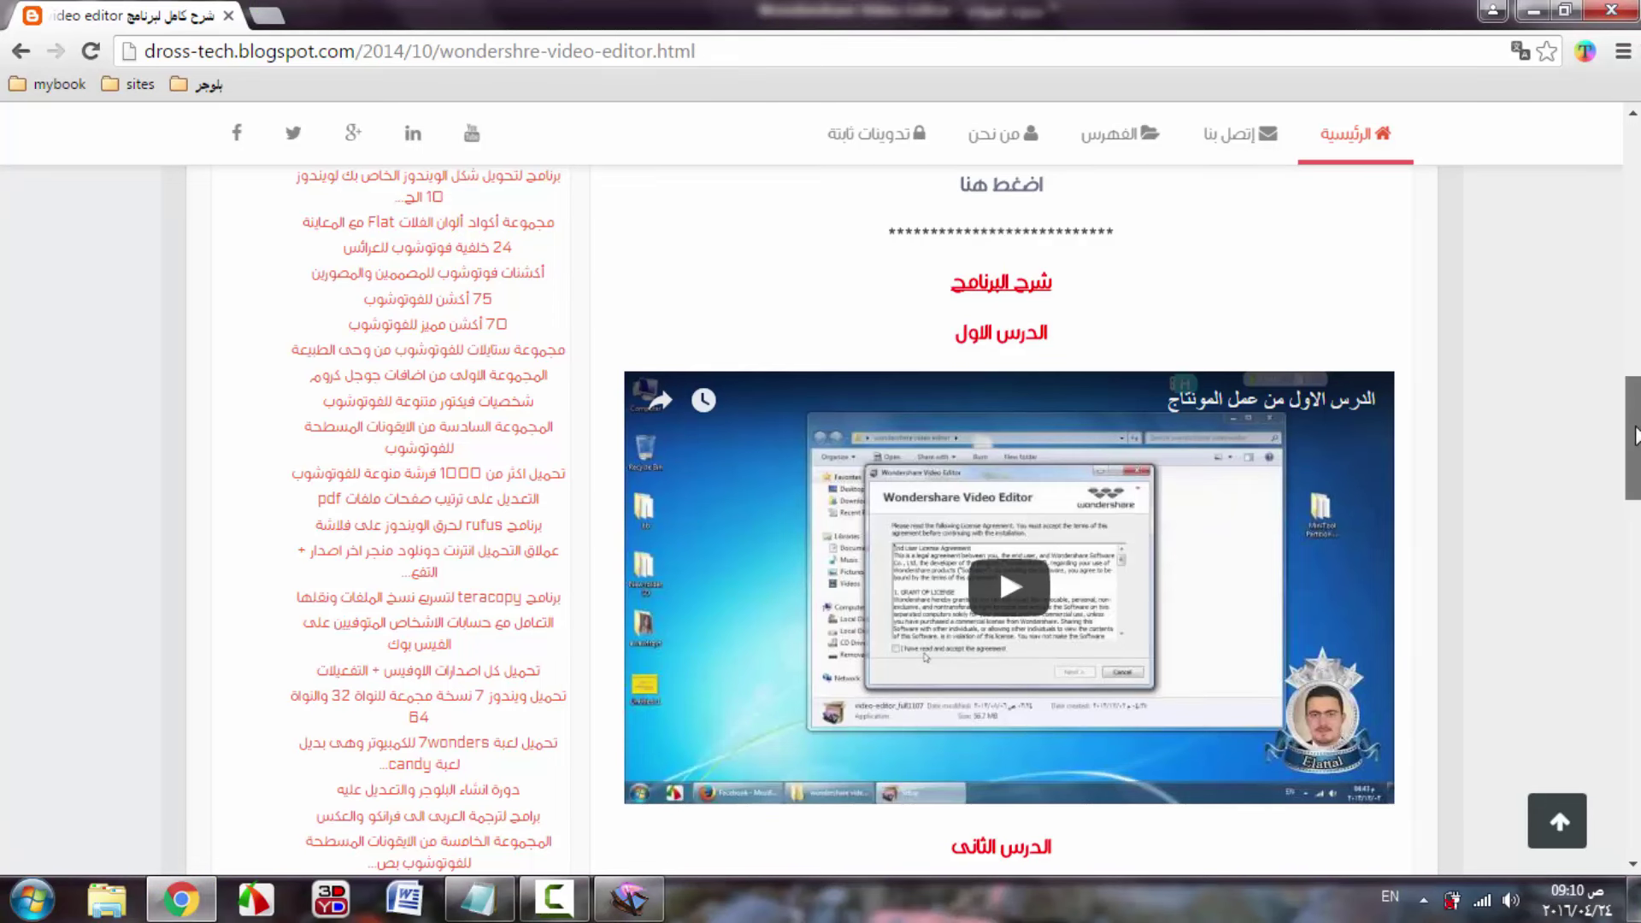
pyautogui.scroll(-10, 1009, 556)
pyautogui.scroll(-5, 1617, 416)
pyautogui.scroll(15, 1618, 416)
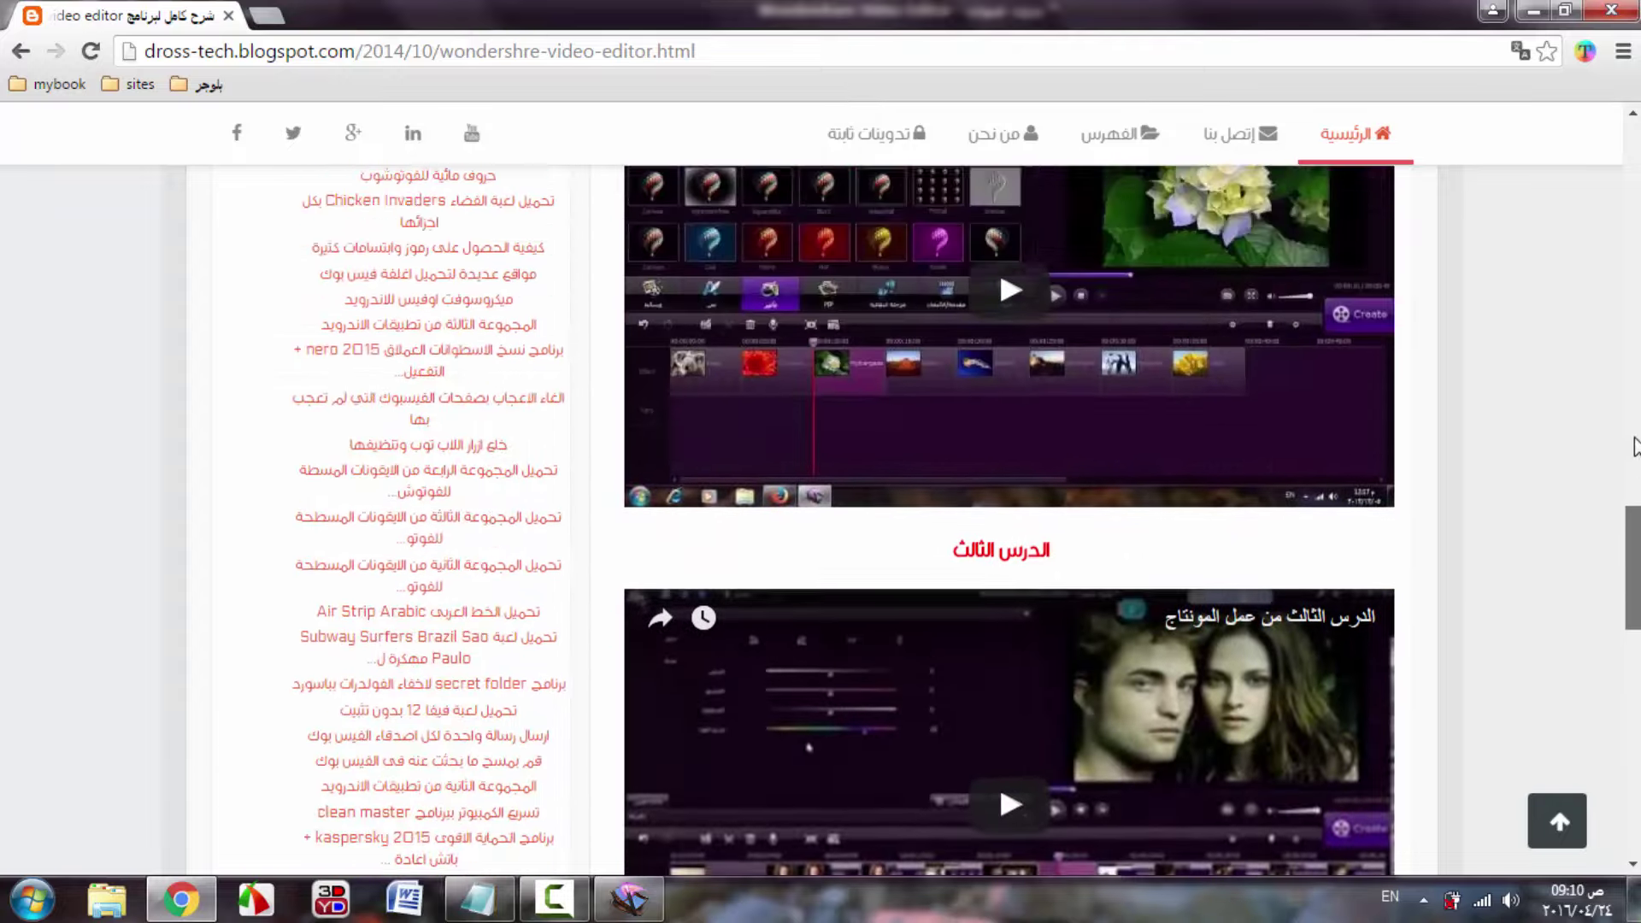
pyautogui.scroll(-2, 1618, 416)
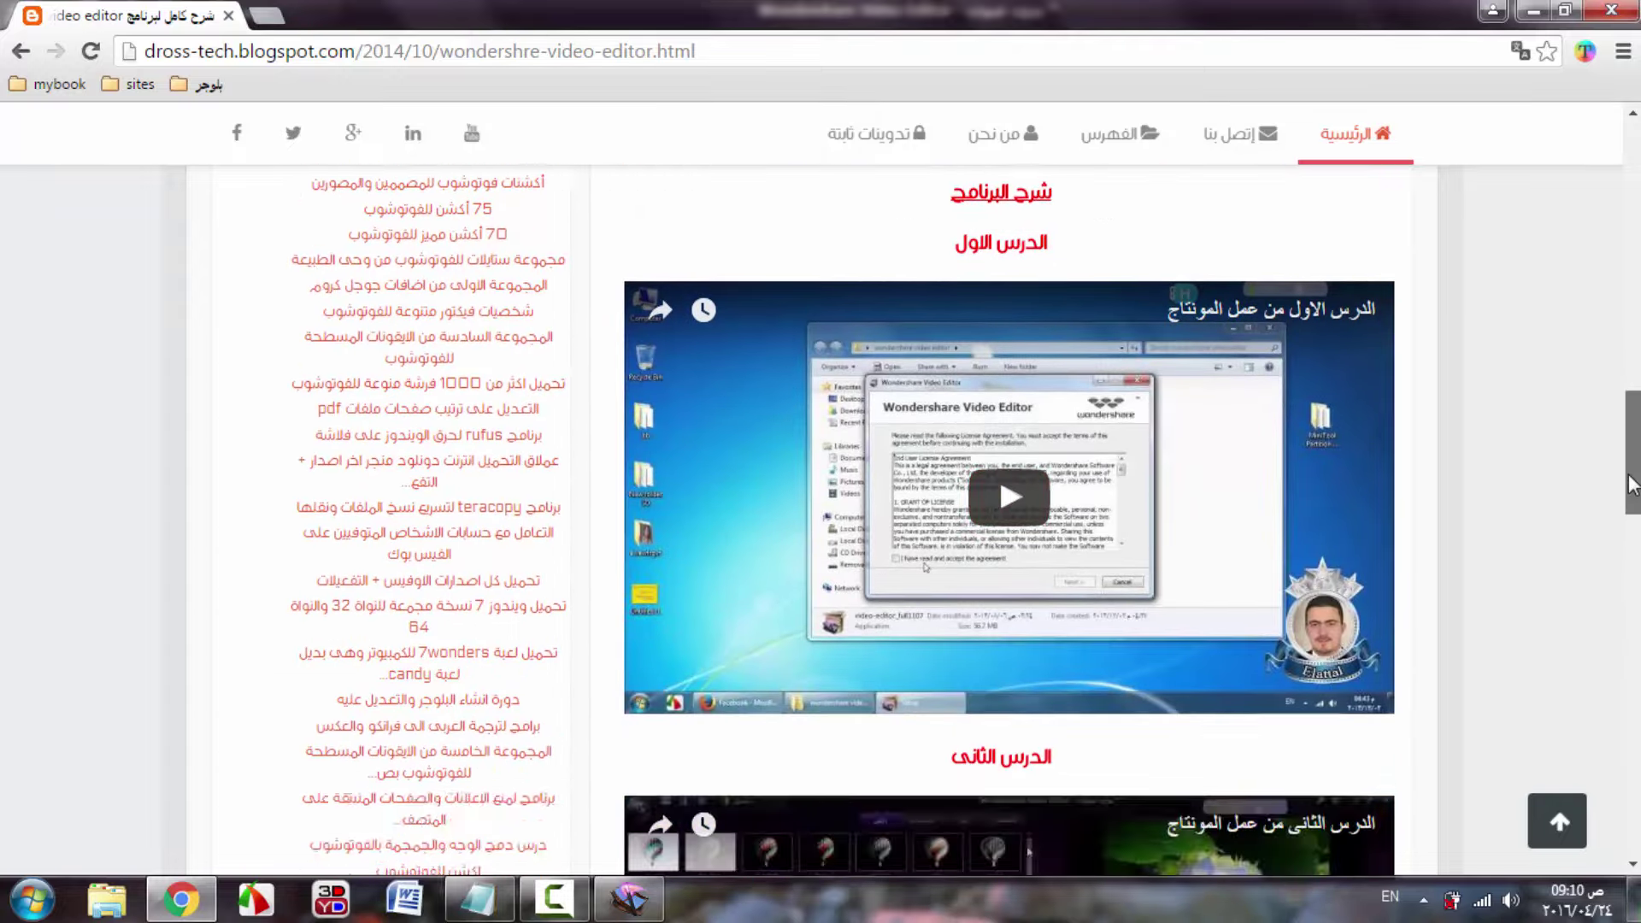
pyautogui.moveTo(1630, 483); pyautogui.dragTo(1630, 725)
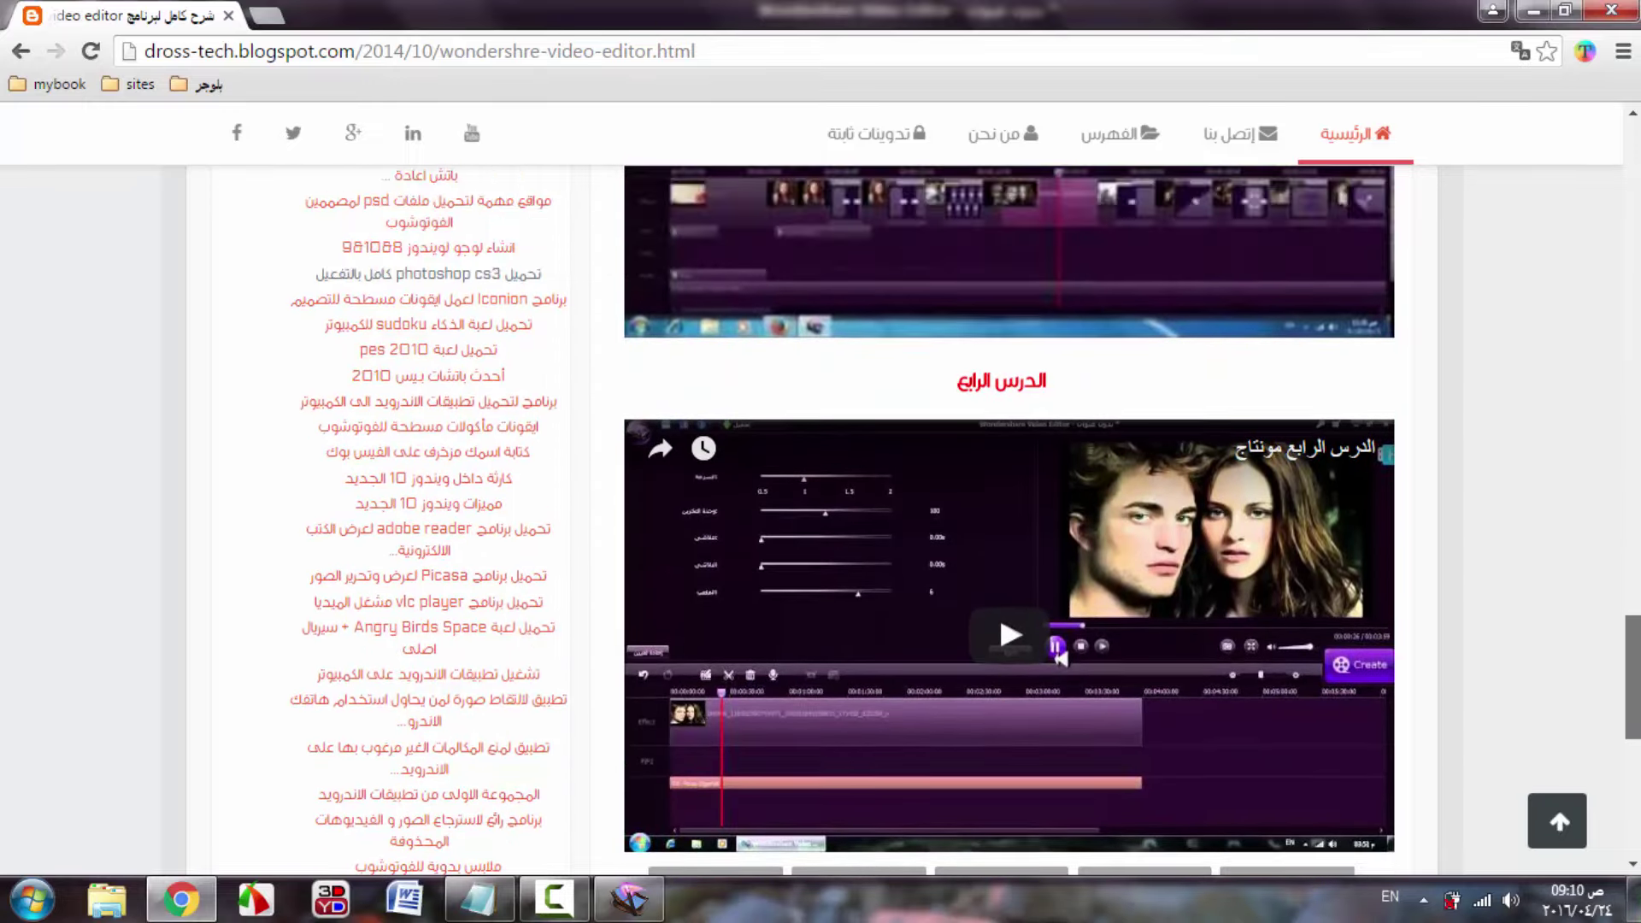
pyautogui.moveTo(1629, 725); pyautogui.dragTo(1629, 376)
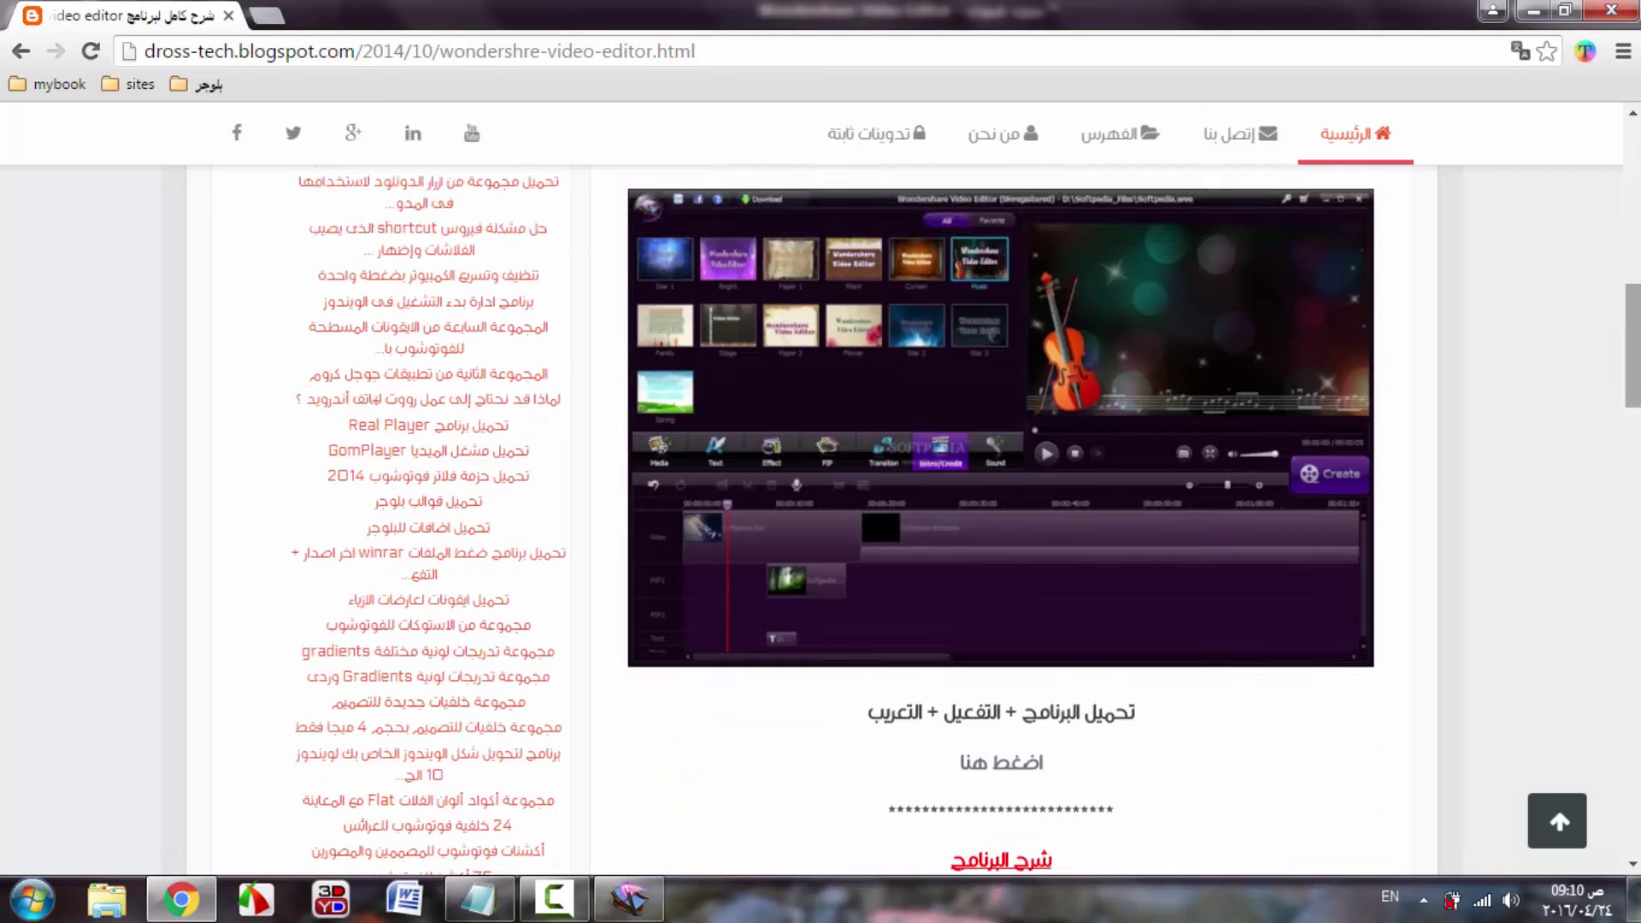
pyautogui.click(1526, 11)
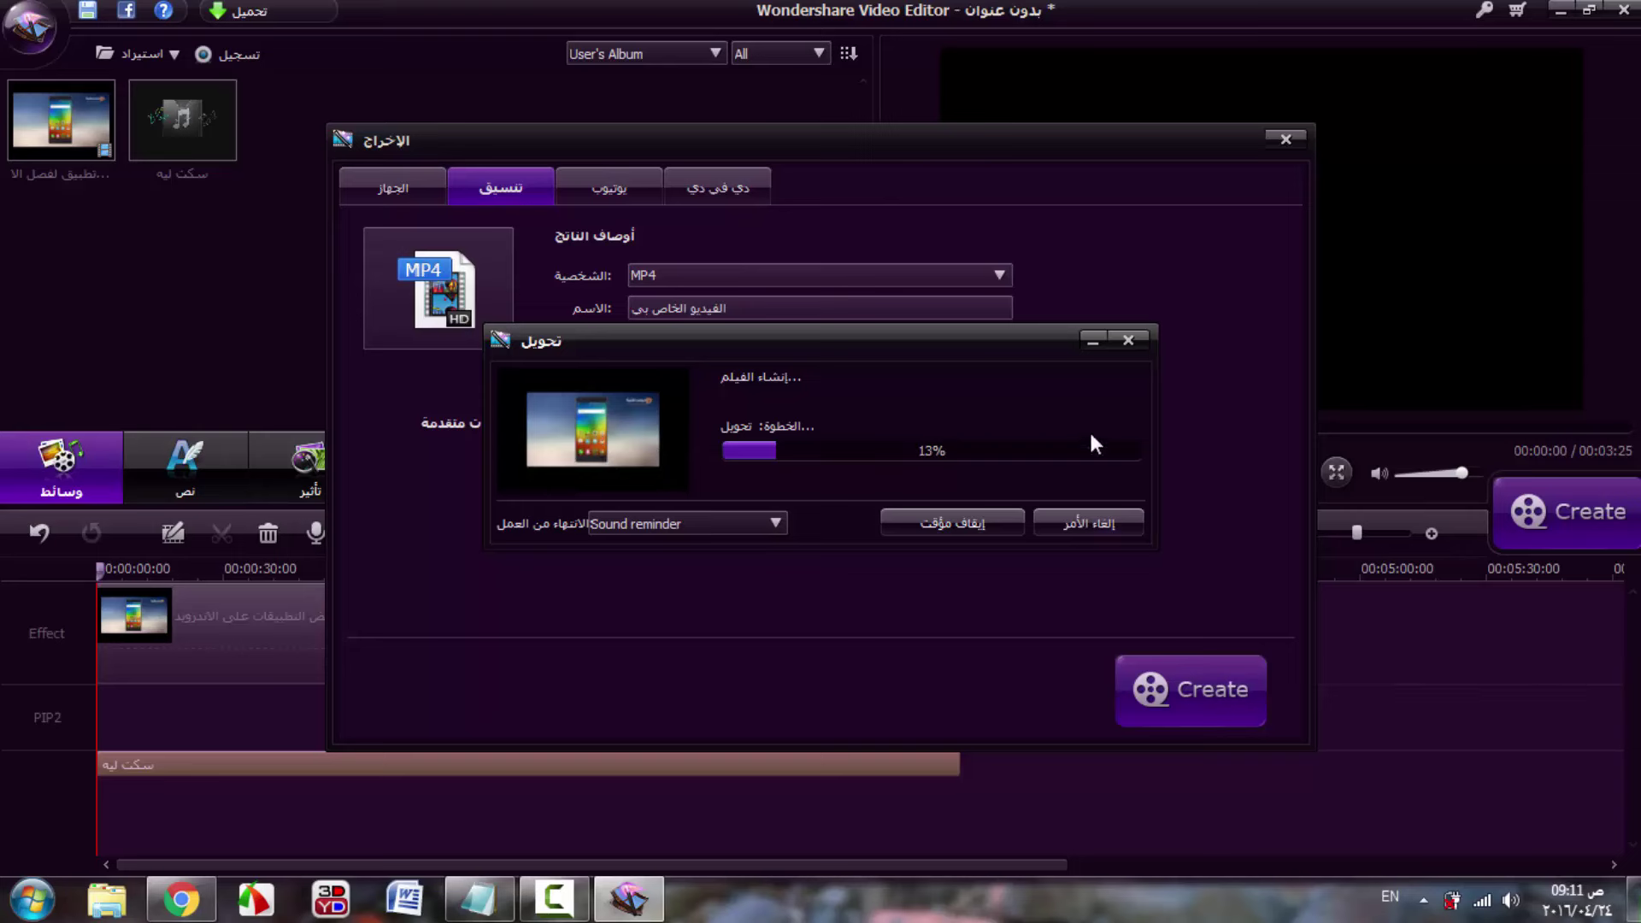
# - Show the desktop and check the file properties of the original 3GP video
pyautogui.click(1635, 889)
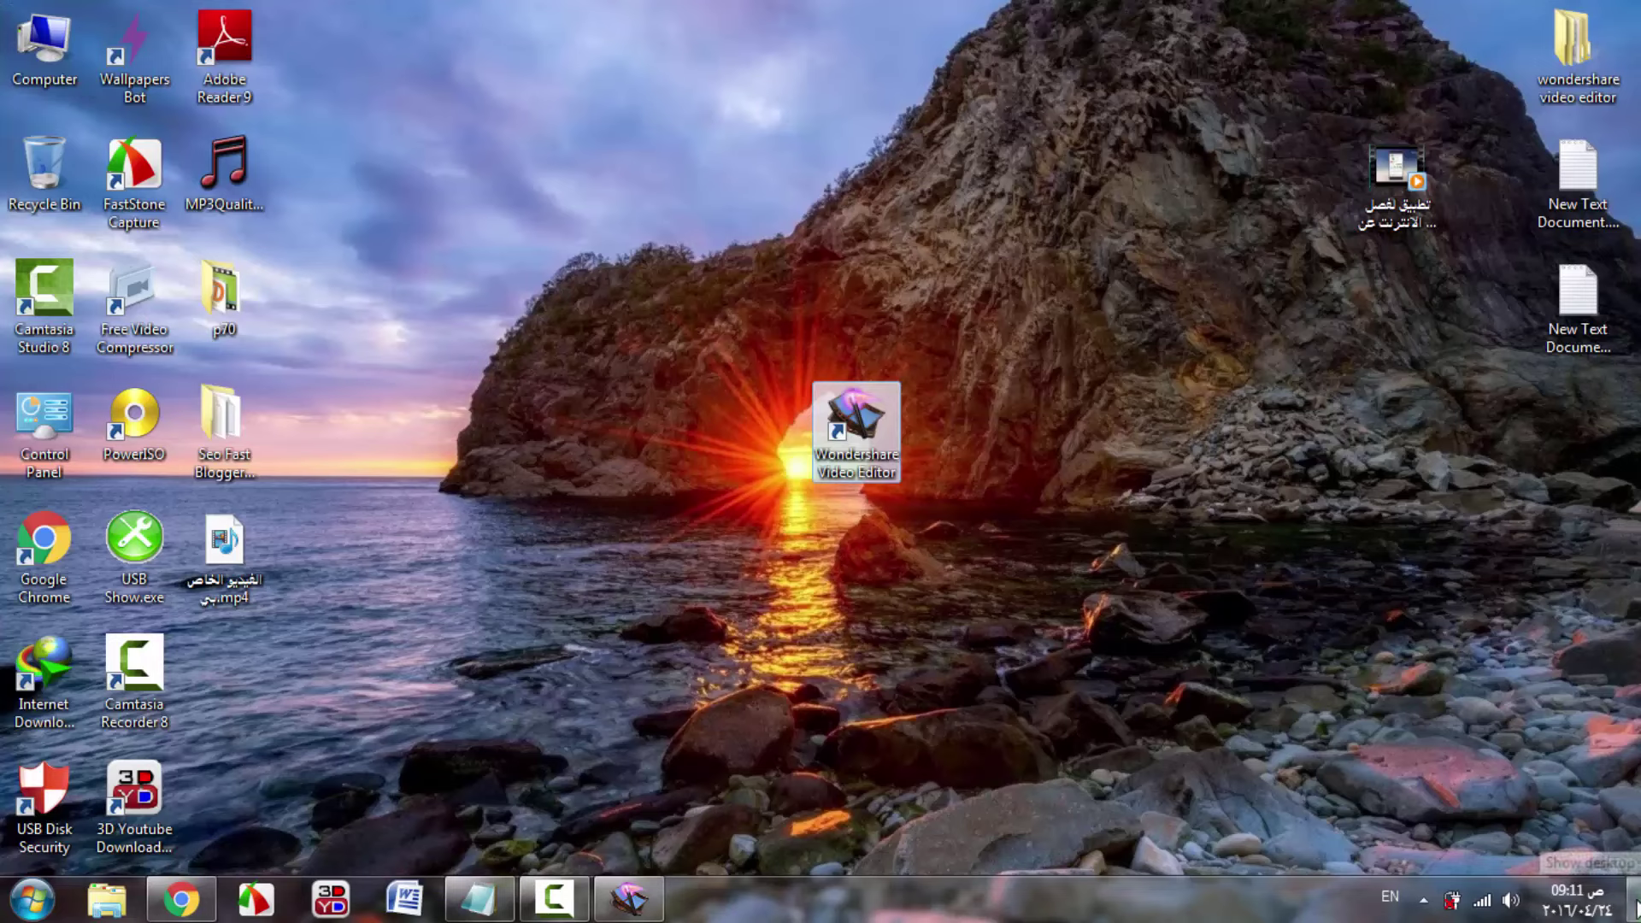
pyautogui.click(1396, 171)
pyautogui.rightClick(1396, 171)
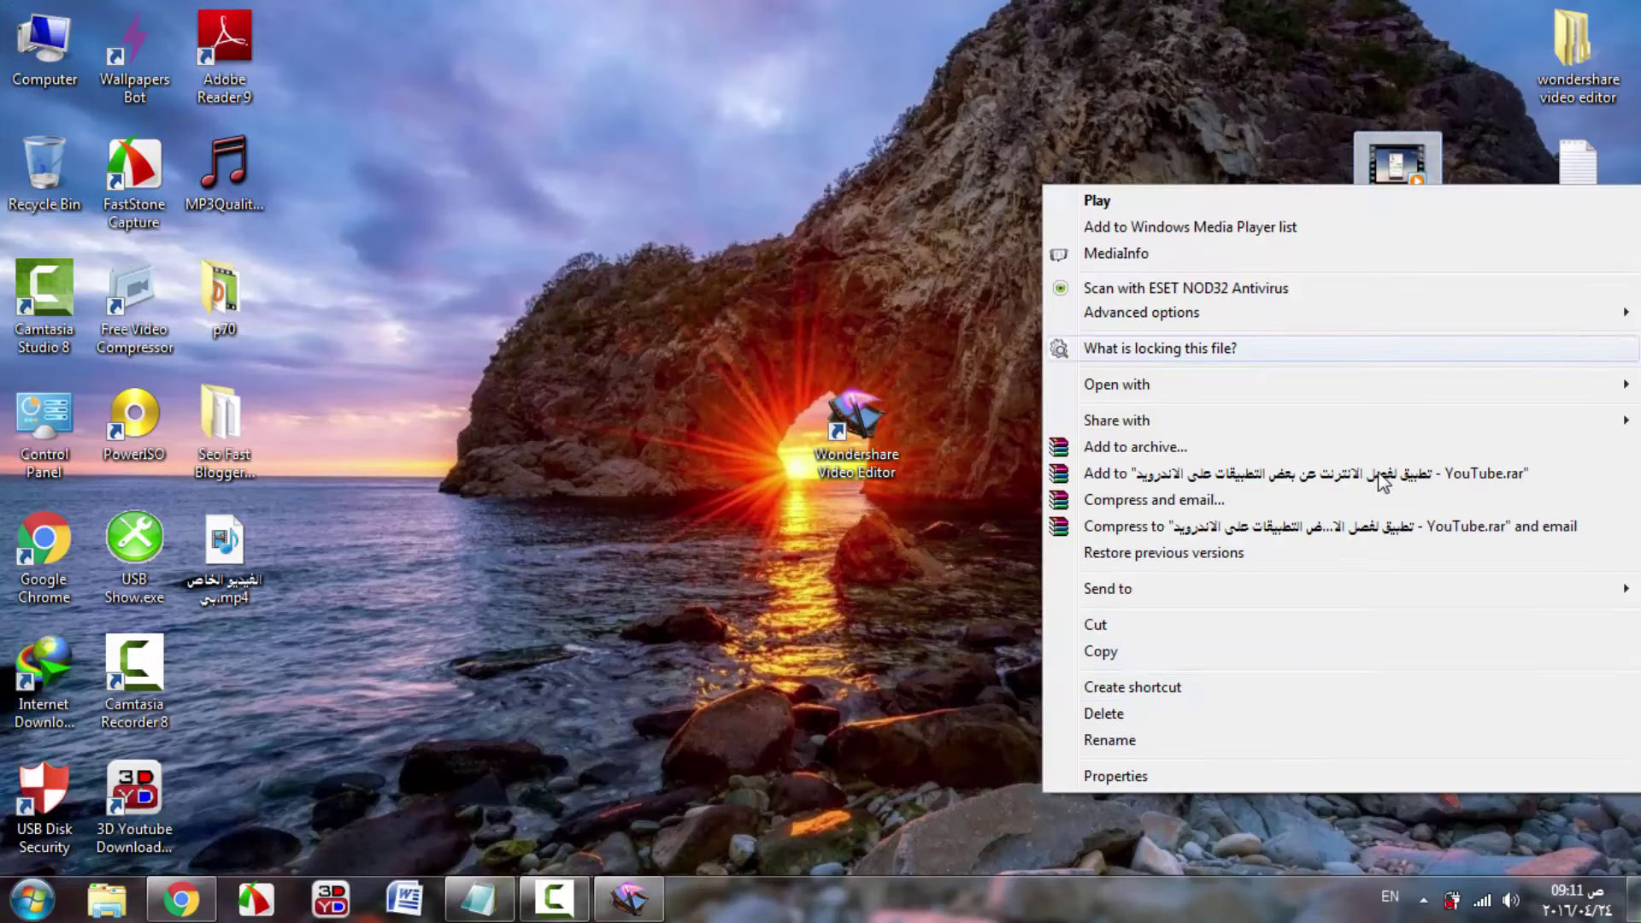
pyautogui.click(1277, 776)
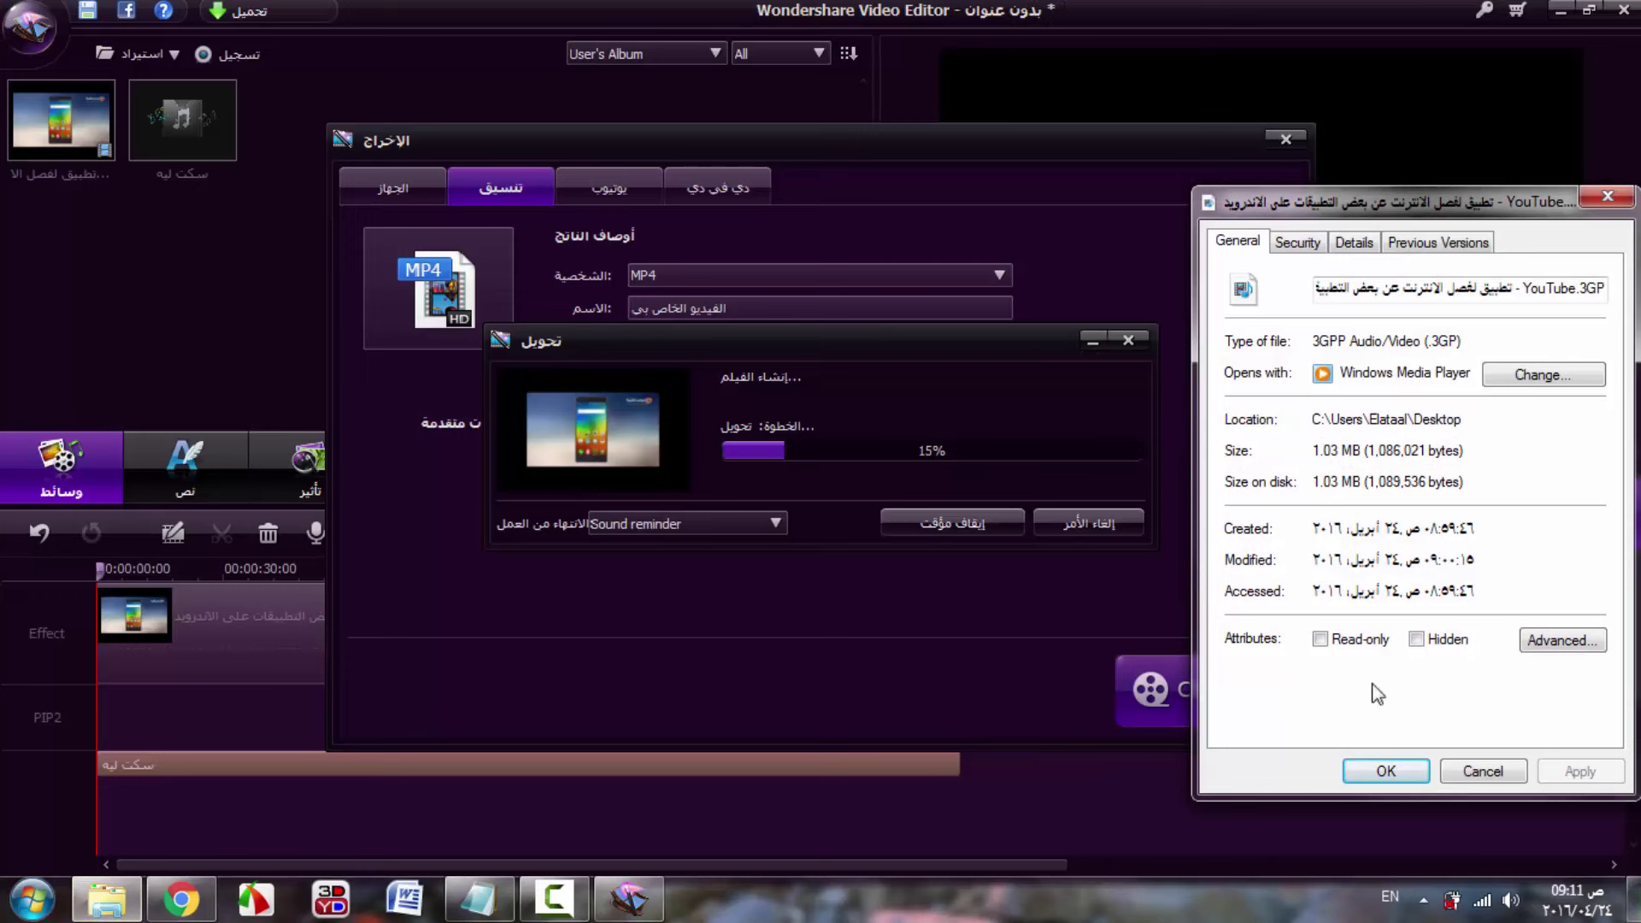
pyautogui.click(1478, 767)
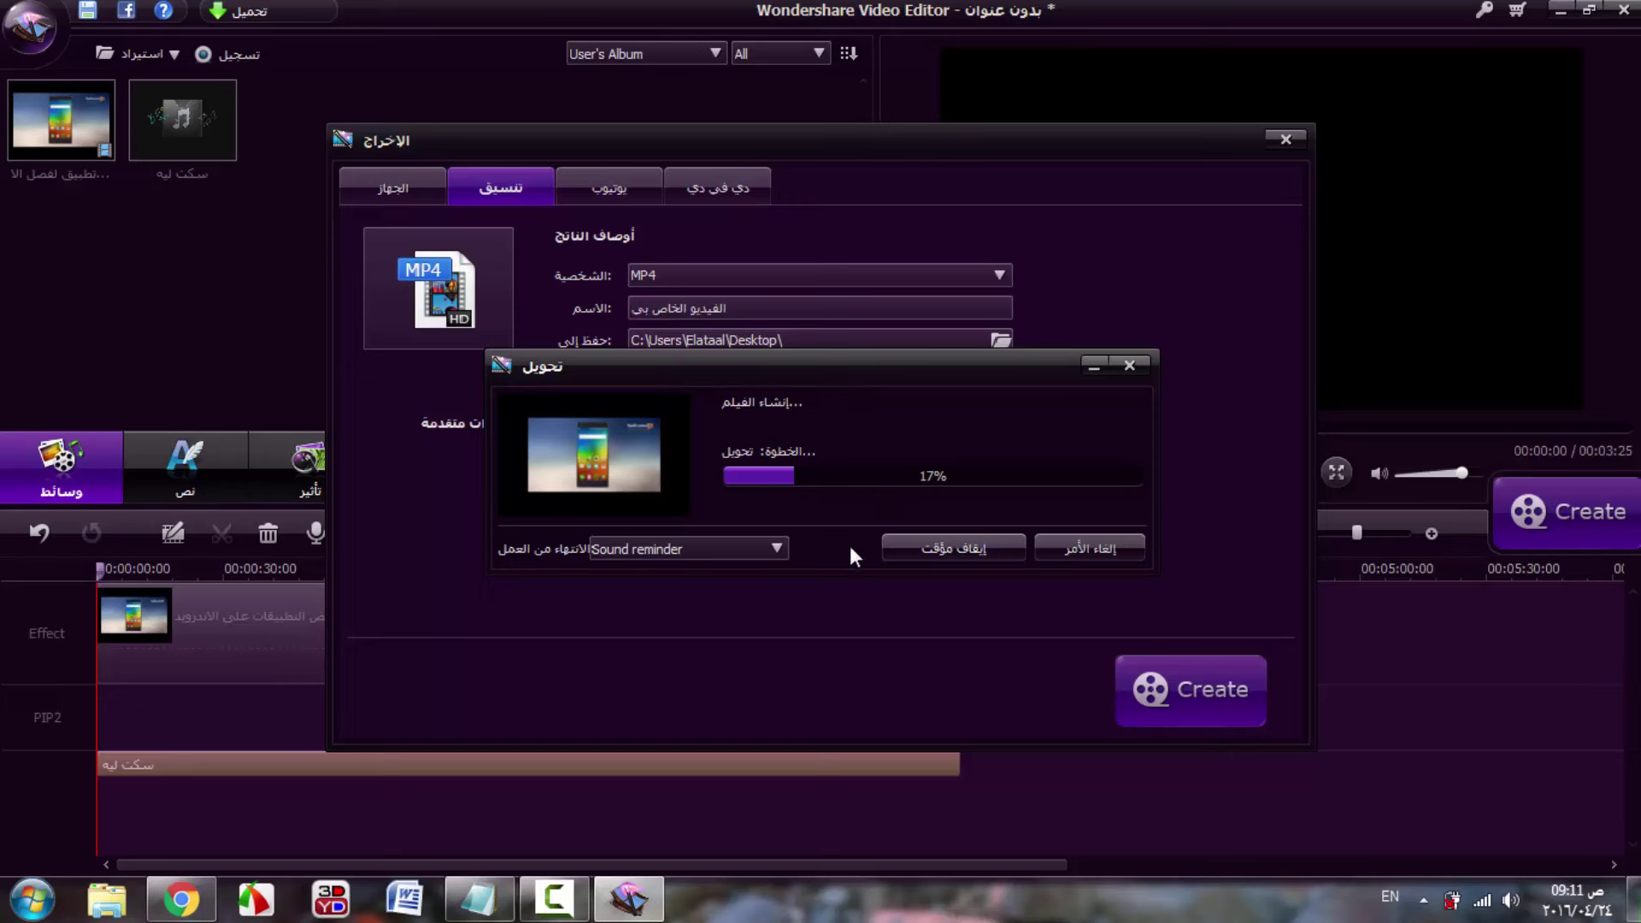
# - Cancel the running conversion, then close the export settings and minimize the editor
pyautogui.click(1087, 543)
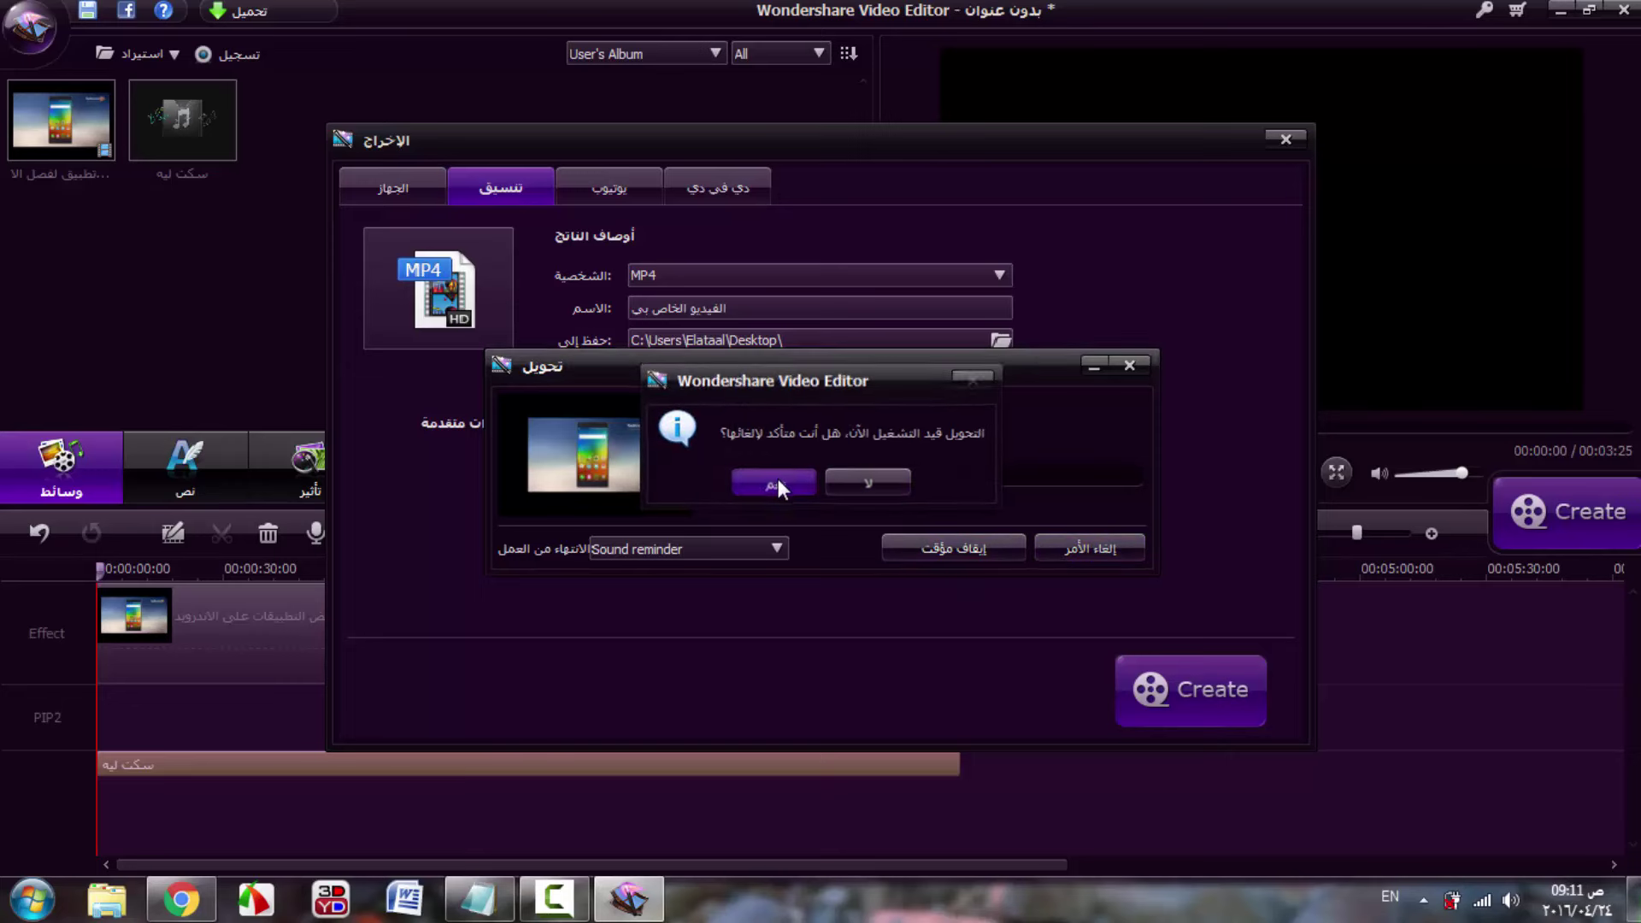
pyautogui.click(778, 479)
pyautogui.click(1282, 139)
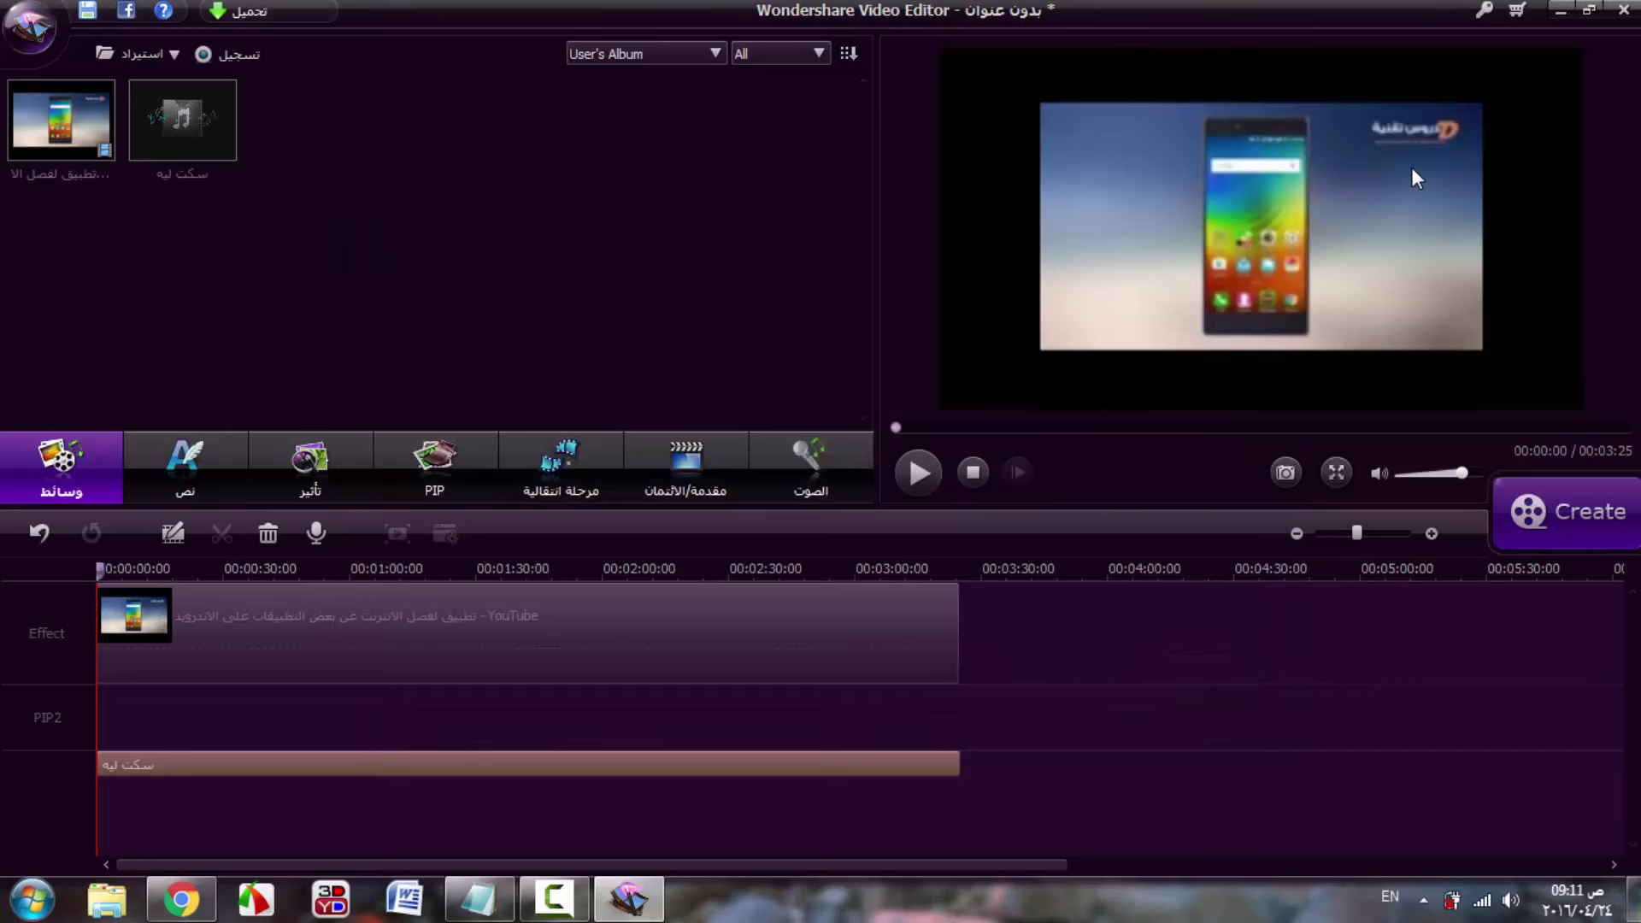
pyautogui.click(1562, 12)
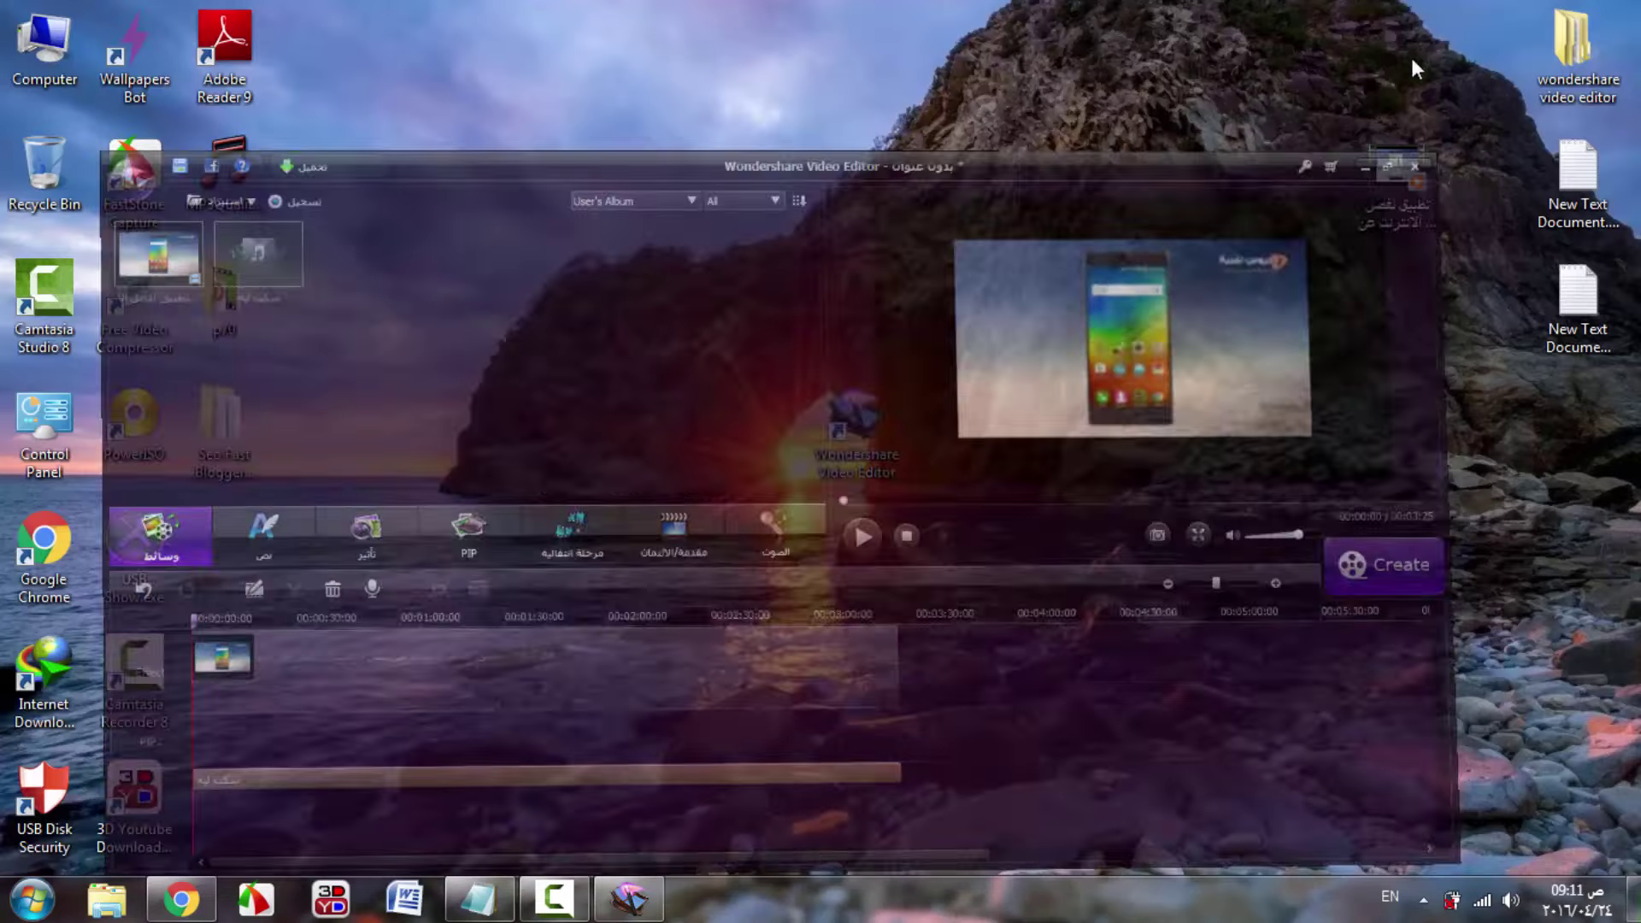